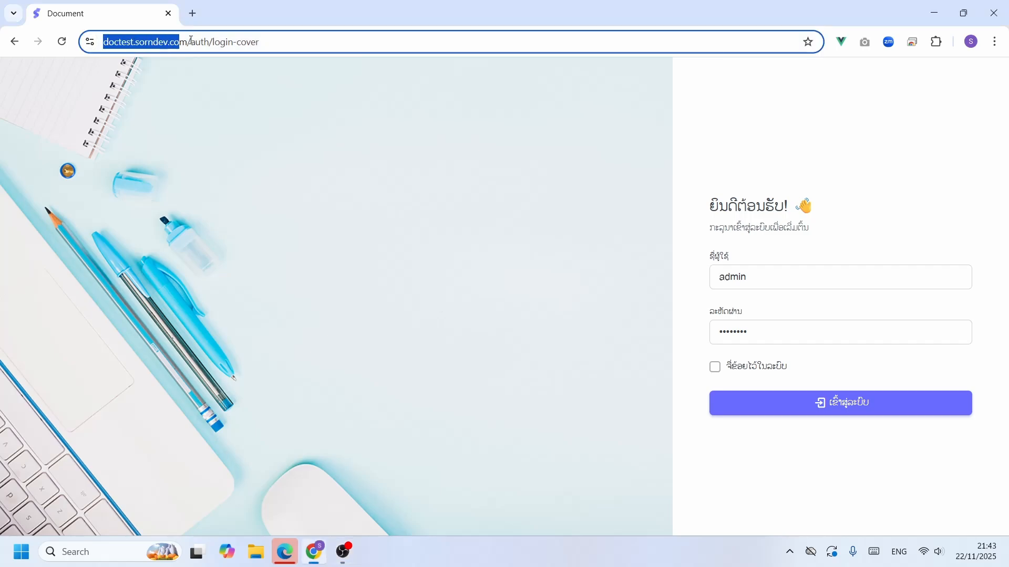
click(295, 40)
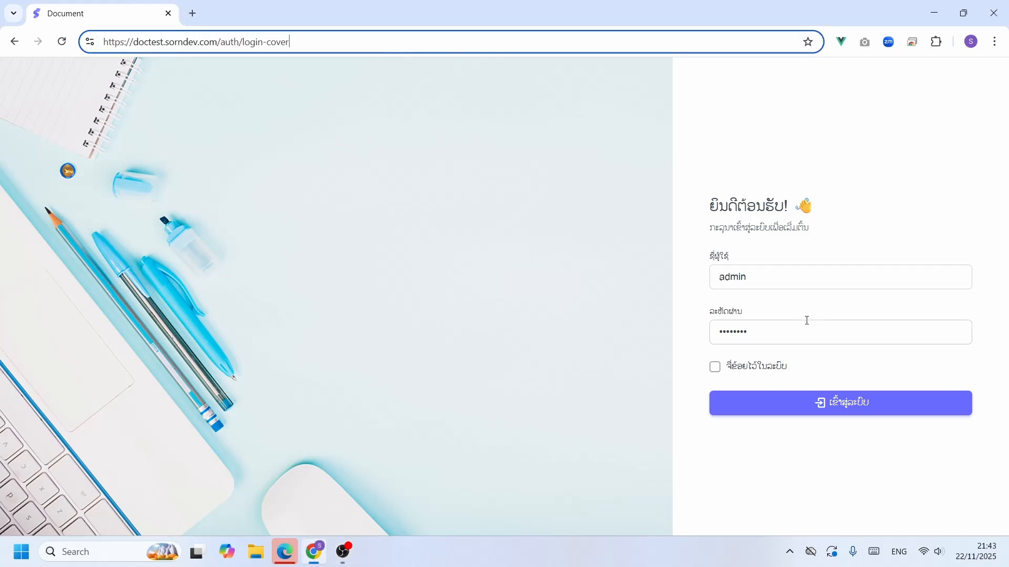
drag(725, 276, 766, 281)
click(729, 333)
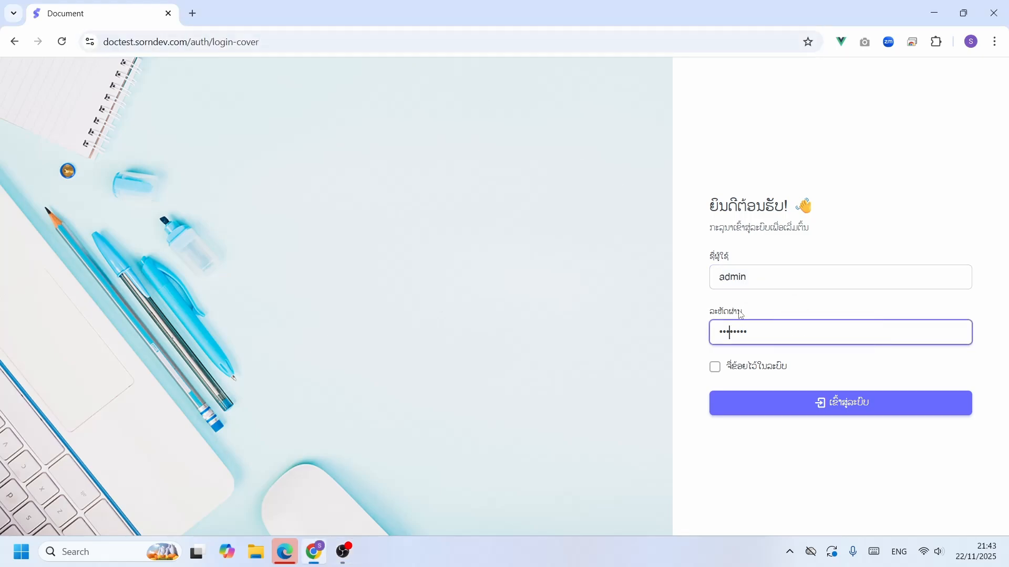
click(746, 281)
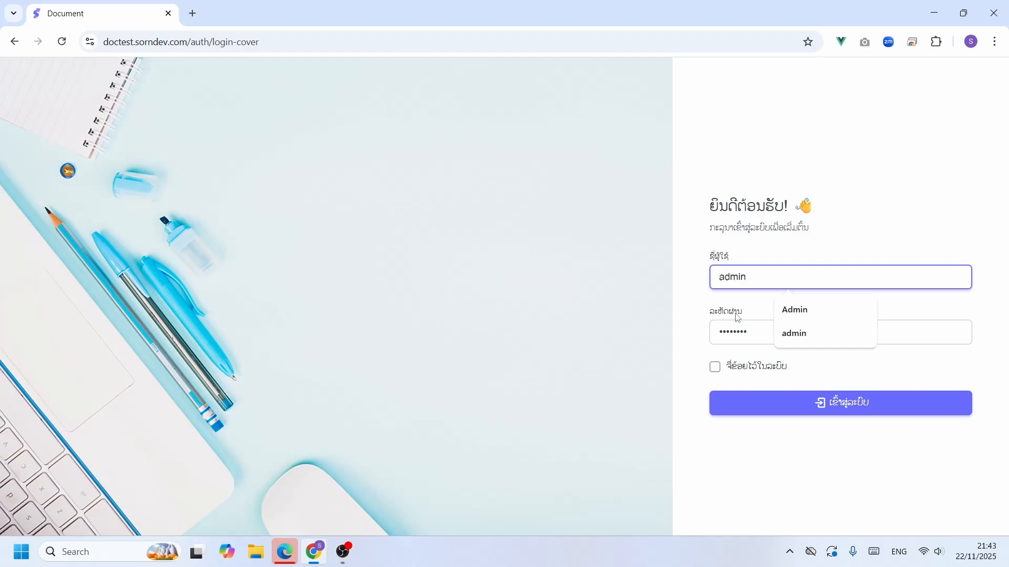
click(711, 232)
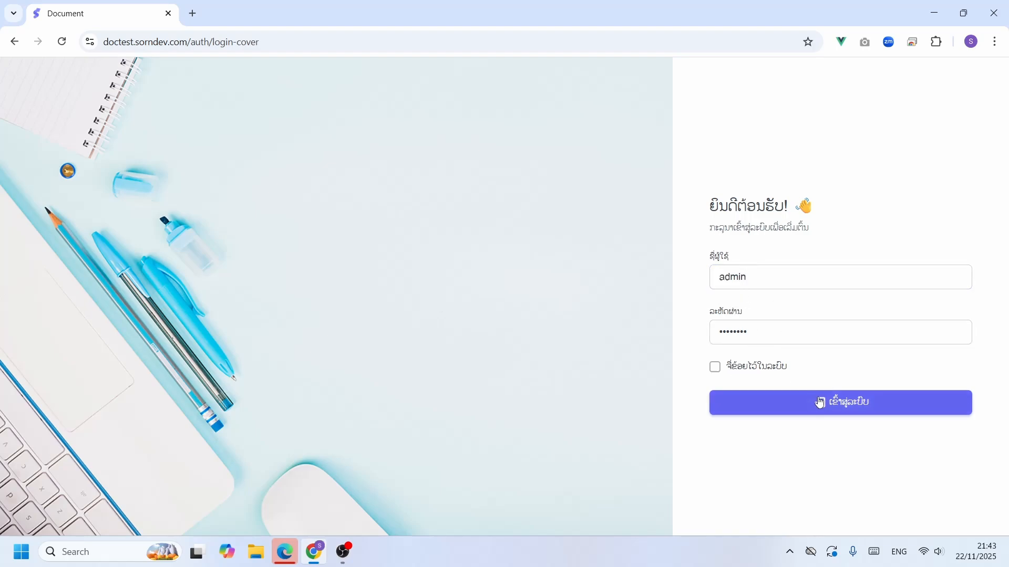
Step: Log in with the prefilled admin account and the remember-me option enabled, and dismiss the browser's password prompts
click(726, 371)
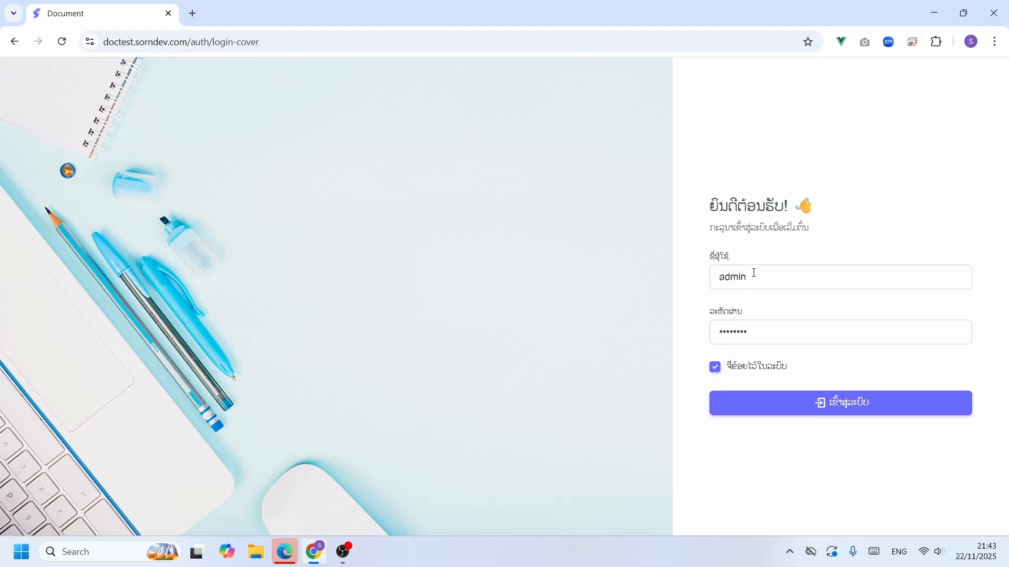
click(829, 408)
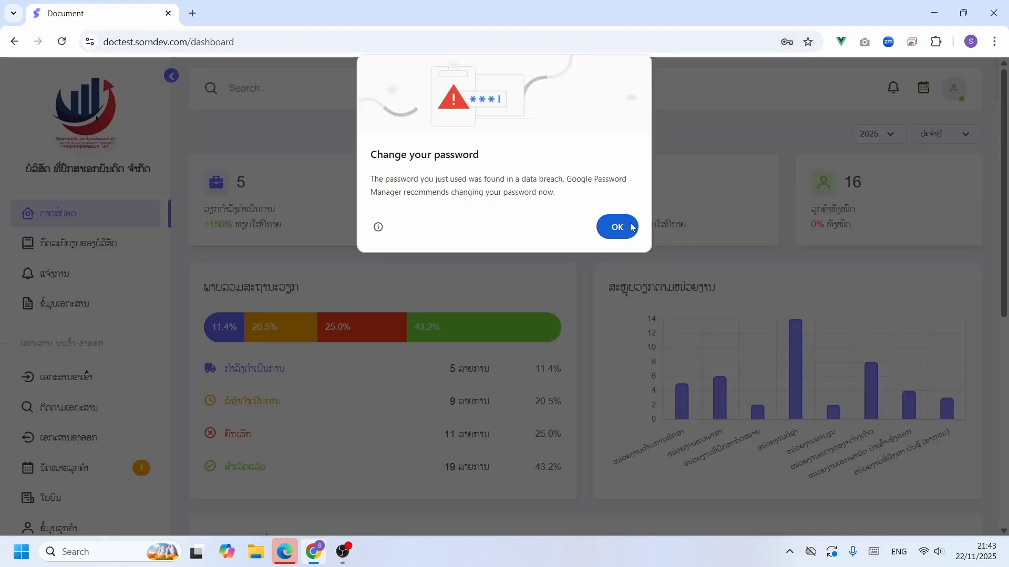
click(619, 224)
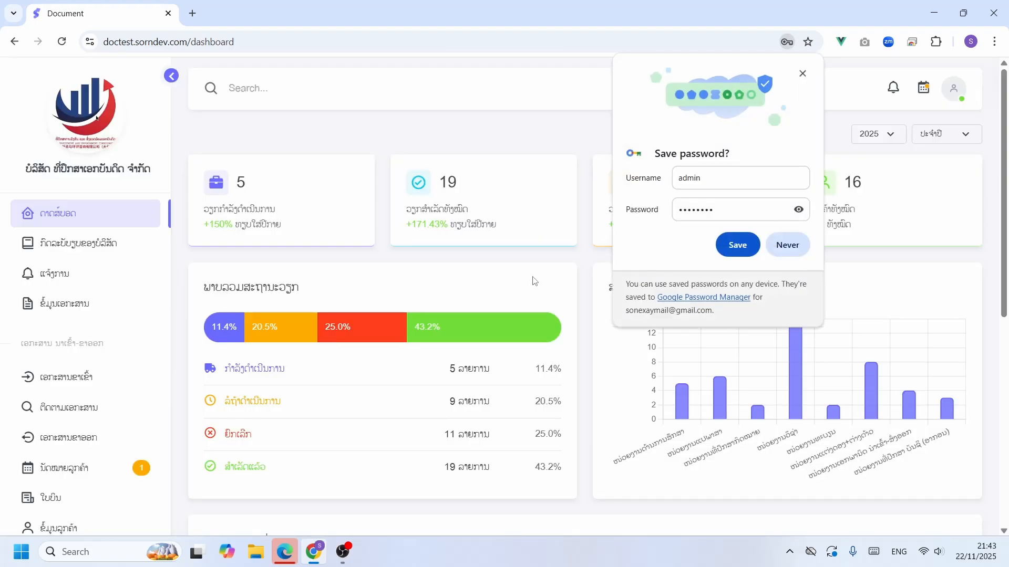
click(802, 74)
Step: Examine the dashboard's summary cards, work status overview, per-unit chart and list of latest jobs
scroll(423, 263, down, 7)
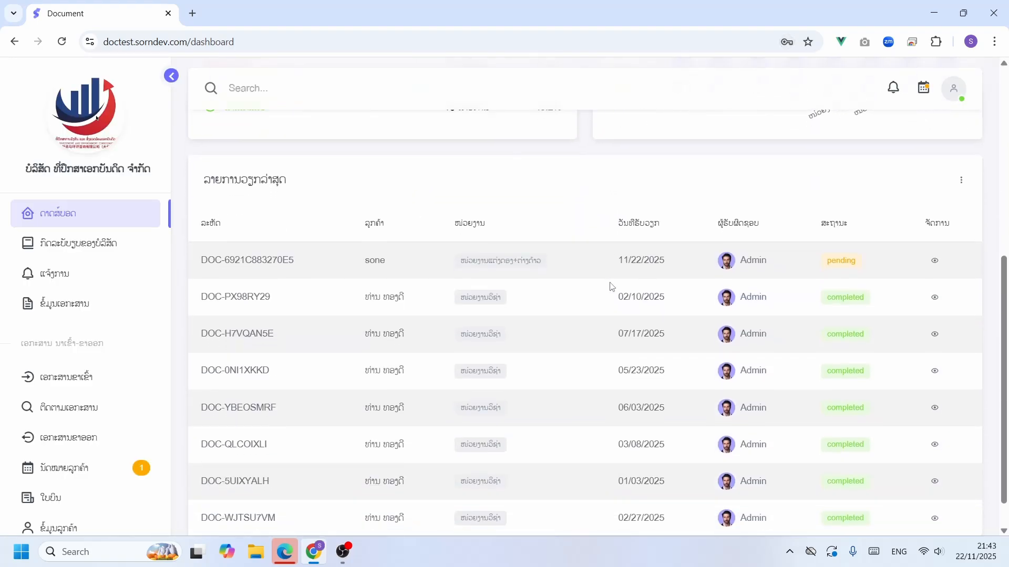
scroll(610, 286, up, 6)
scroll(98, 341, down, 8)
scroll(99, 341, up, 9)
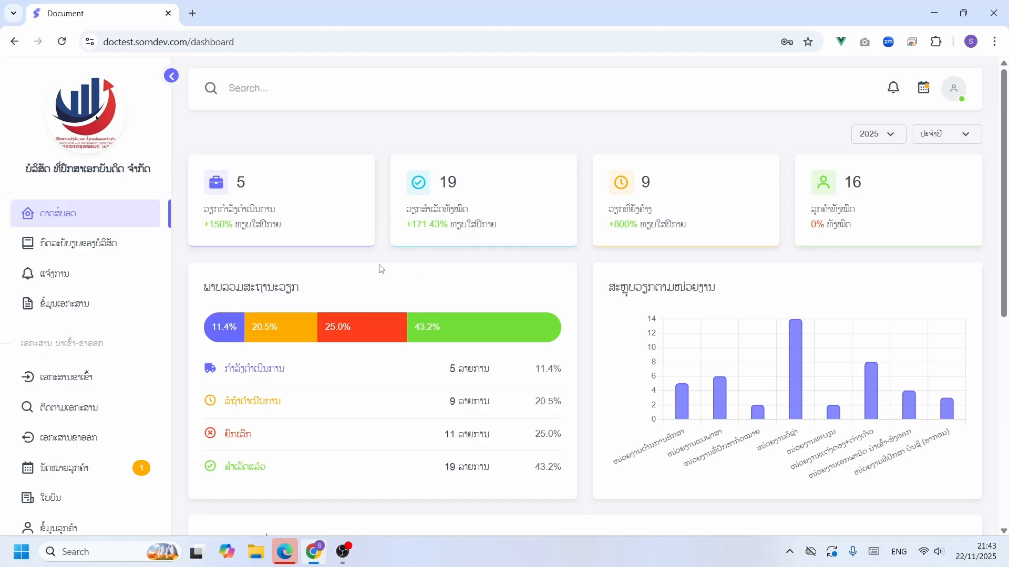
scroll(387, 304, down, 3)
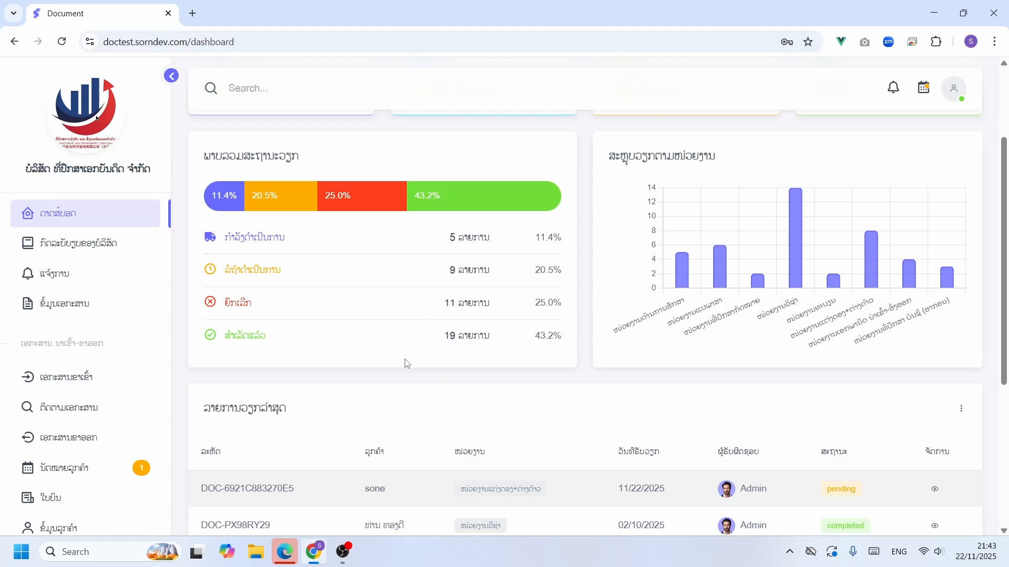
scroll(403, 447, down, 5)
scroll(402, 444, up, 7)
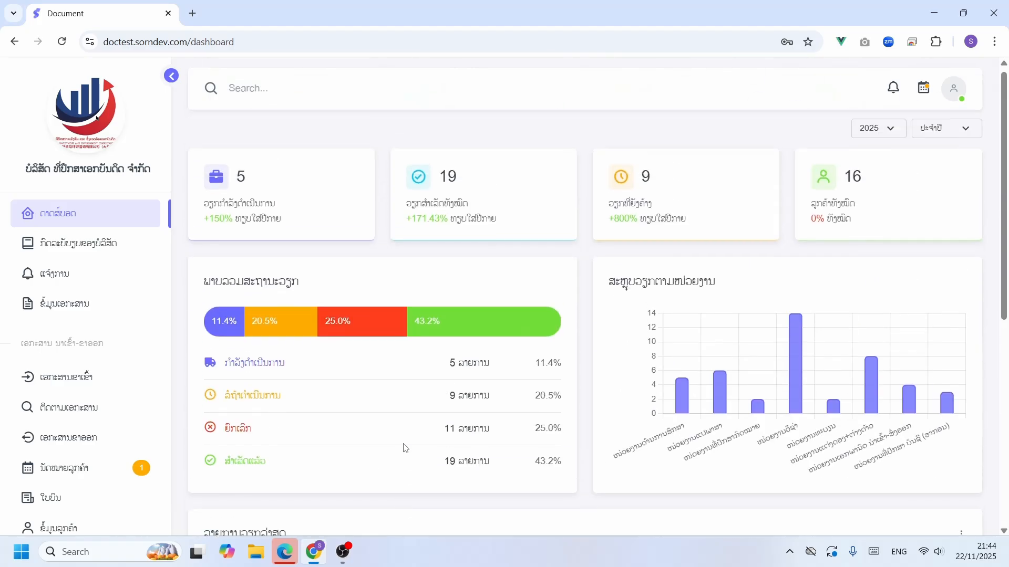
scroll(405, 446, down, 2)
scroll(79, 417, down, 5)
scroll(67, 405, up, 8)
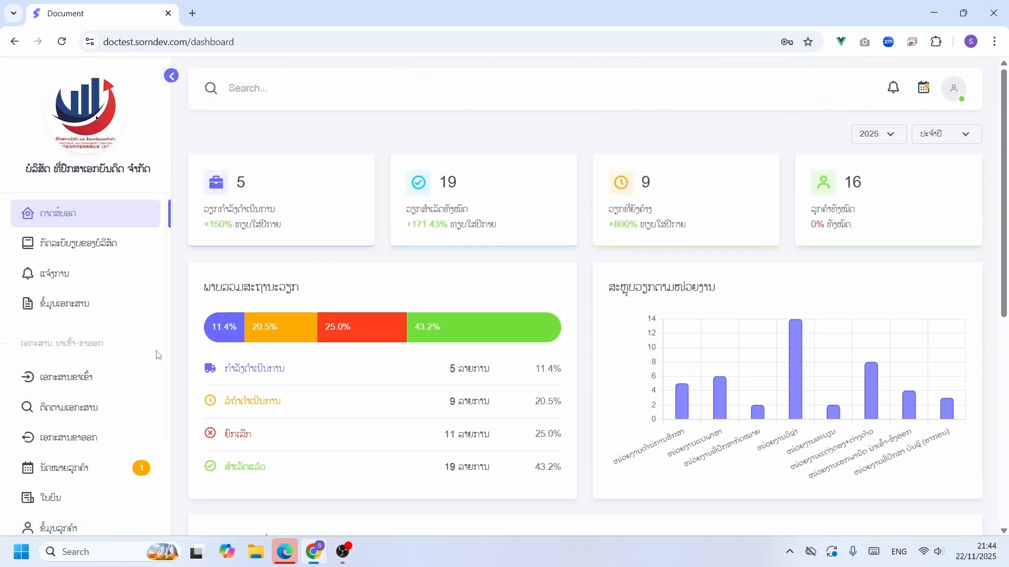
Step: Open the incoming documents list and bring up the print options for the pending job dated 22/11/2025
scroll(103, 389, down, 1)
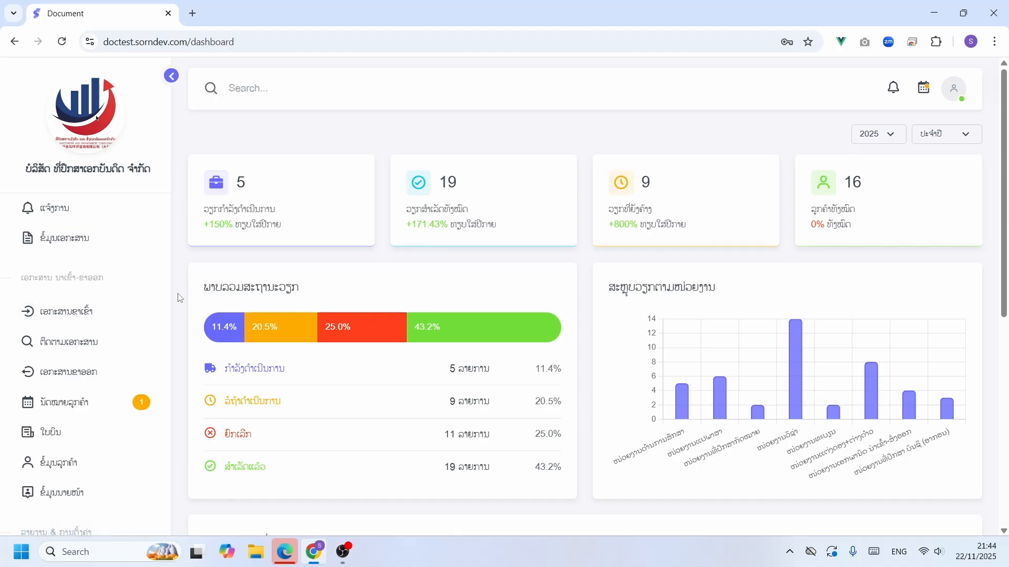
click(78, 318)
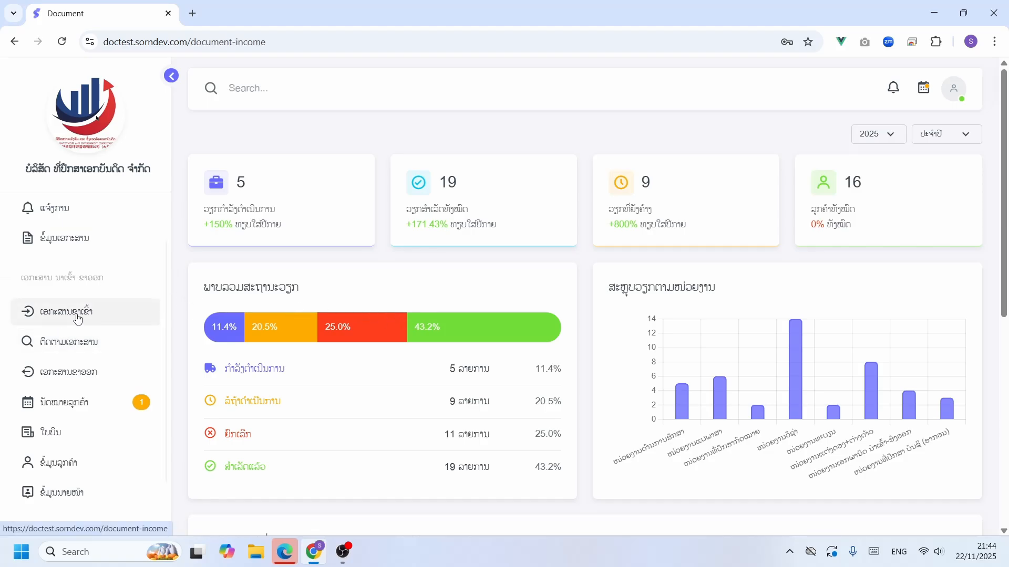
scroll(600, 396, down, 2)
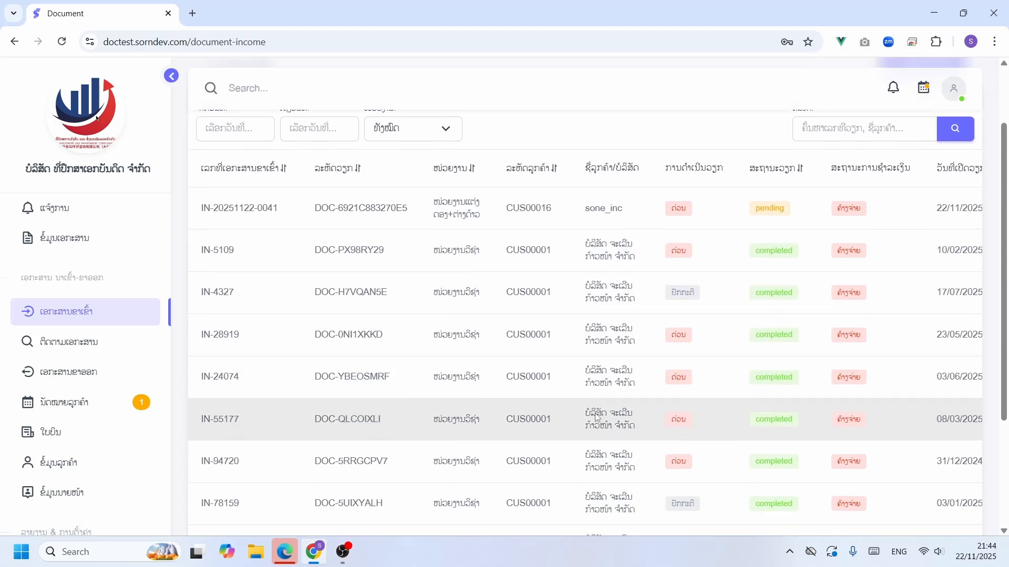
scroll(600, 397, up, 2)
scroll(600, 396, right, 5)
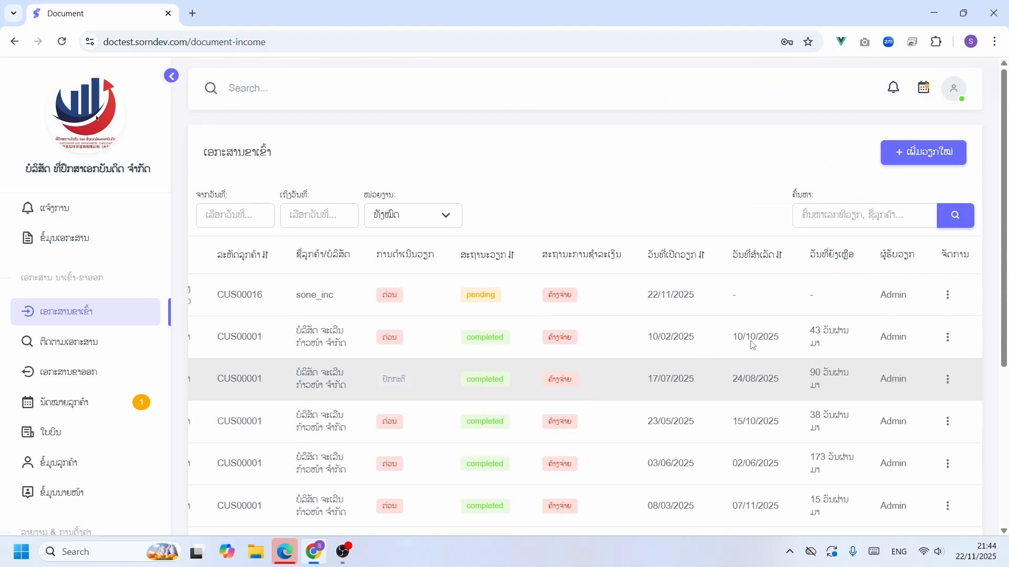
click(947, 295)
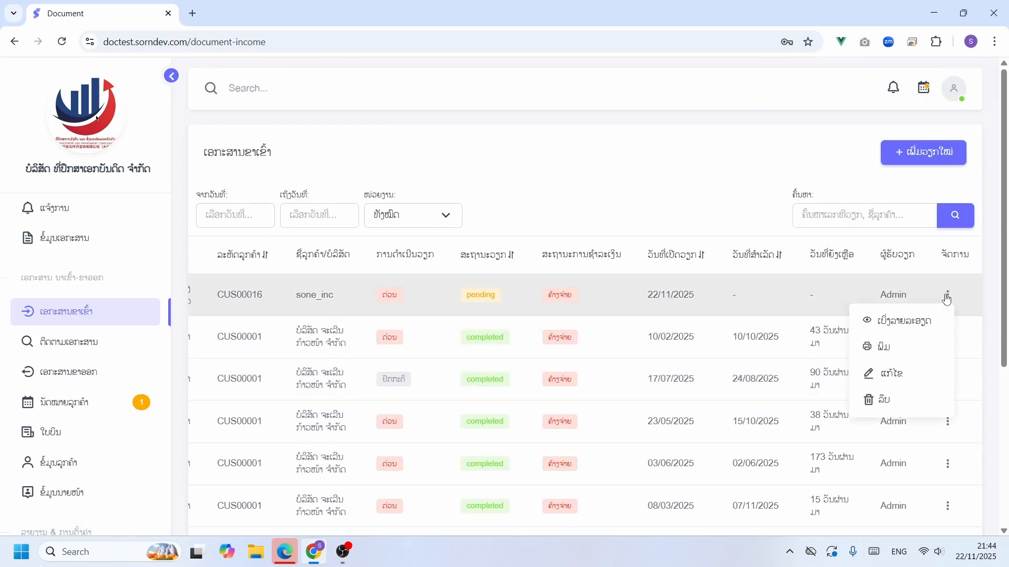
click(898, 349)
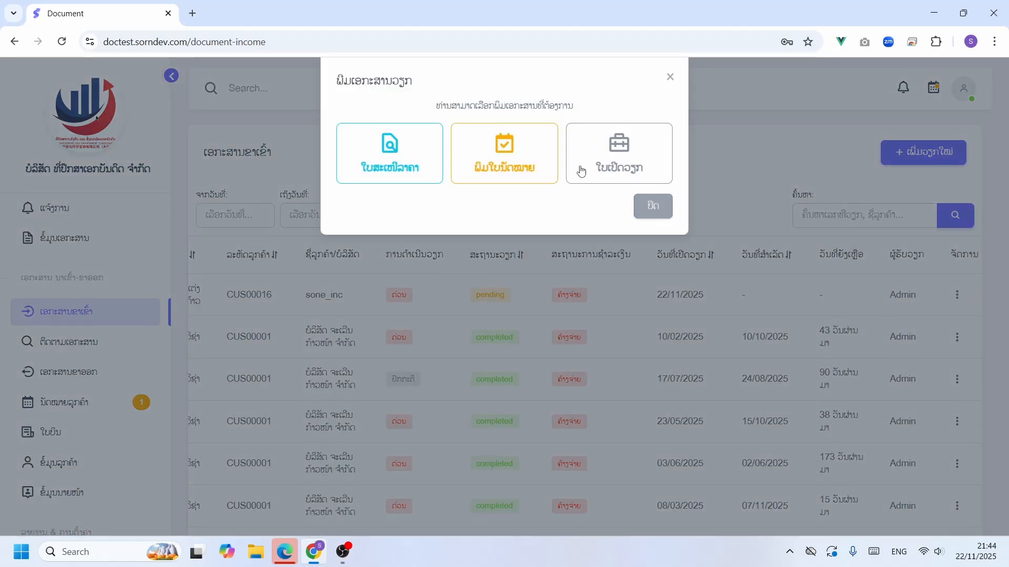
Step: Preview the job's work-opening sheet for printing with background graphics enabled, and close the preview without printing
click(638, 160)
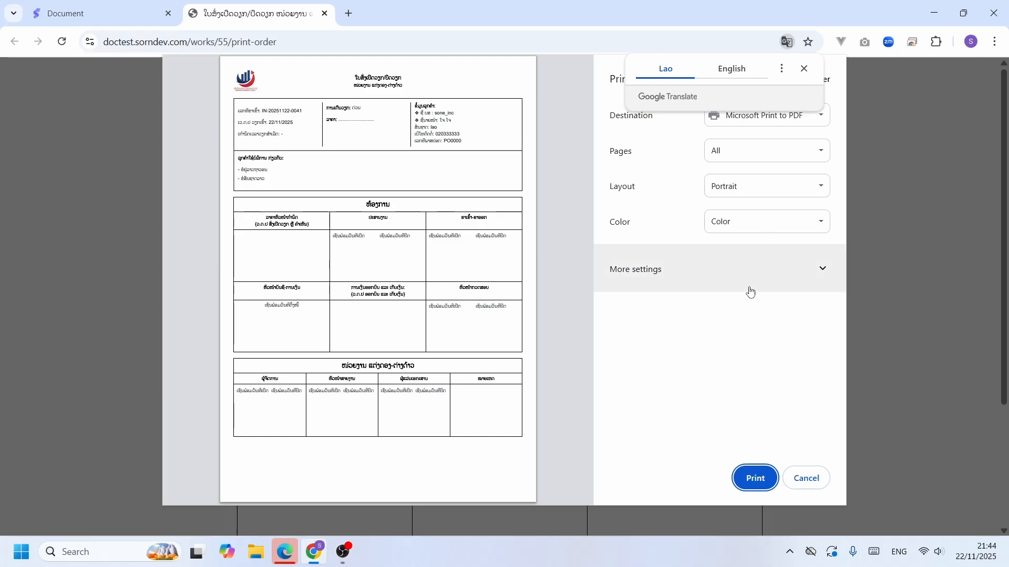
click(749, 289)
scroll(749, 406, down, 1)
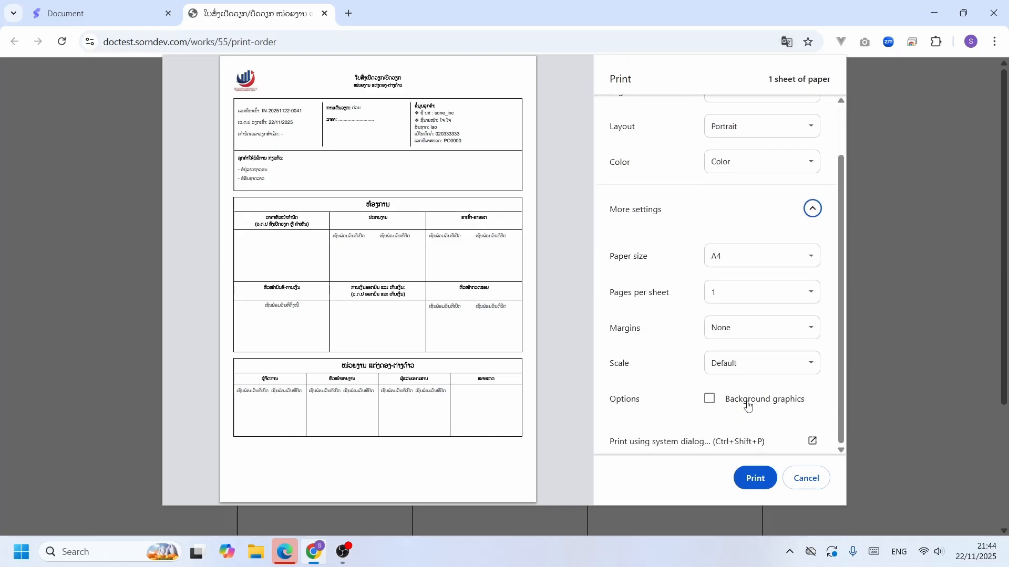
click(710, 399)
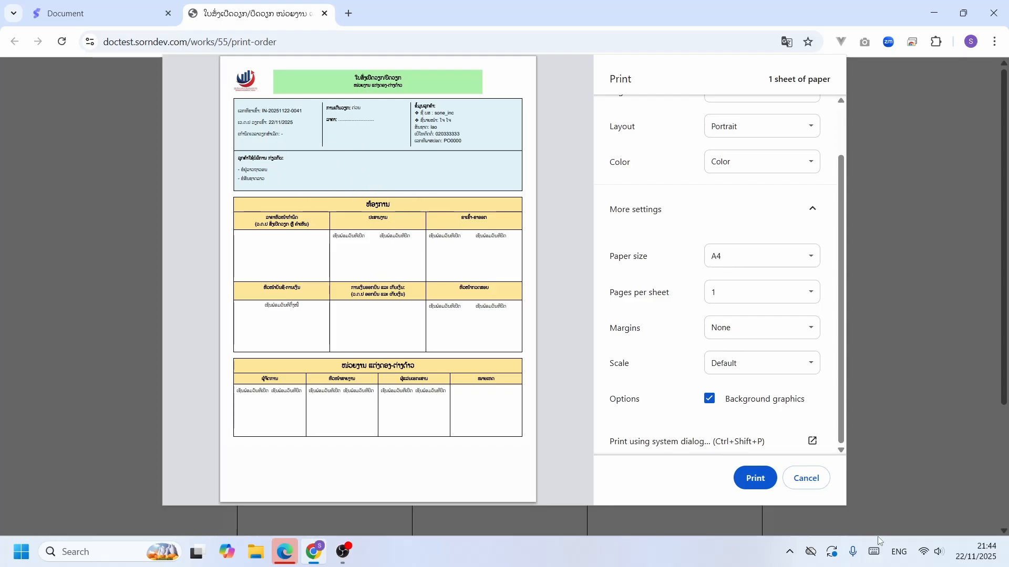
click(806, 479)
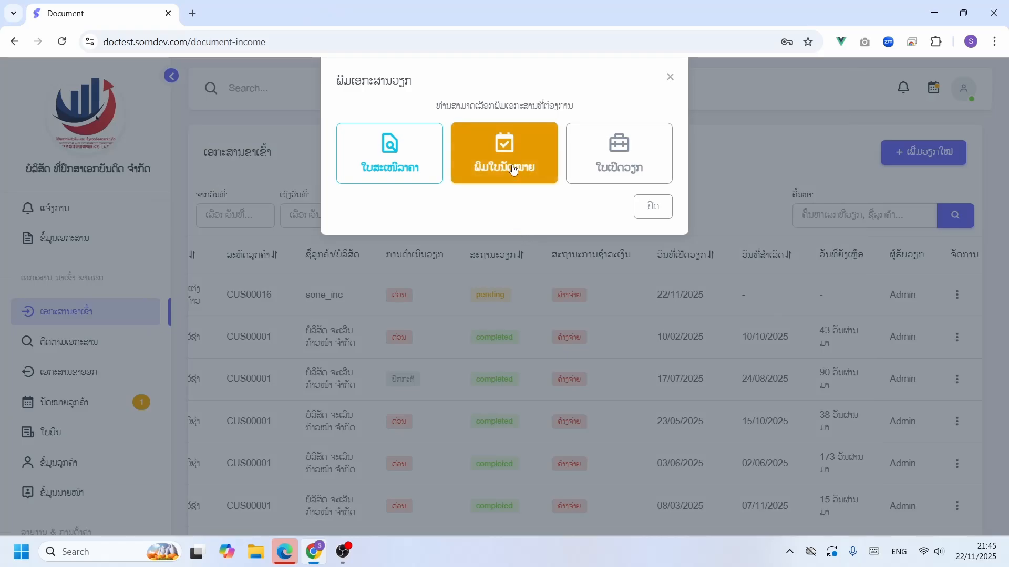
Step: Preview the same job's appointment card and quotation without printing, and close the print options and the OneDrive backup notification
click(526, 173)
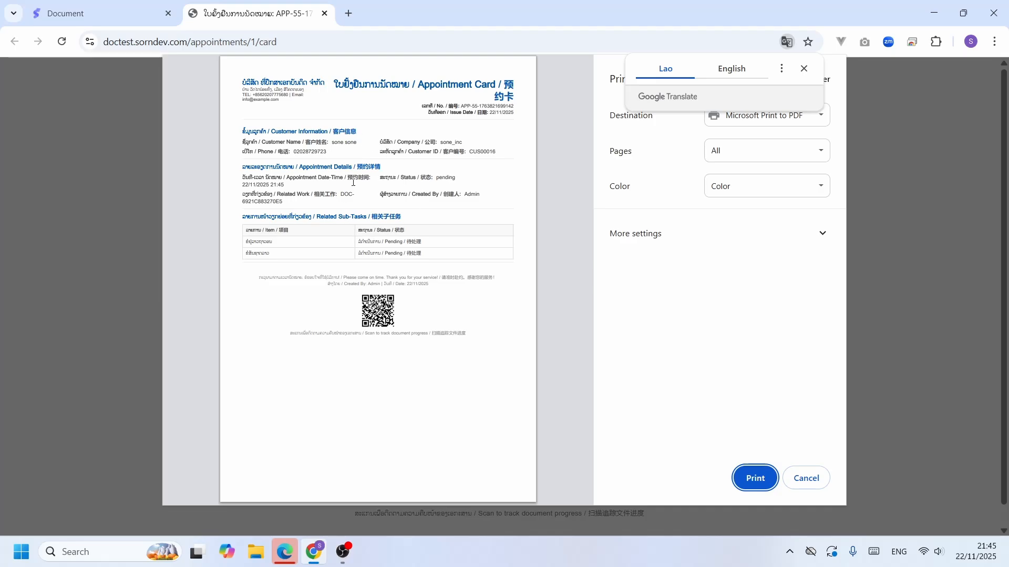
click(806, 478)
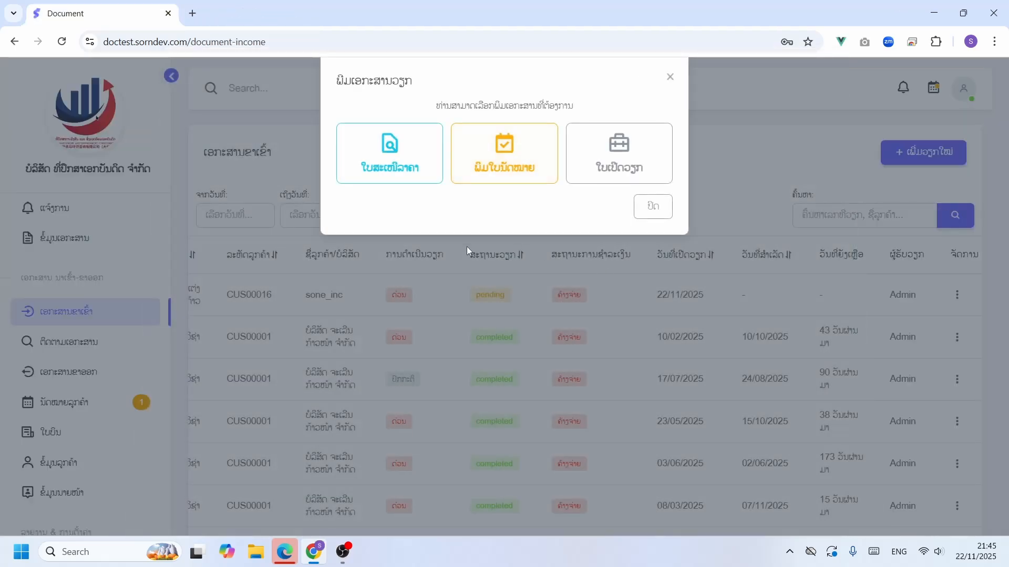
click(401, 174)
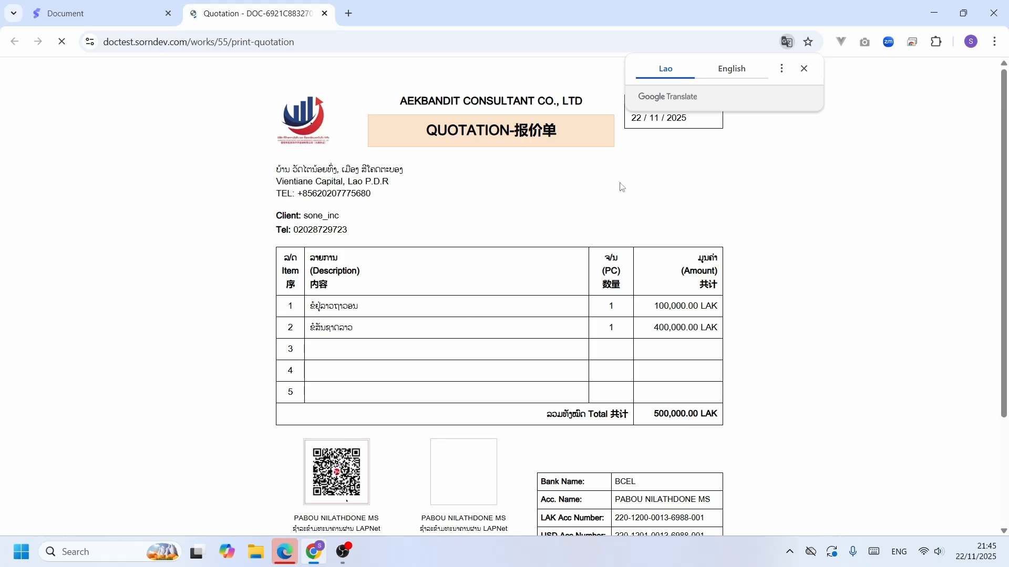
click(802, 75)
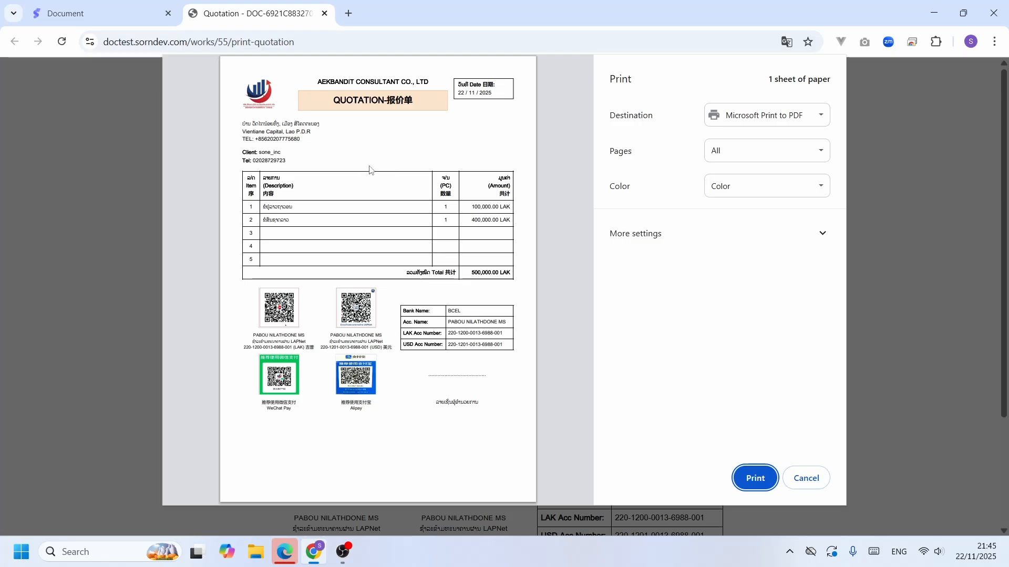
click(806, 479)
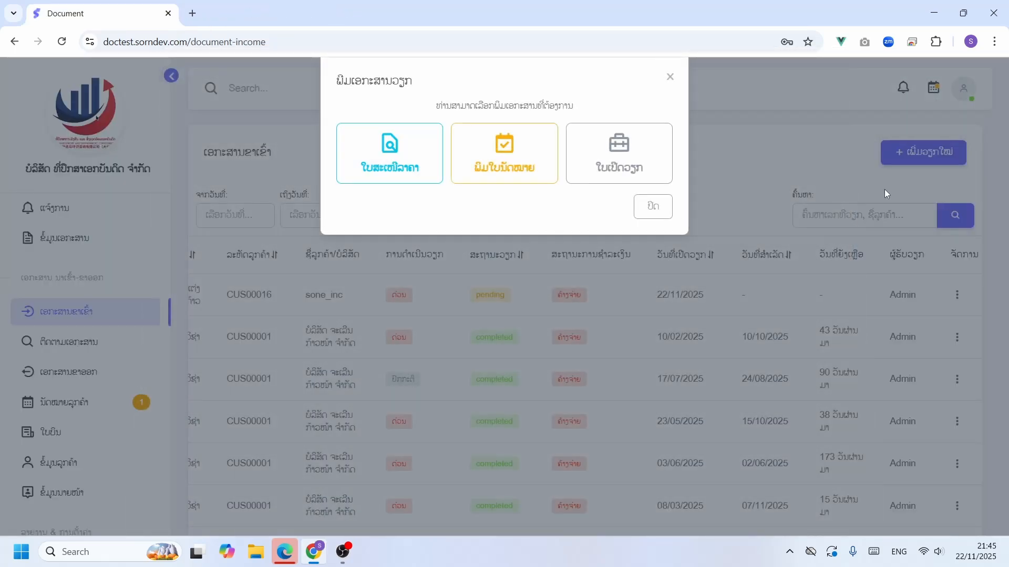
click(652, 206)
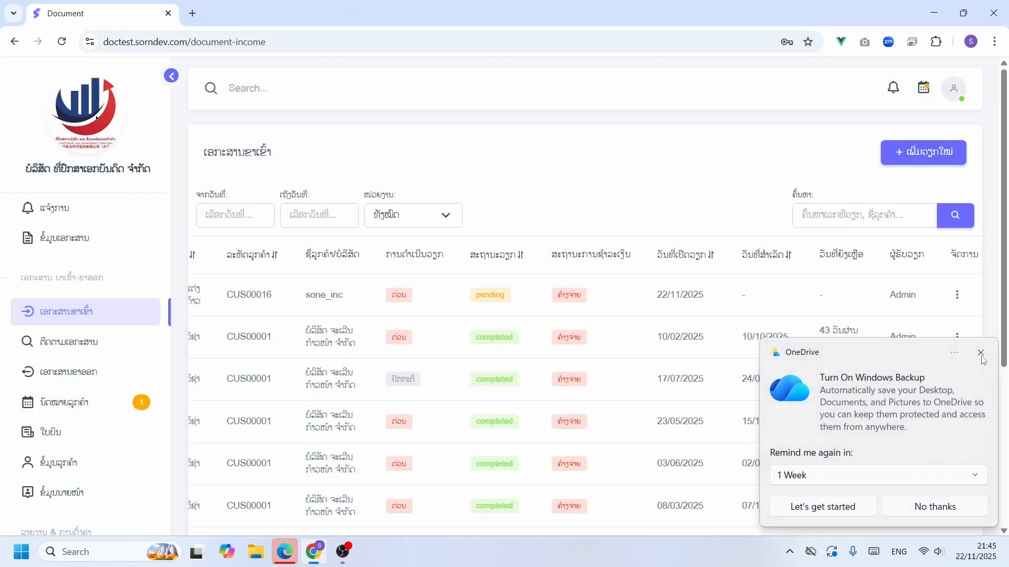
click(980, 353)
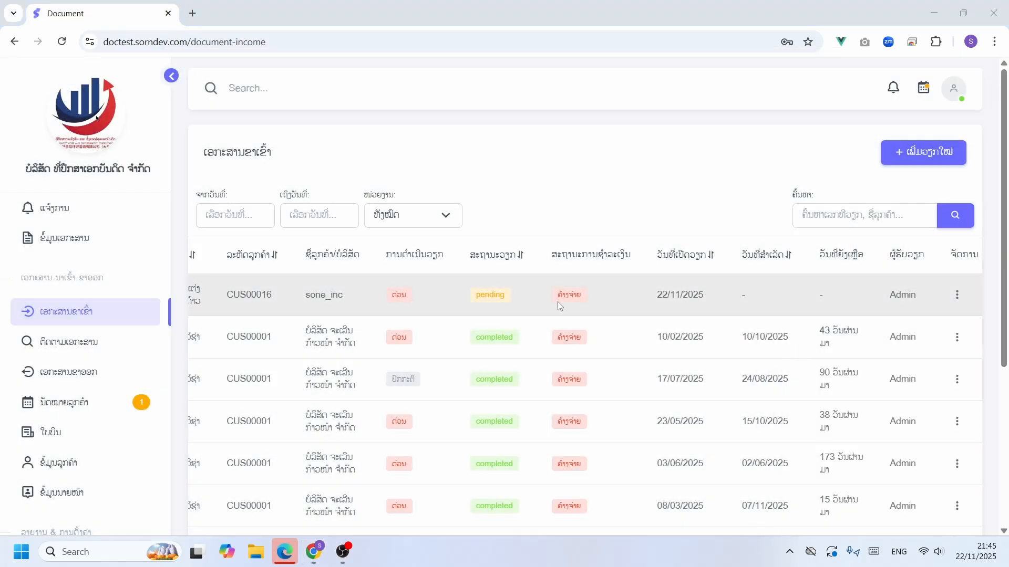
Step: Open the outgoing documents list and preview the outgoing work record of the 21/11/2025 delivery, closing it without printing
click(75, 379)
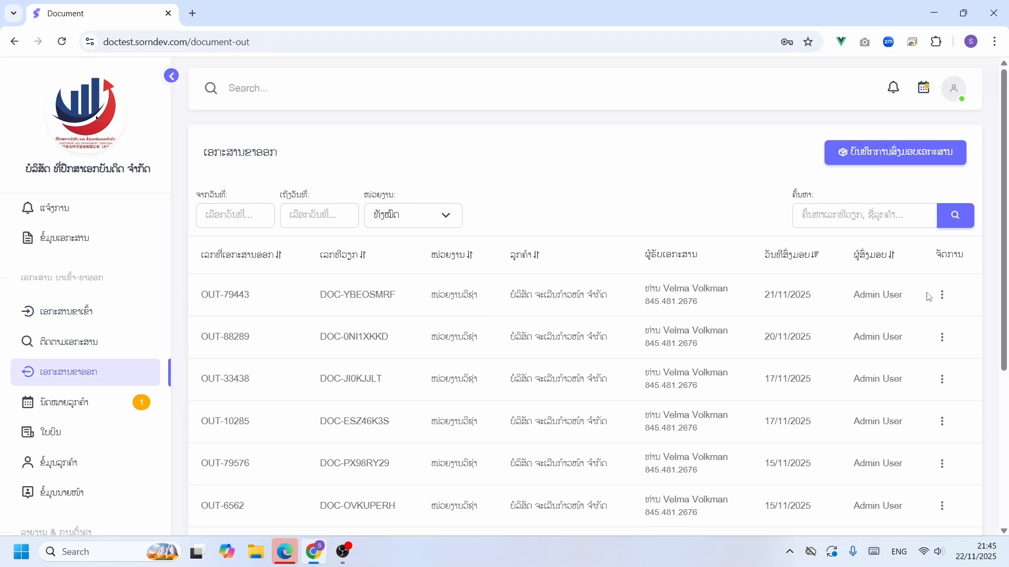
click(942, 295)
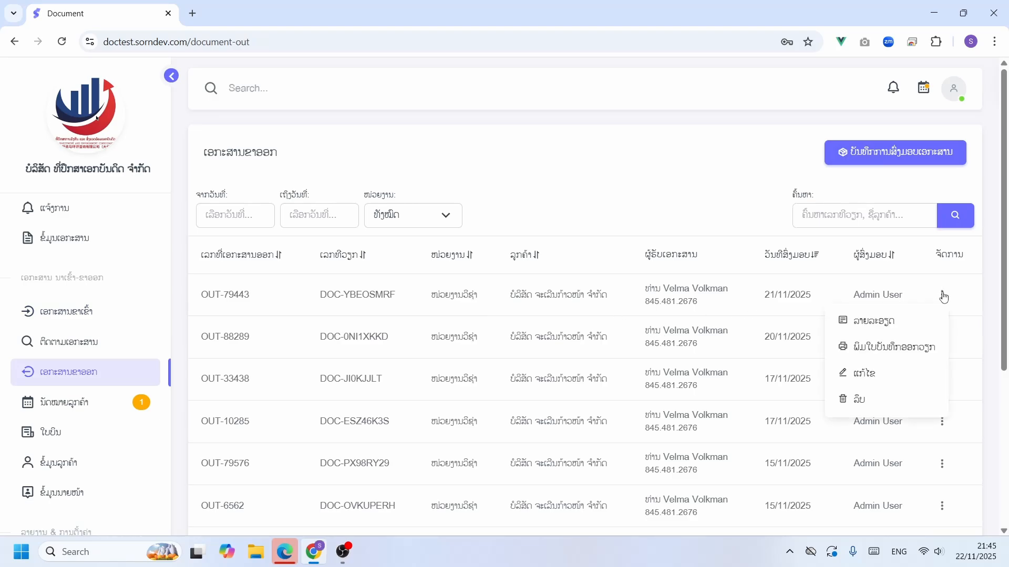
click(882, 348)
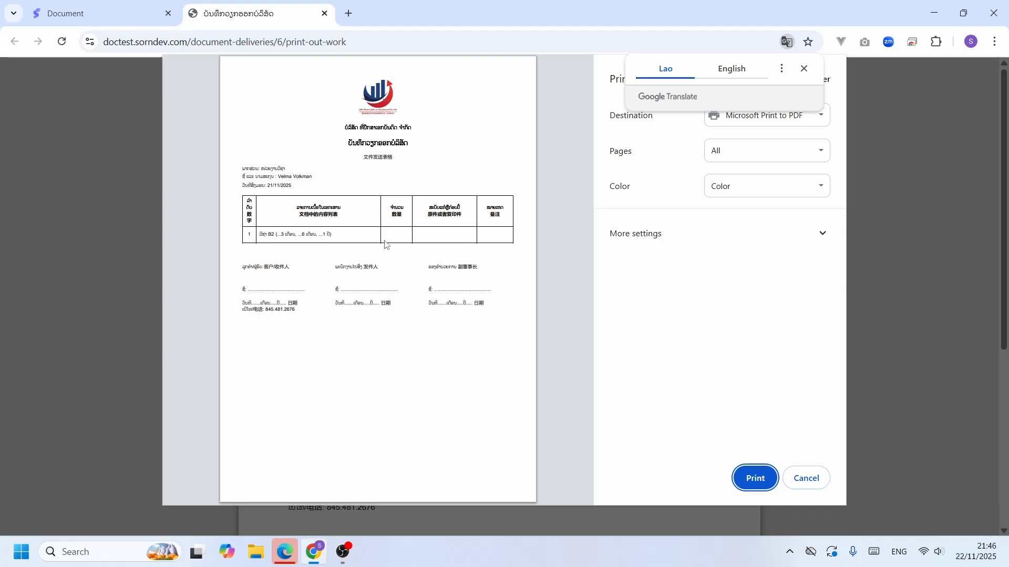
click(811, 480)
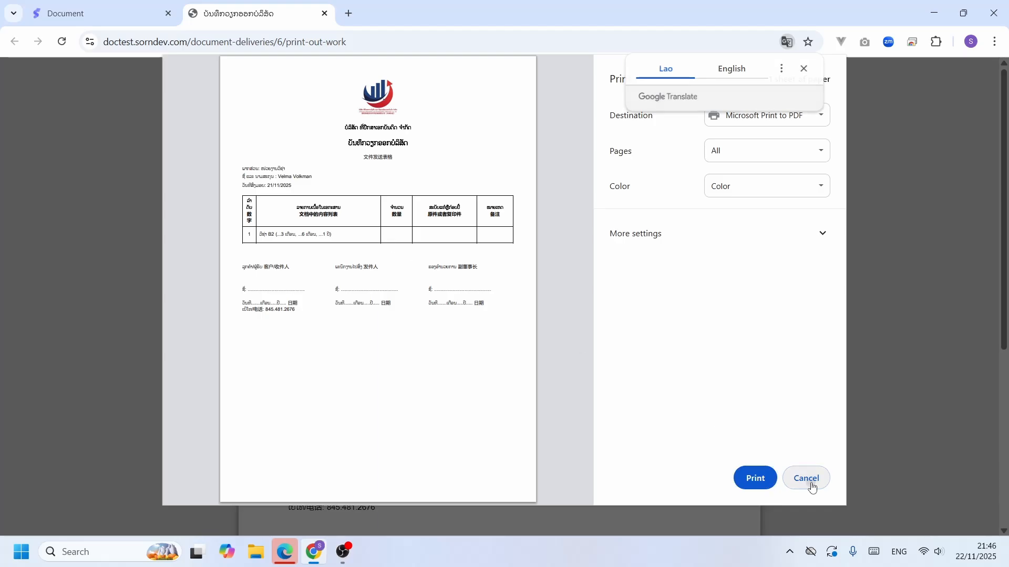
Step: Preview the outgoing work record of the second-to-last delivery on the page, dated 07/11/2025
scroll(865, 408, down, 5)
click(942, 388)
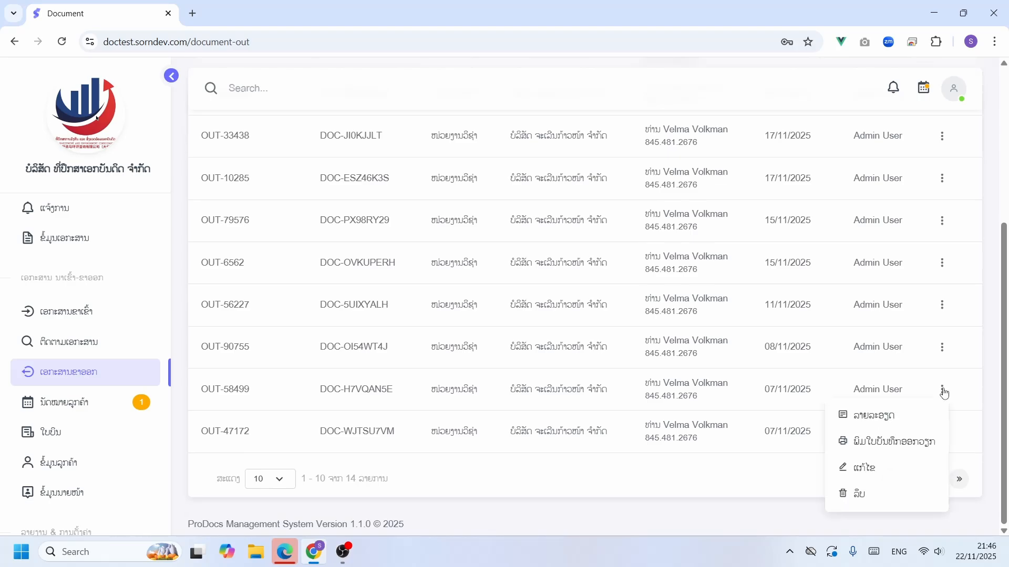
click(856, 442)
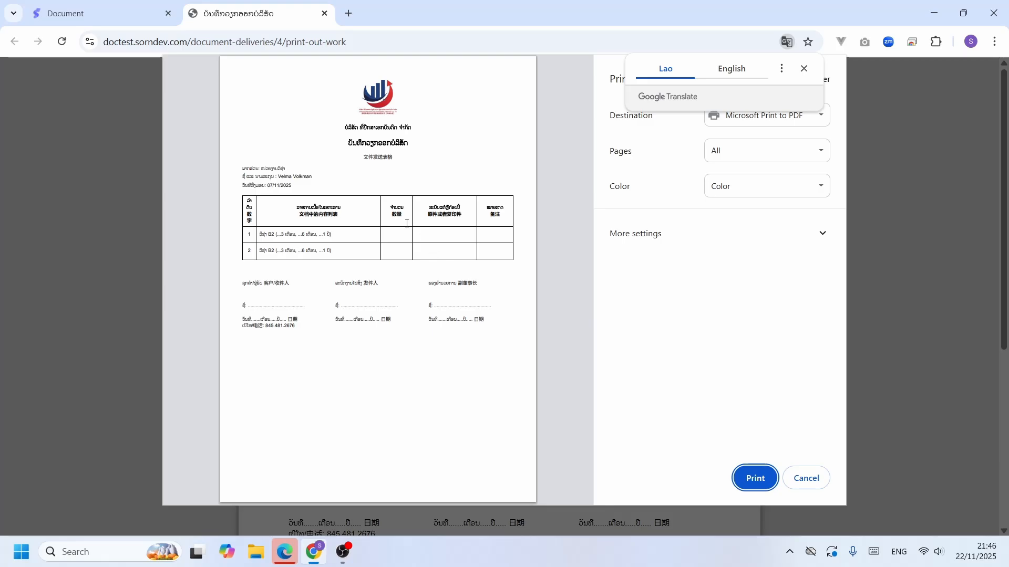
Step: Close the print preview without printing and open the payment page of the first invoice in the invoices list
click(806, 477)
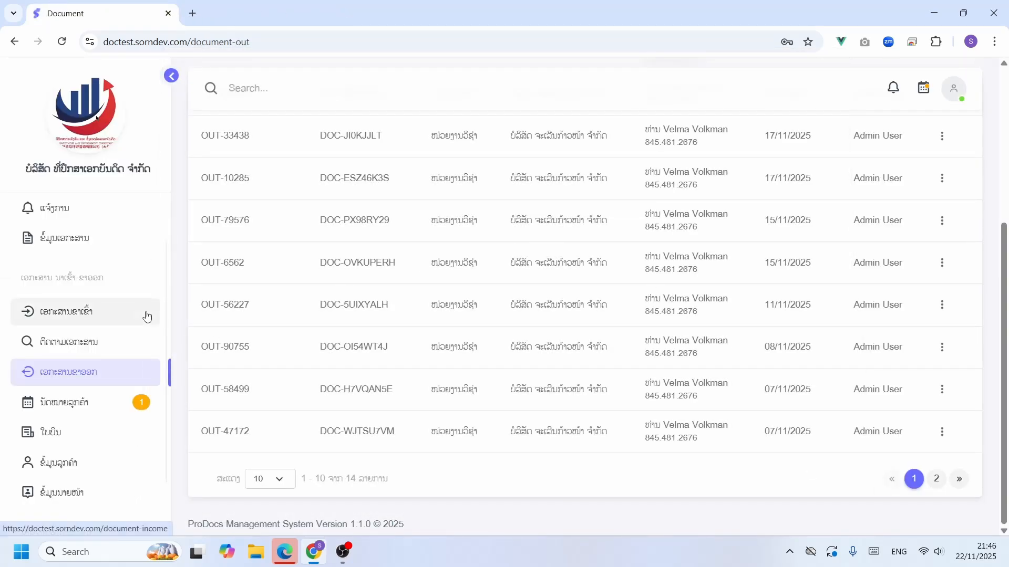
scroll(82, 363, down, 1)
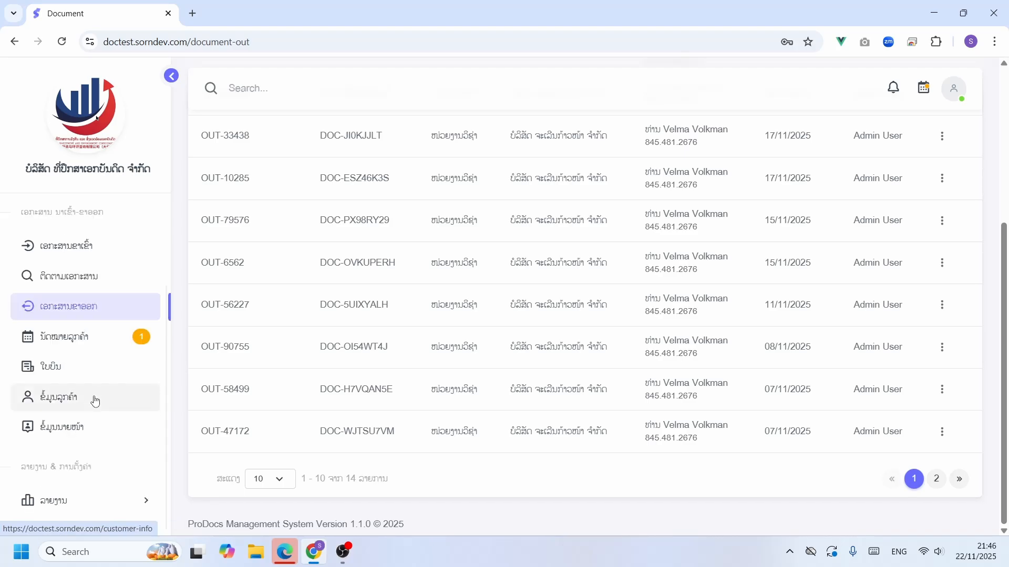
click(77, 377)
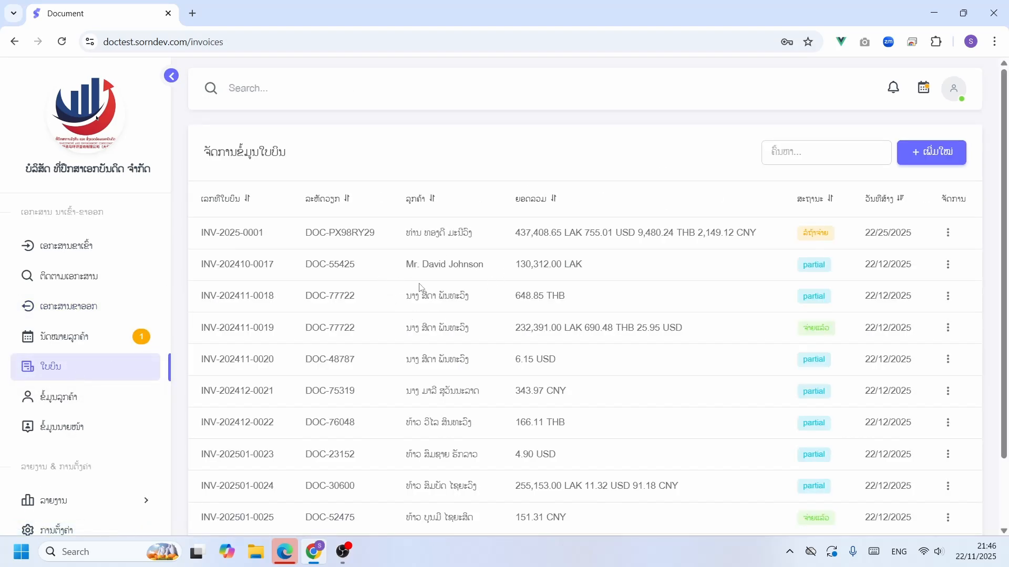
click(948, 233)
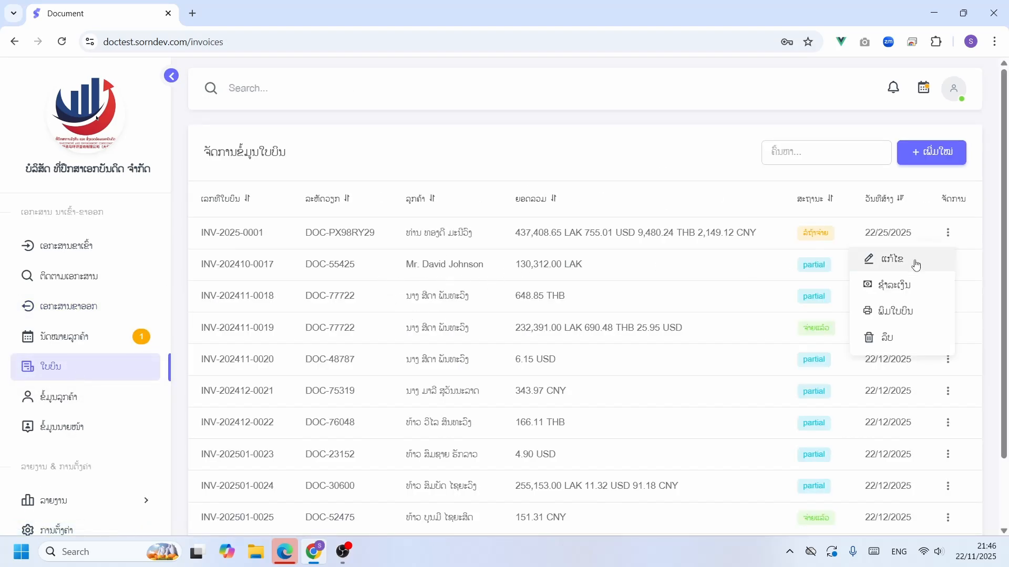
click(887, 291)
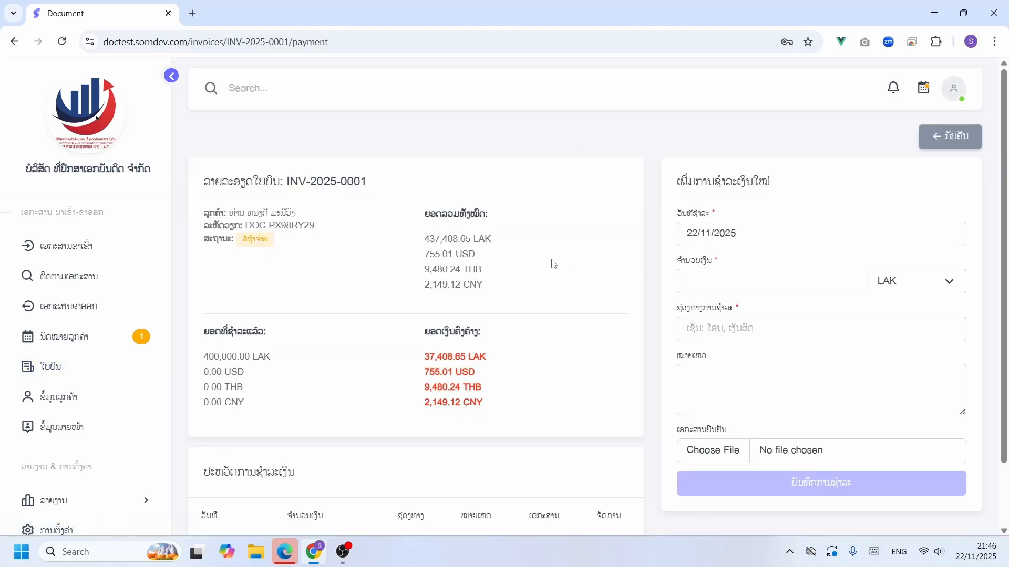
Step: Examine the invoice's outstanding balances, its payment history and the currencies available for a new payment
scroll(554, 265, down, 1)
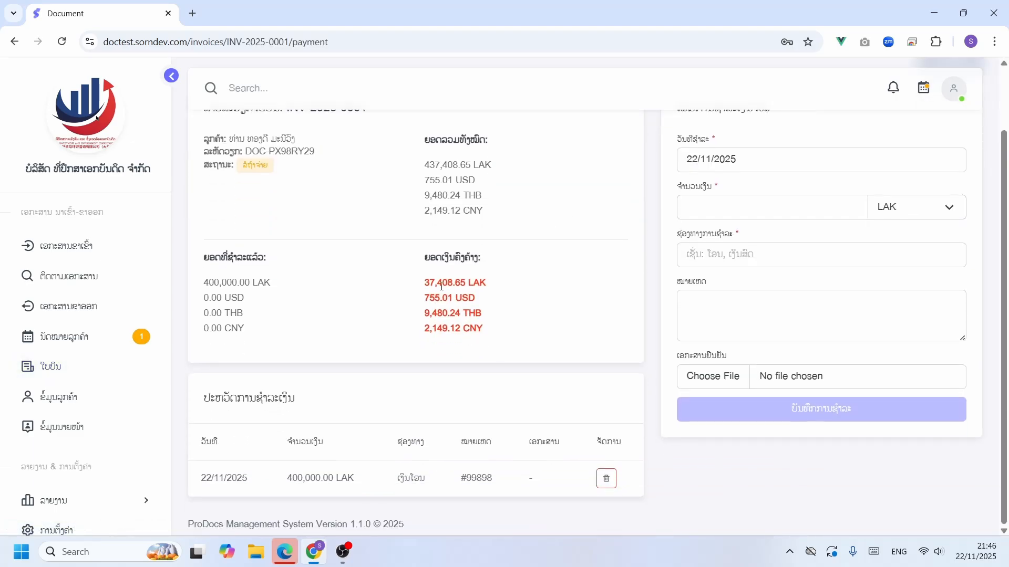
drag(426, 282, 495, 342)
click(519, 334)
scroll(715, 228, up, 2)
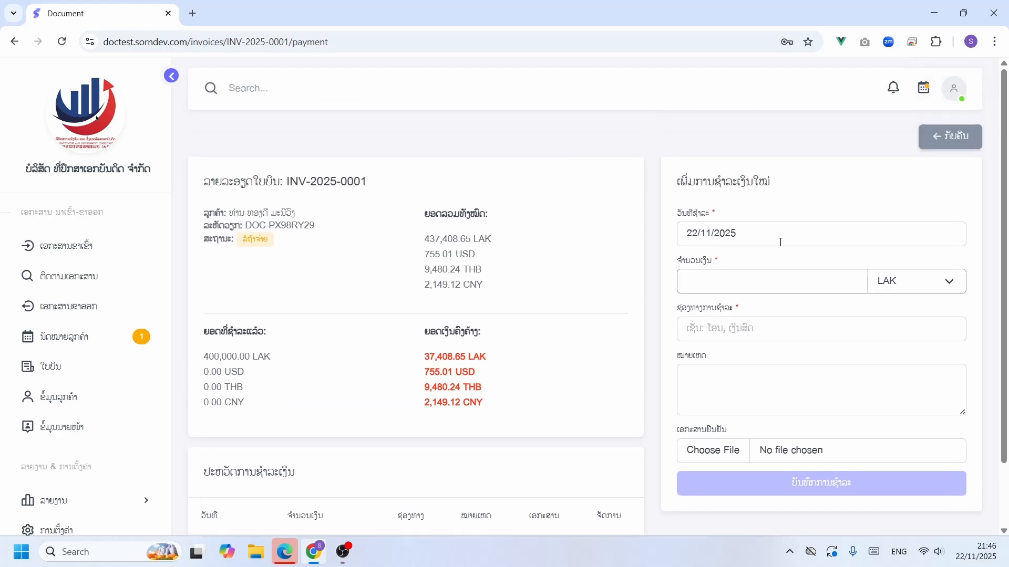
click(899, 288)
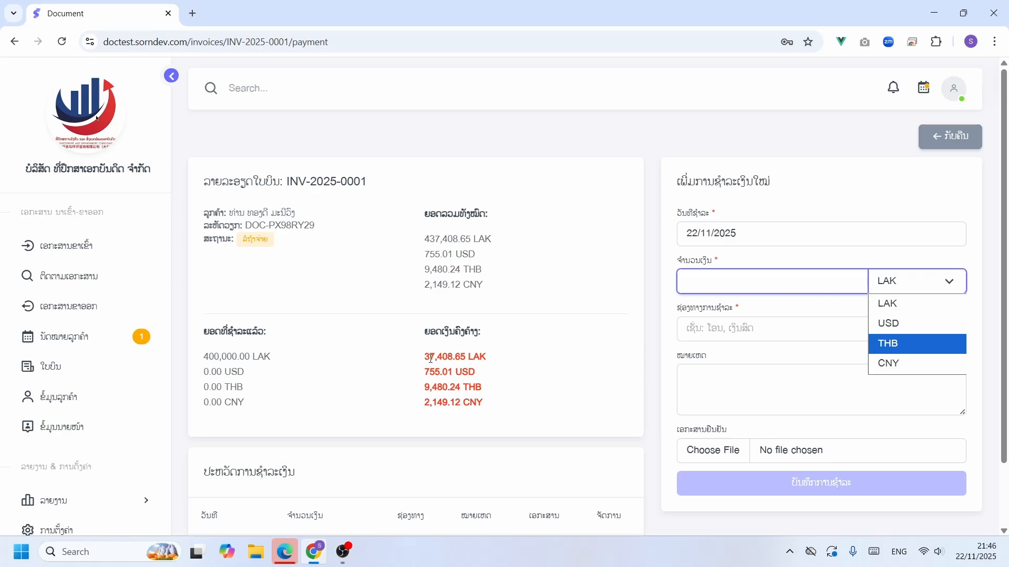
drag(426, 358, 472, 359)
click(488, 377)
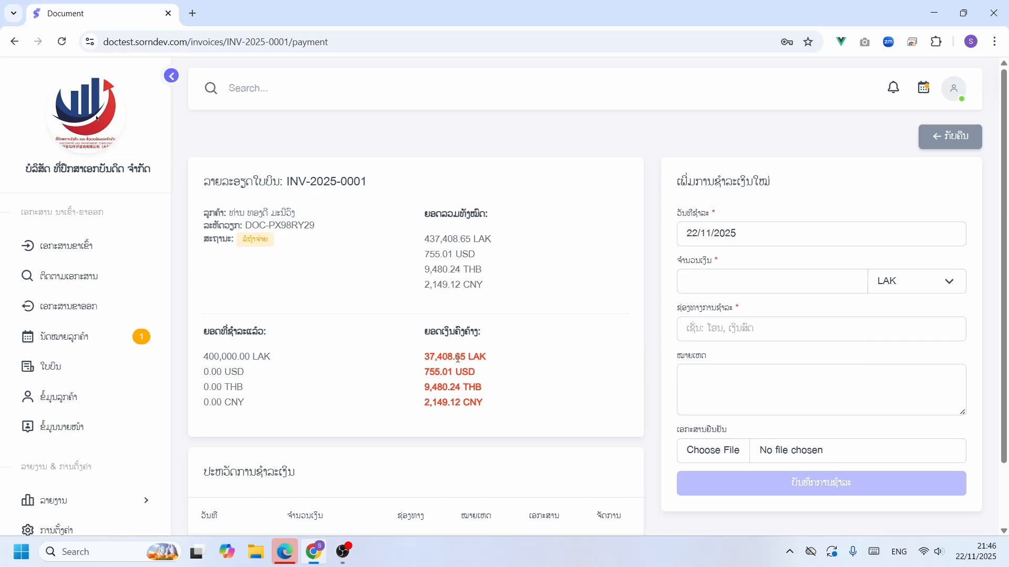
Step: Enter a payment amount of 37,000, try USD as its currency, and set the currency back to LAK
click(735, 284)
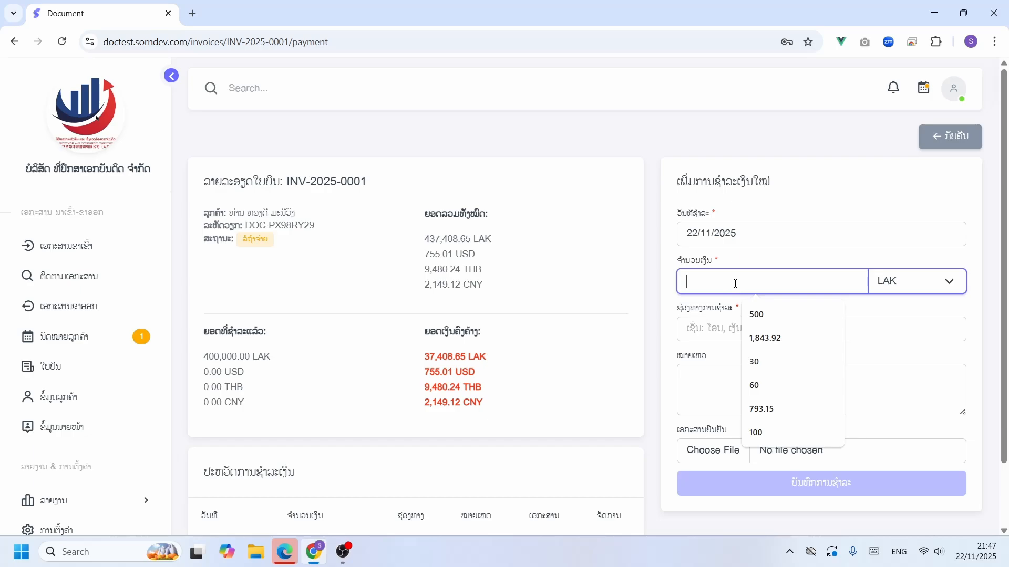
text(37,000)
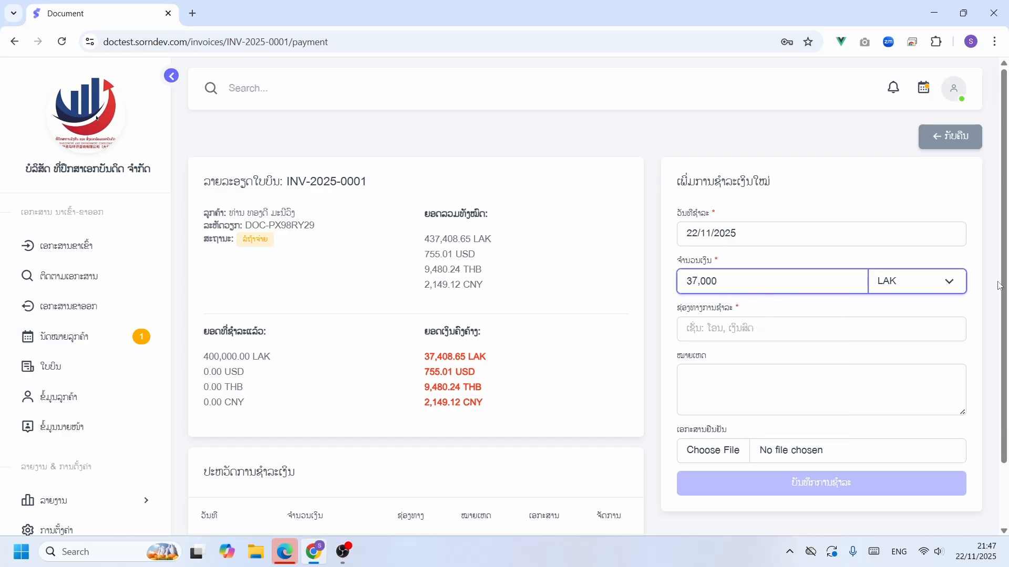
click(903, 286)
click(904, 322)
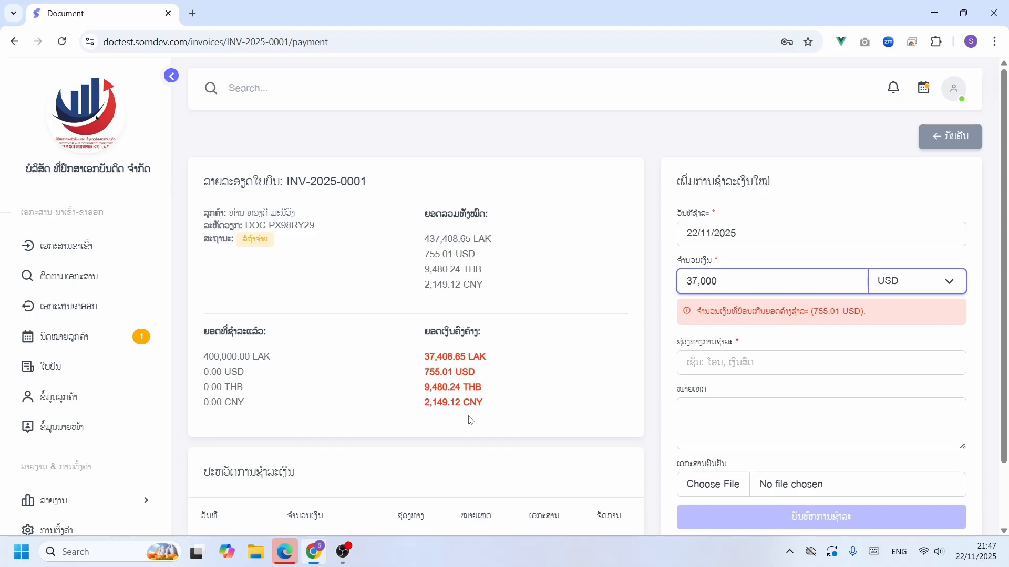
scroll(434, 362, down, 1)
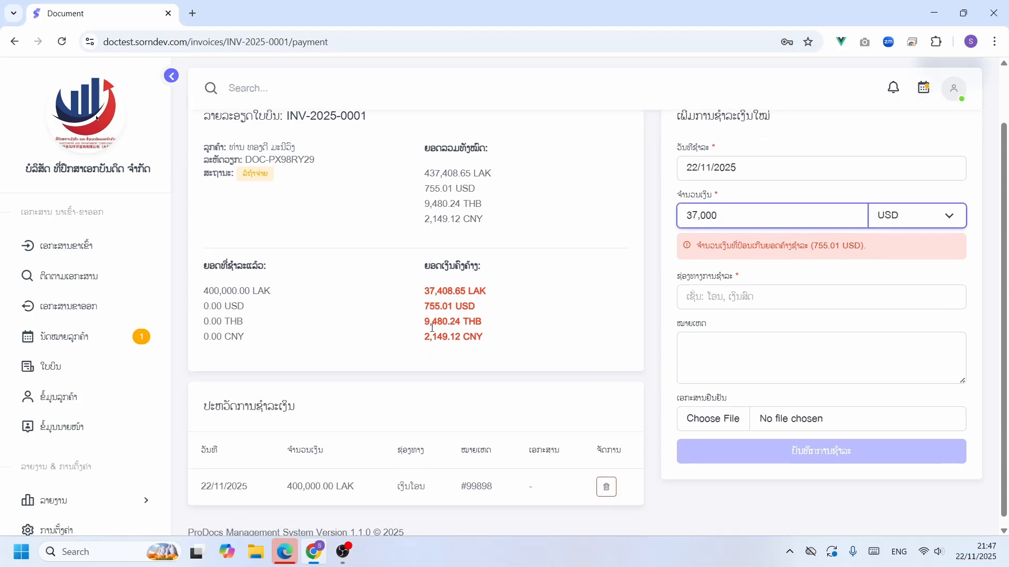
drag(430, 306, 502, 335)
click(503, 335)
click(950, 226)
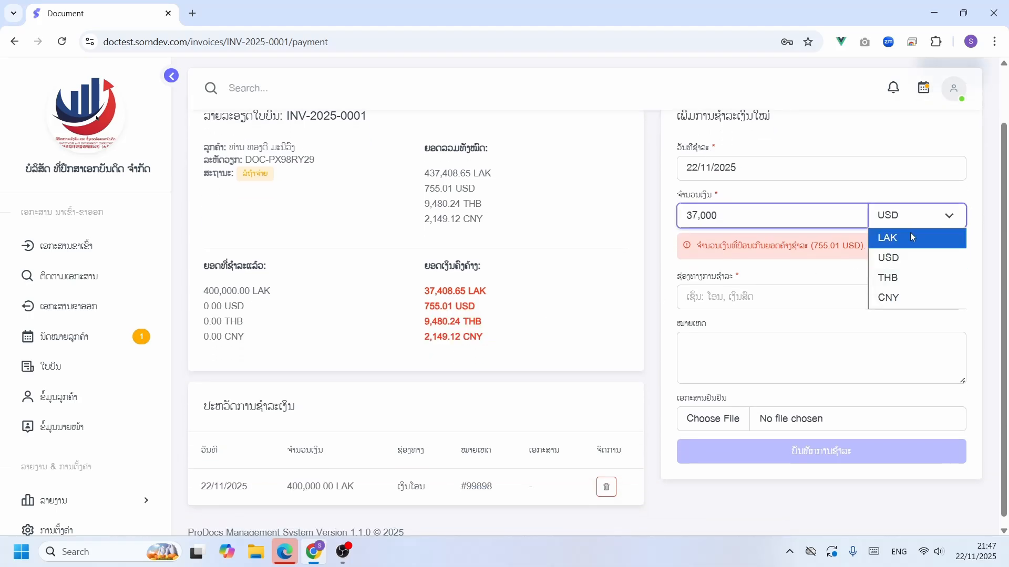
click(908, 235)
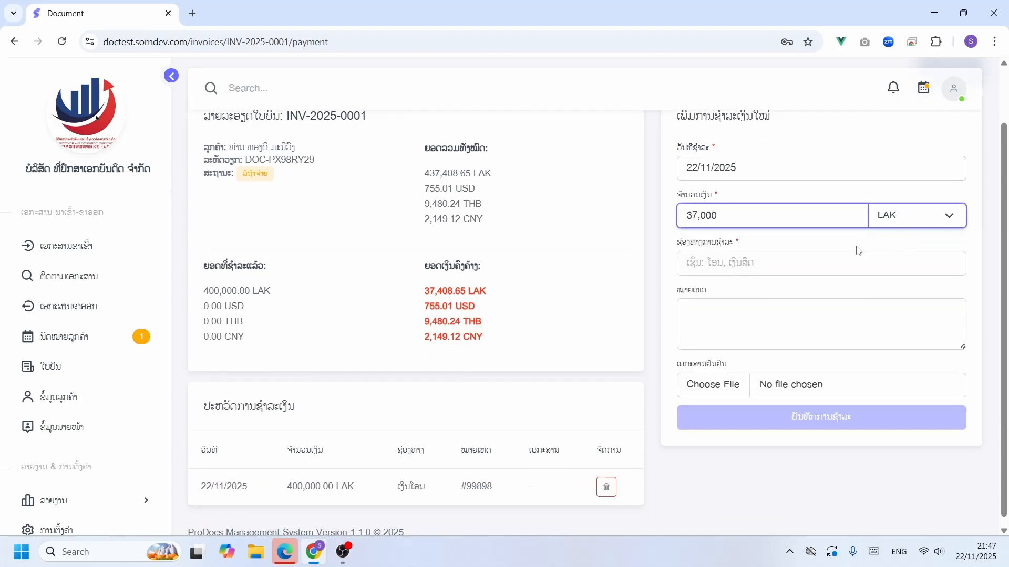
Step: Set the payment method to ເງິນສົດ and enter #77878 as the note
click(698, 259)
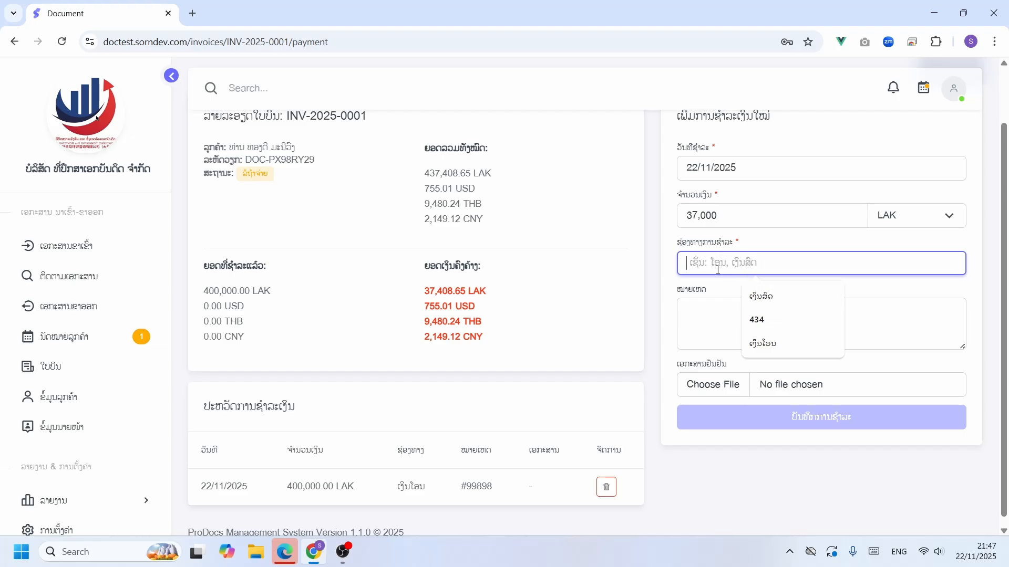
click(761, 296)
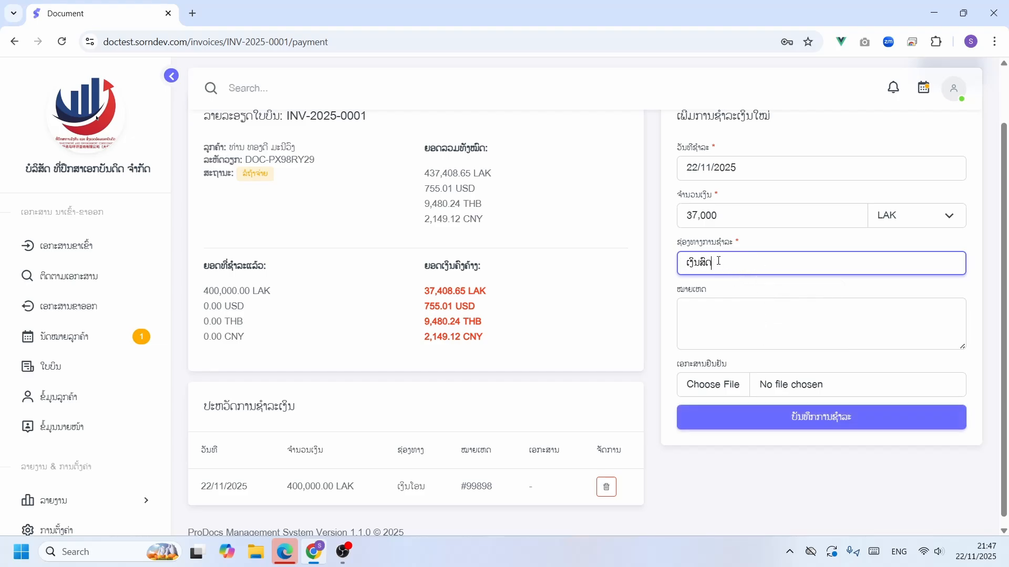
click(741, 308)
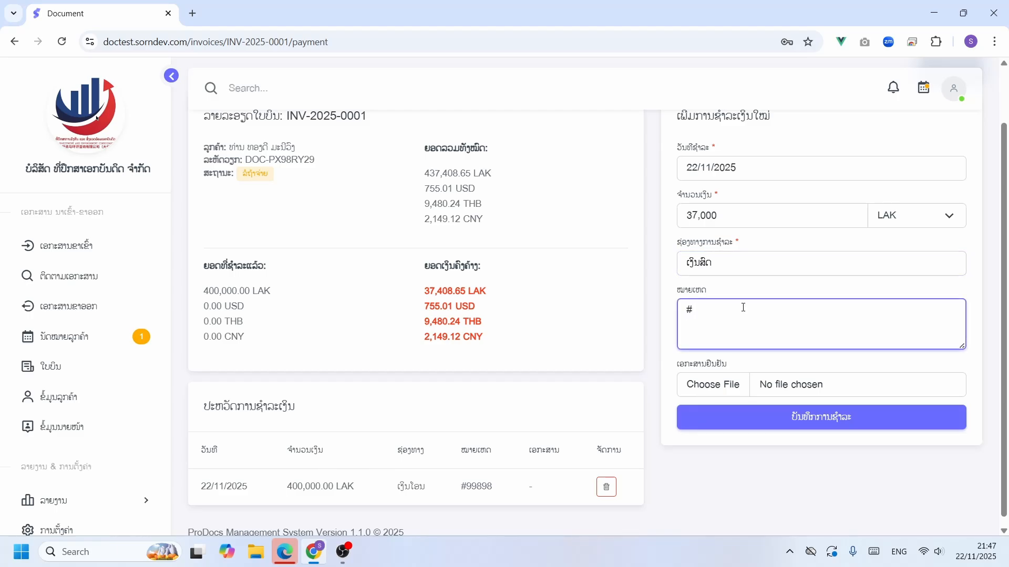
text(#77878)
Step: Attach images.png from the Downloads folder as the supporting document and save the payment
click(740, 389)
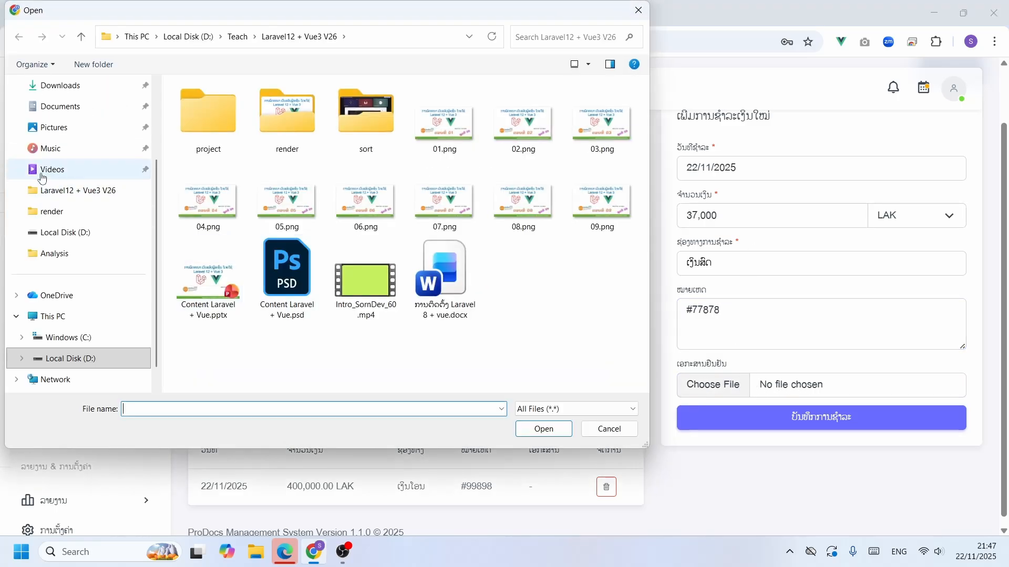
click(61, 86)
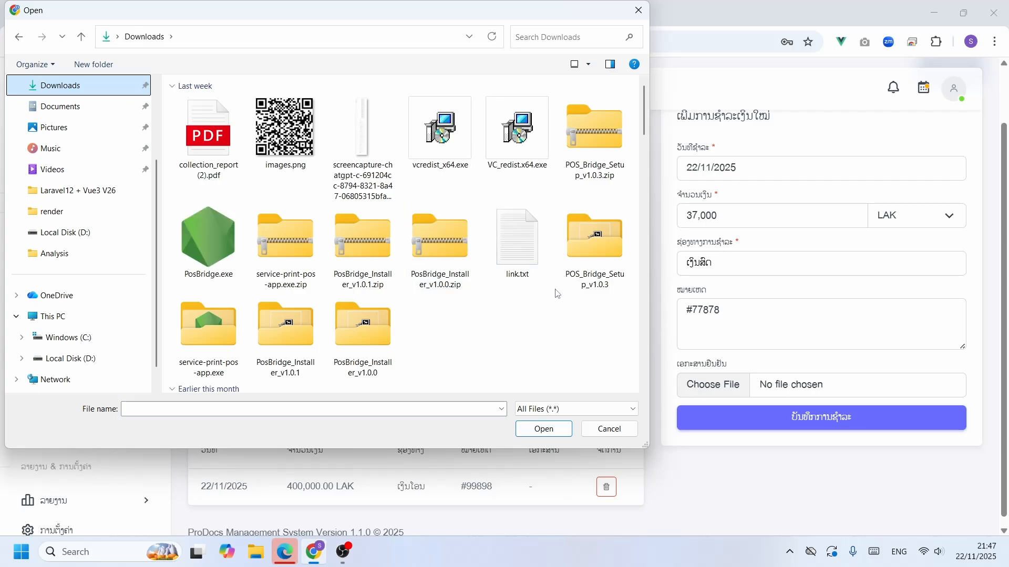
scroll(406, 228, down, 6)
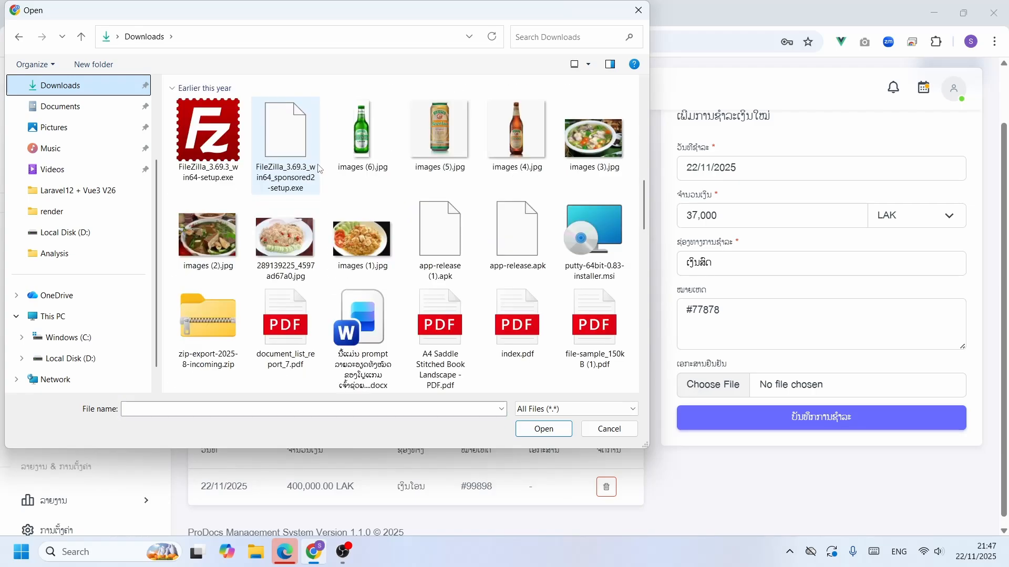
scroll(323, 174, up, 6)
double_click(286, 136)
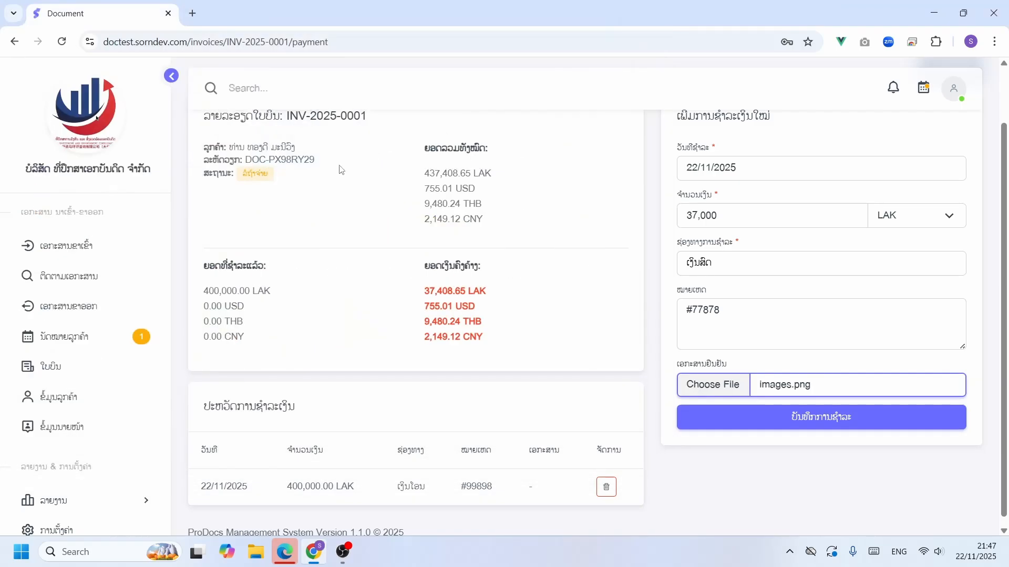
click(809, 420)
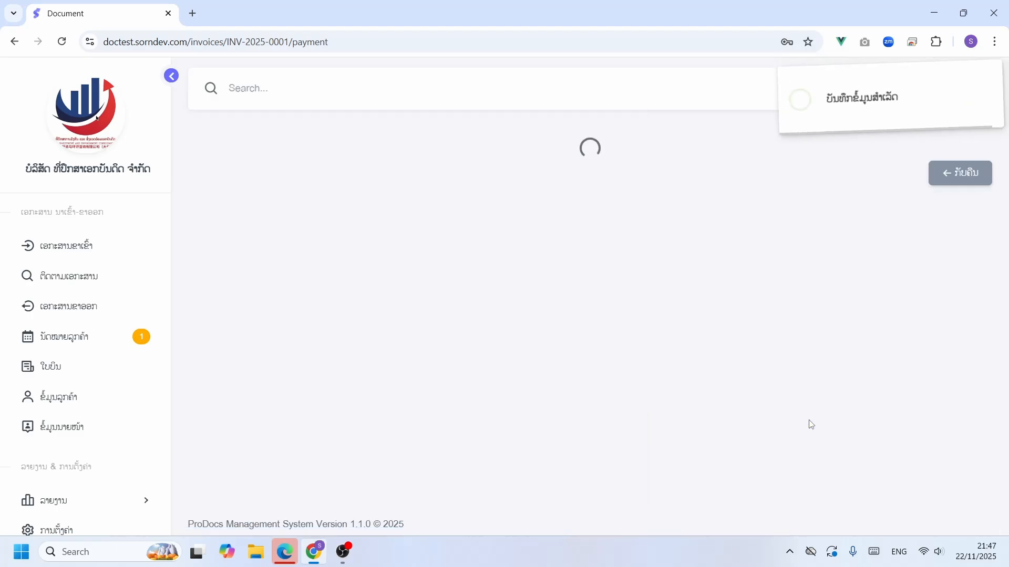
Step: Check the new payment in the payment history and the invoice's outstanding and paid LAK amounts
scroll(590, 295, down, 3)
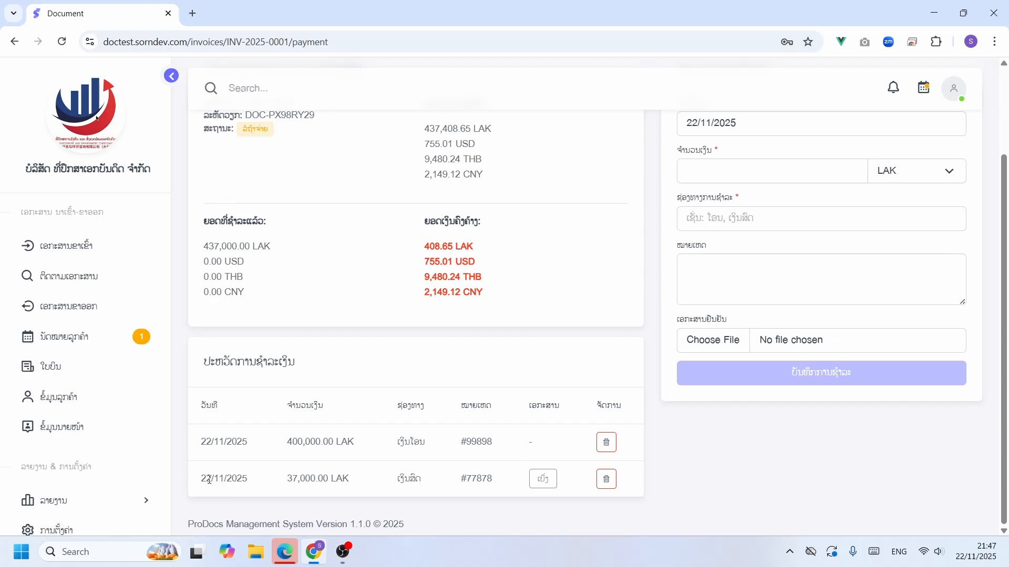
drag(208, 479, 401, 479)
click(289, 490)
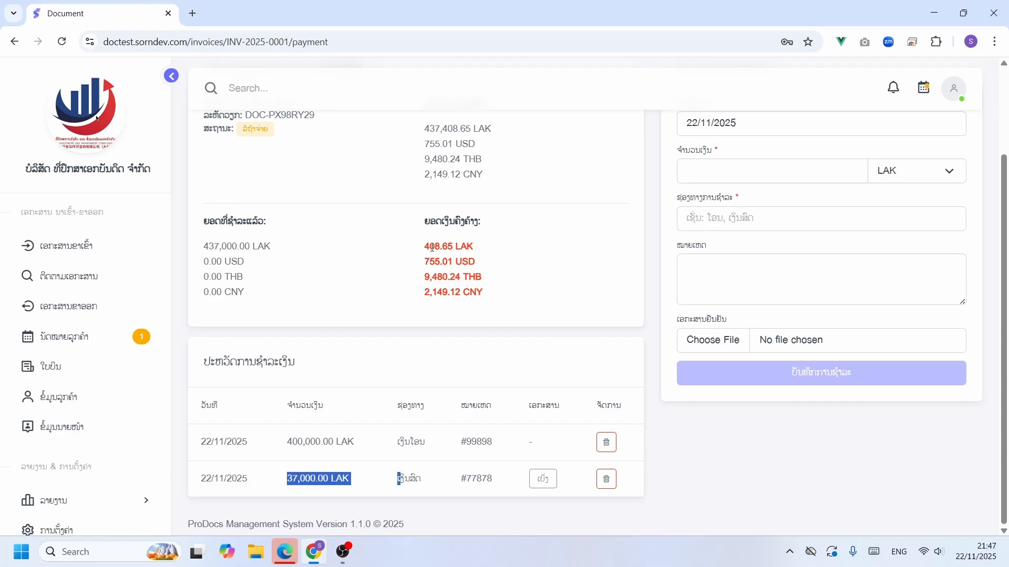
drag(425, 246, 491, 247)
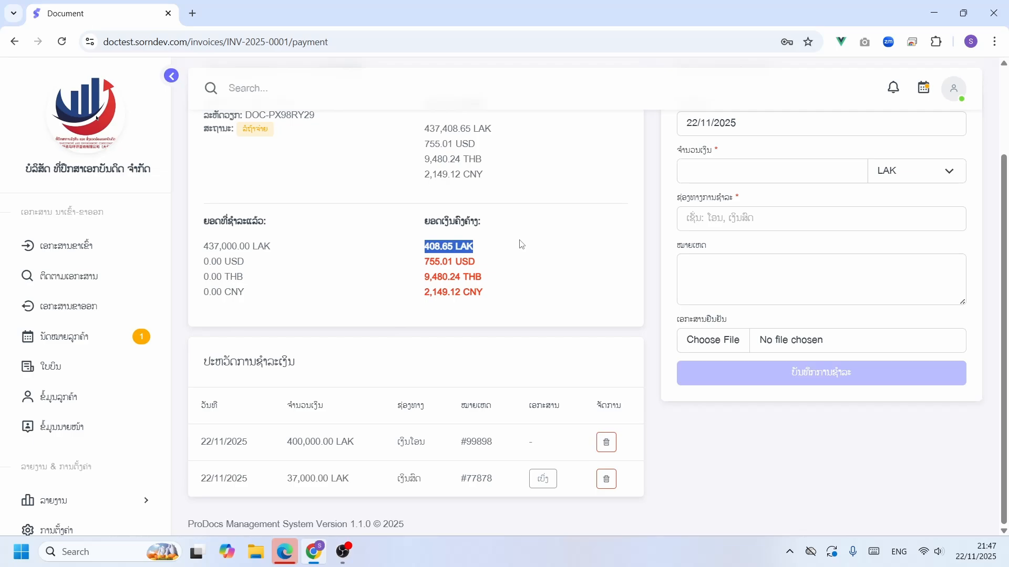
click(521, 244)
drag(425, 247, 509, 245)
drag(203, 249, 284, 247)
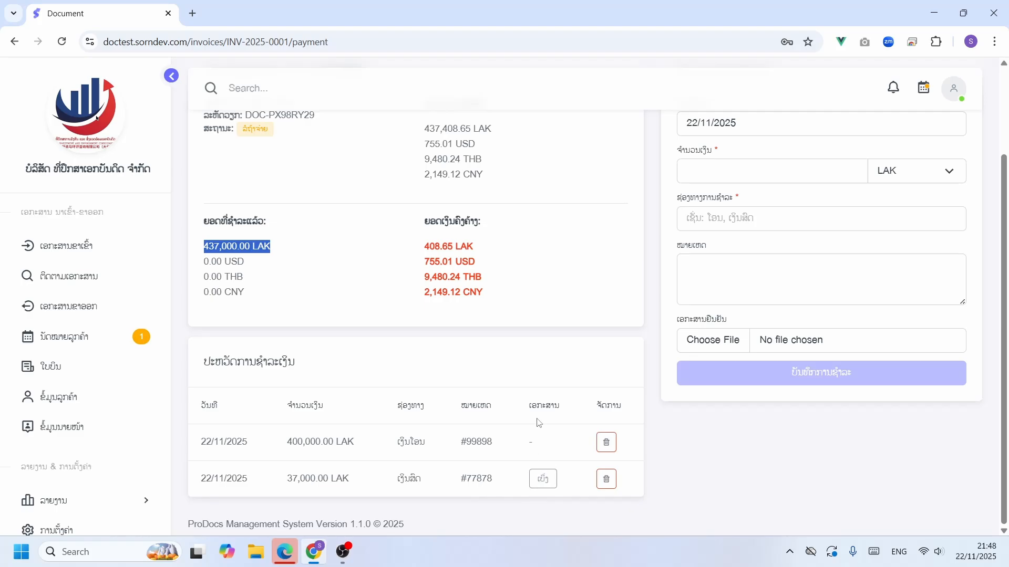
Step: View the document attached to the 37,000 LAK payment, close it and return to the invoices list
click(543, 485)
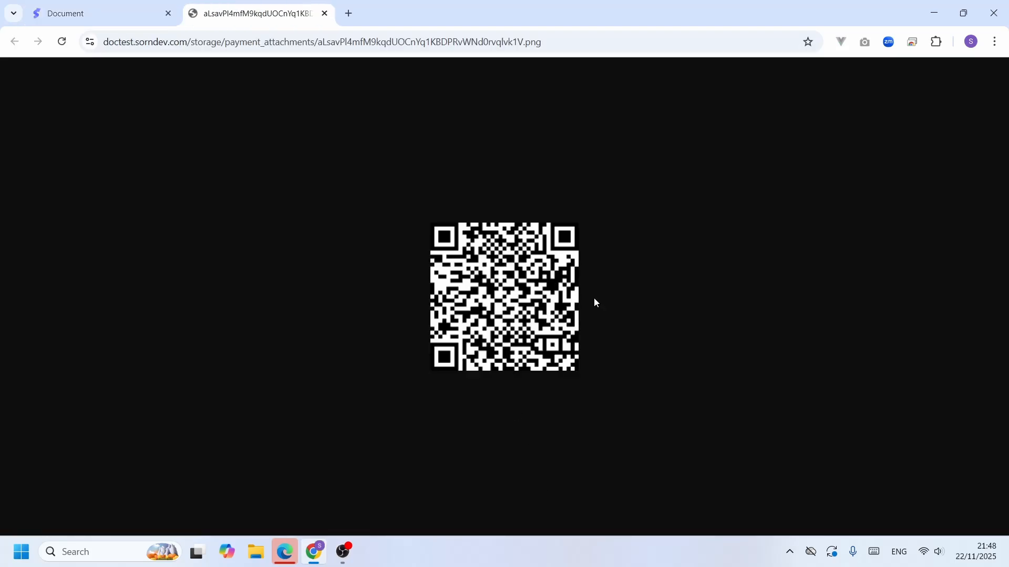
click(325, 13)
scroll(509, 406, up, 2)
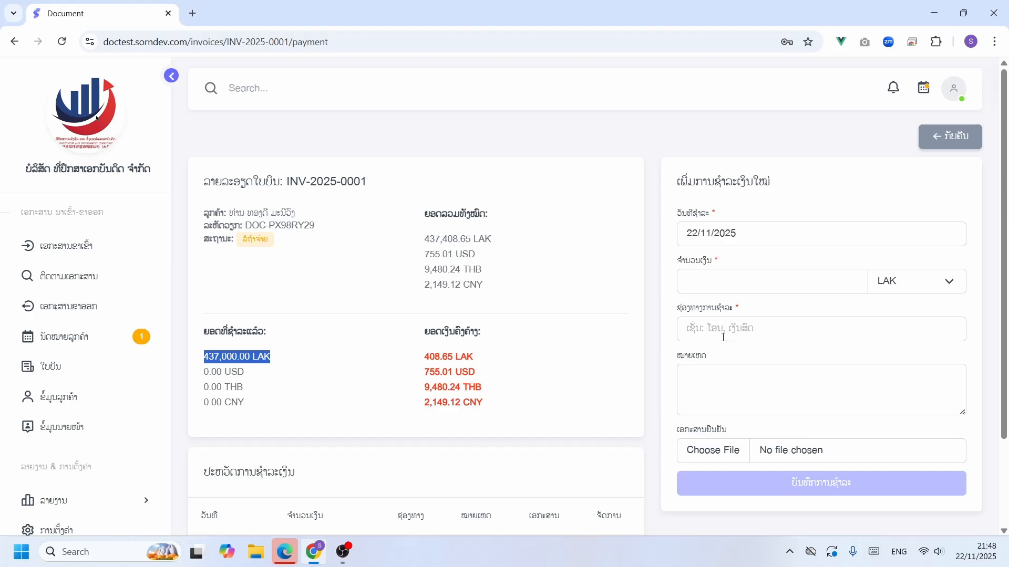
click(930, 141)
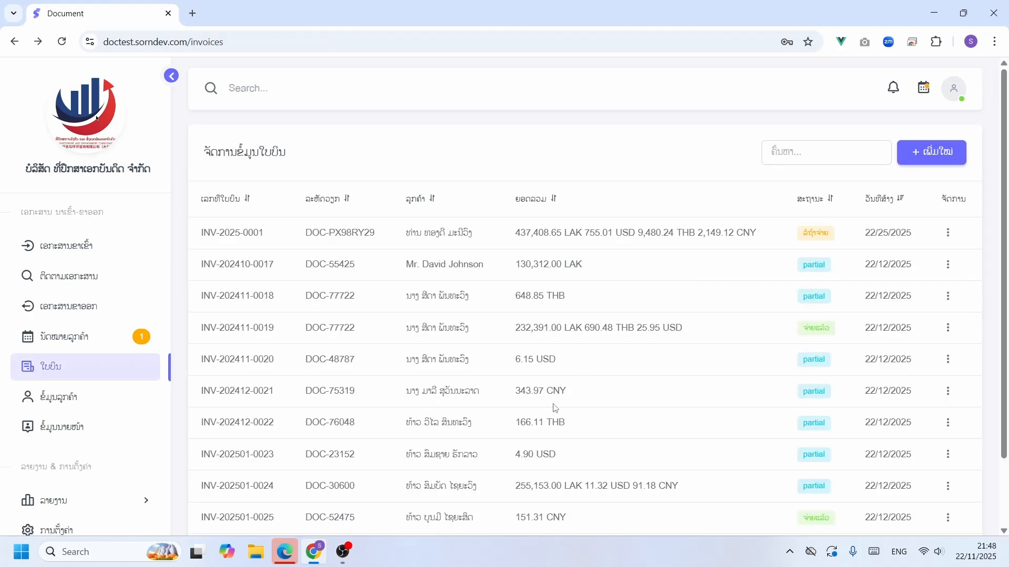
Step: Open the incoming work report (ລາຍງານວຽກຂາເຂົ້າ) from the operations reports
scroll(100, 376, down, 2)
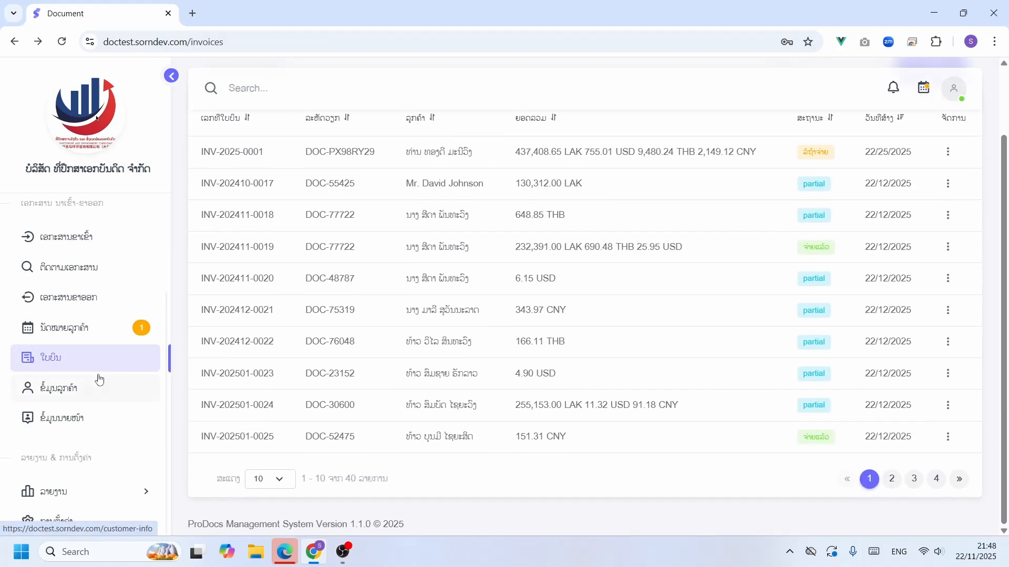
click(81, 490)
scroll(93, 387, down, 5)
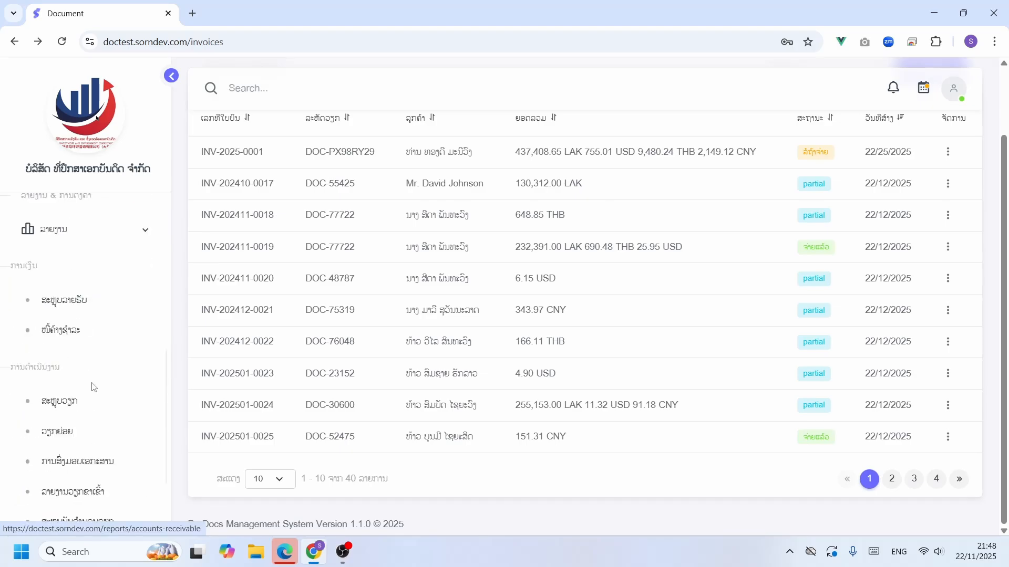
scroll(93, 387, down, 3)
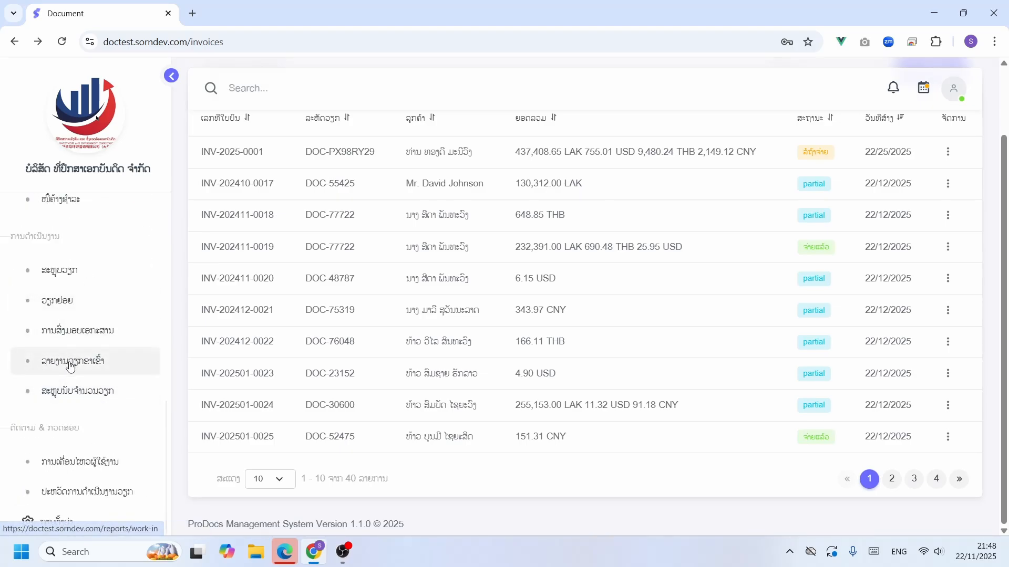
click(71, 366)
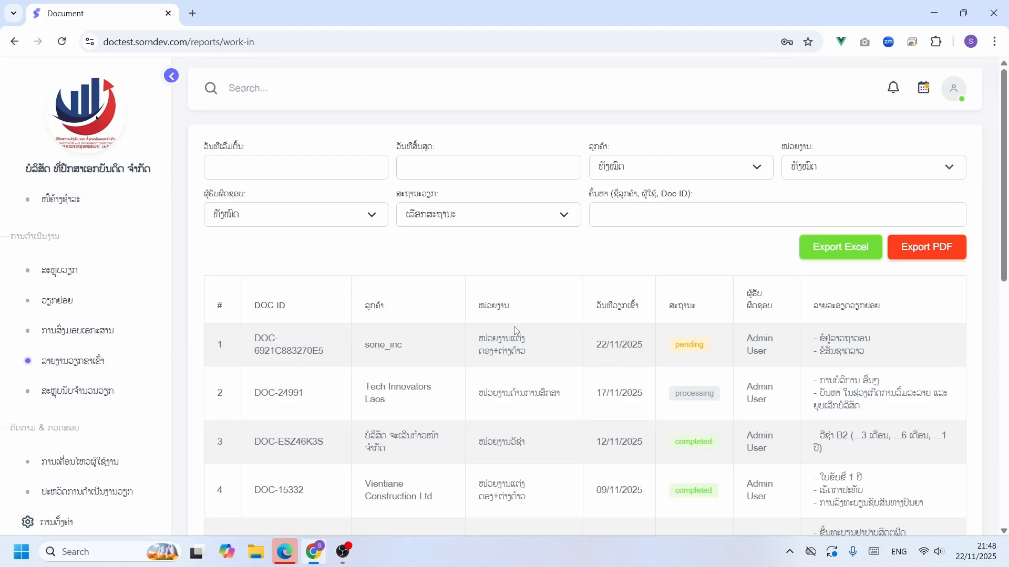
Step: Filter the incoming work report to the period from 01/11/2025 to 29/11/2025 and look over the filtered rows
click(288, 167)
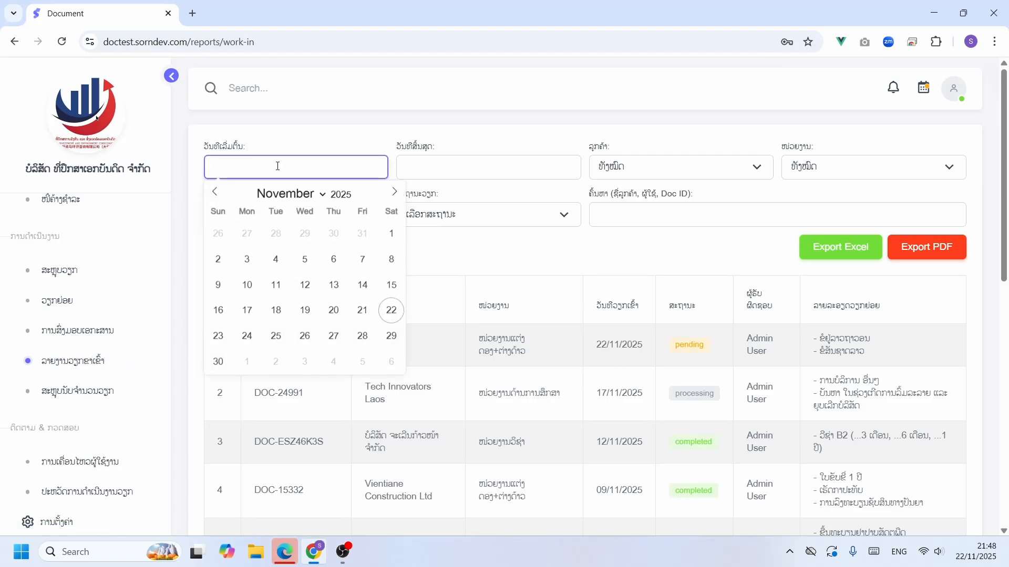
click(390, 234)
click(433, 168)
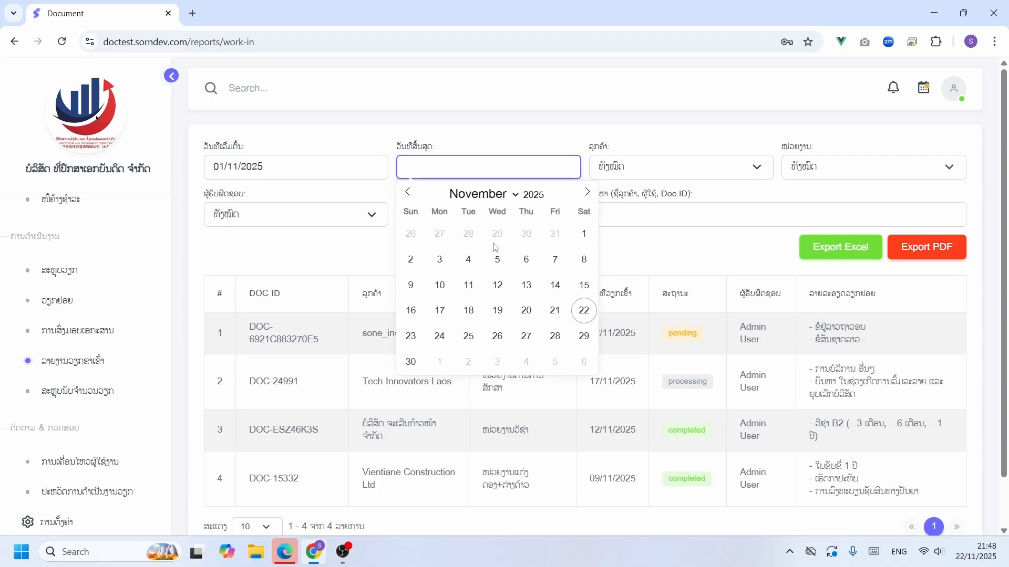
click(583, 336)
scroll(271, 324, down, 1)
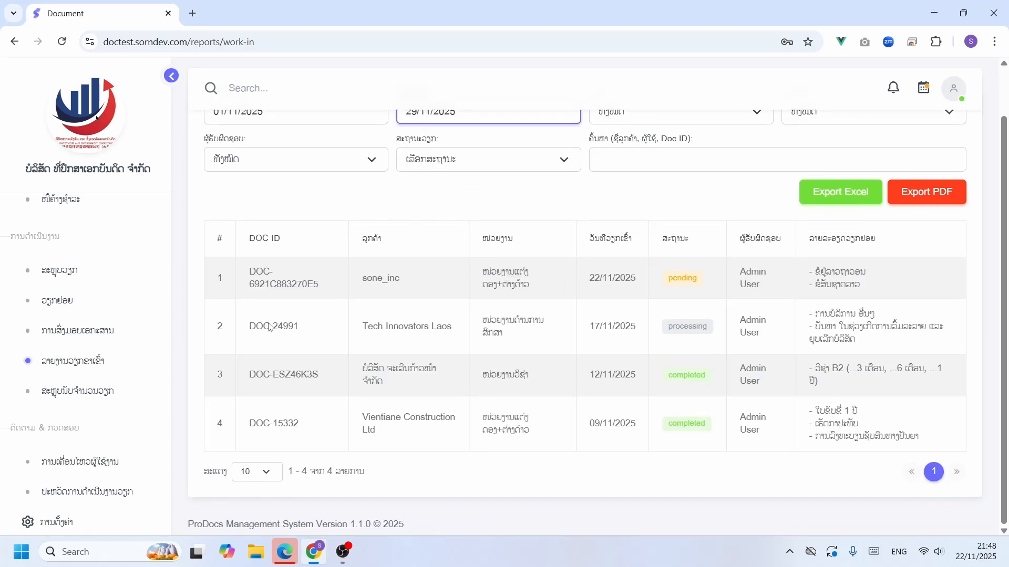
scroll(605, 379, up, 1)
Step: Browse the report's customer choices, then filter the incoming work to the unit ໜ່ວຍງານແຕ່ງດອງ+ຕ່າງດ້າວ
click(644, 170)
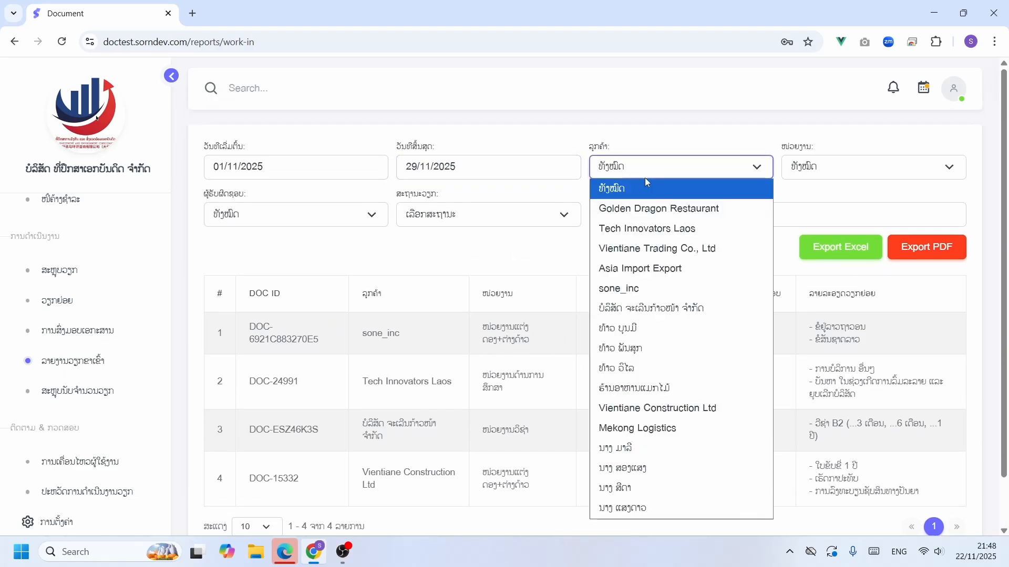
click(835, 166)
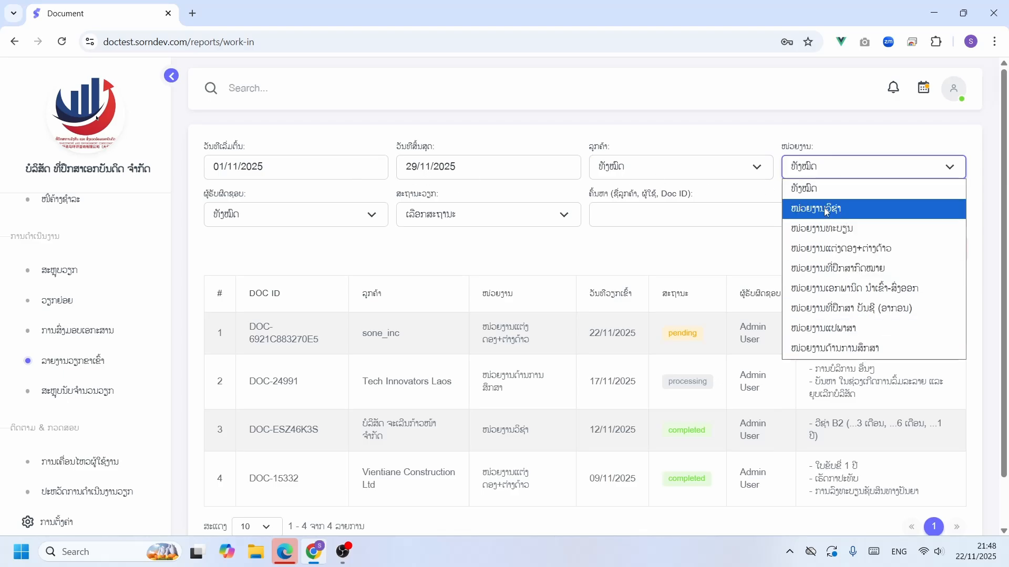
click(834, 210)
click(843, 166)
click(847, 249)
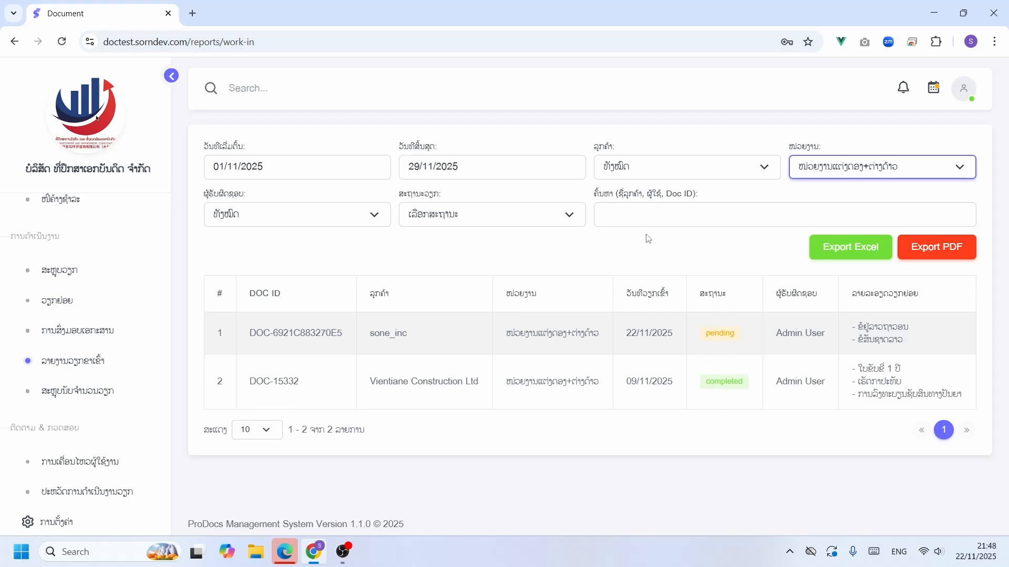
click(275, 220)
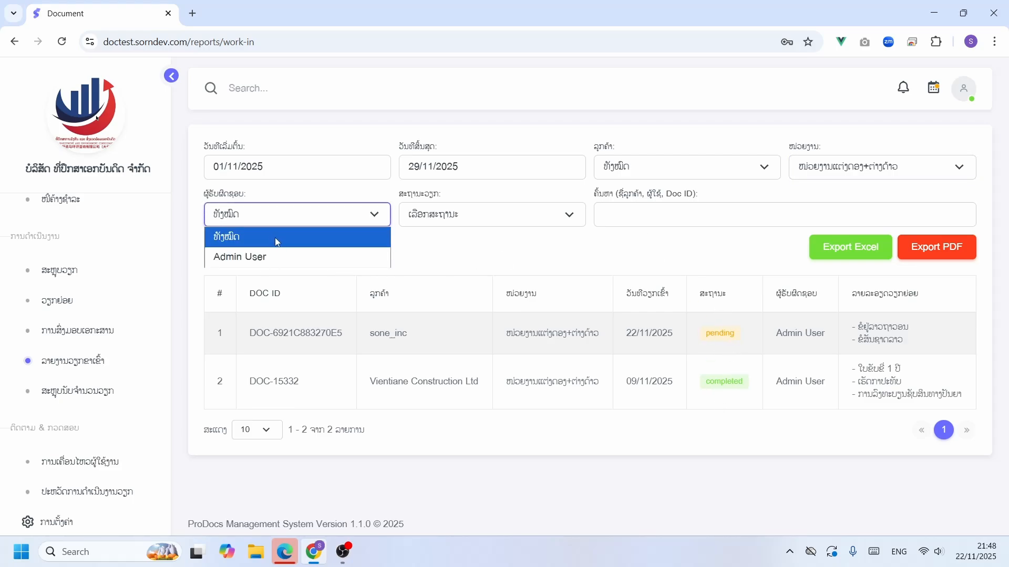
click(679, 208)
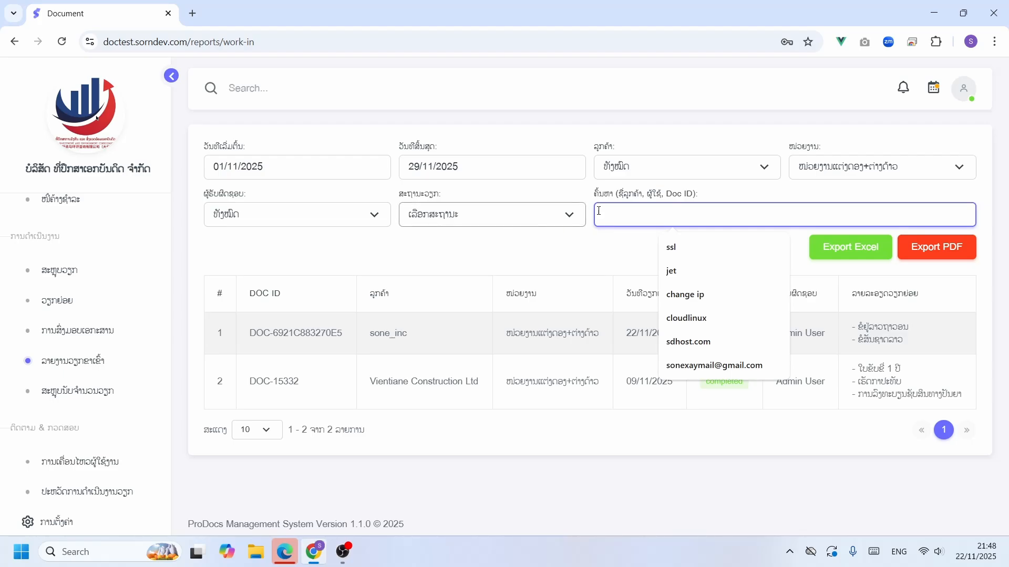
click(570, 252)
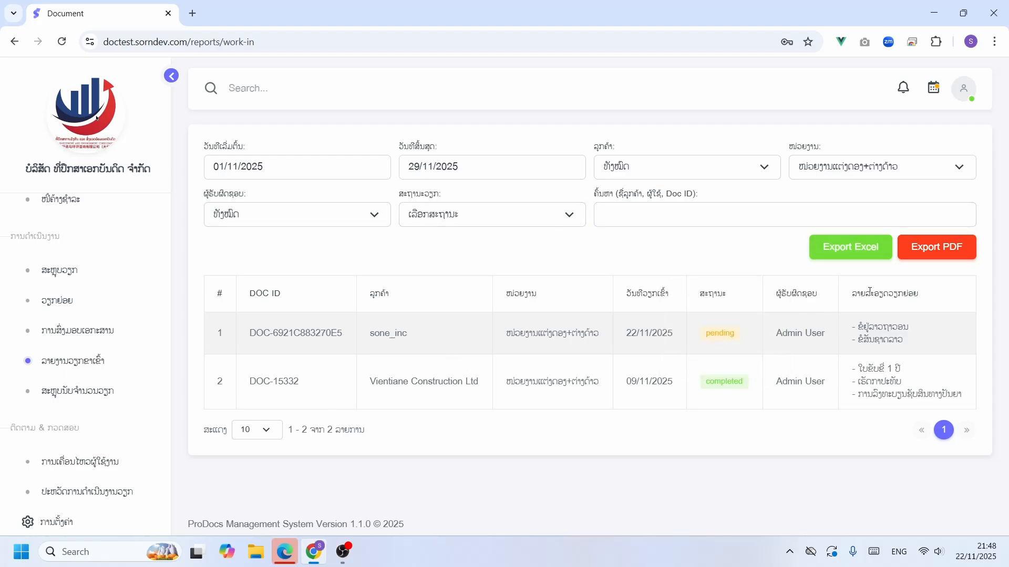
Step: Export the filtered report to Excel as work_in_report.xlsx in the Downloads folder, view the workbook and close it
click(869, 253)
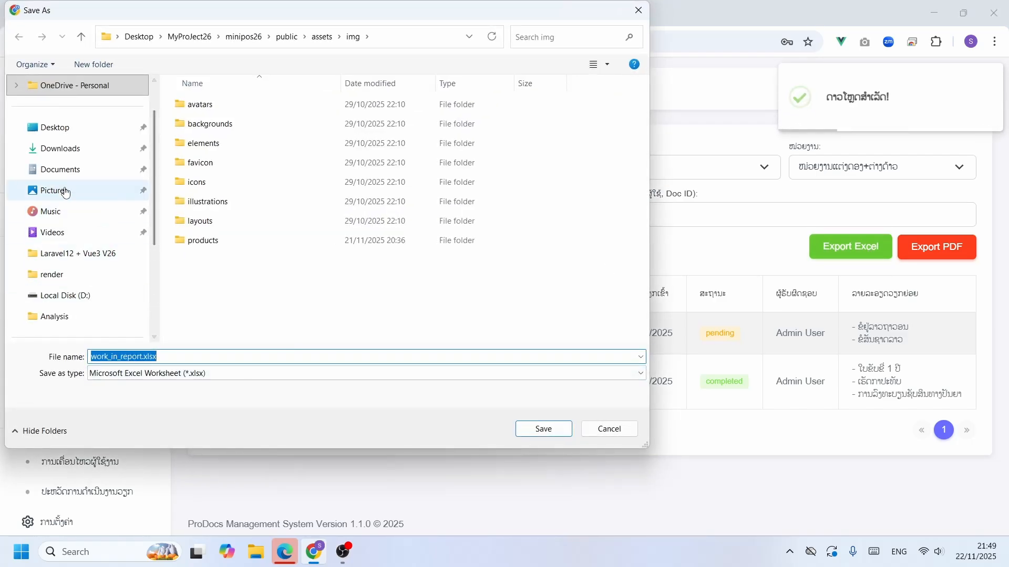
click(55, 149)
click(544, 429)
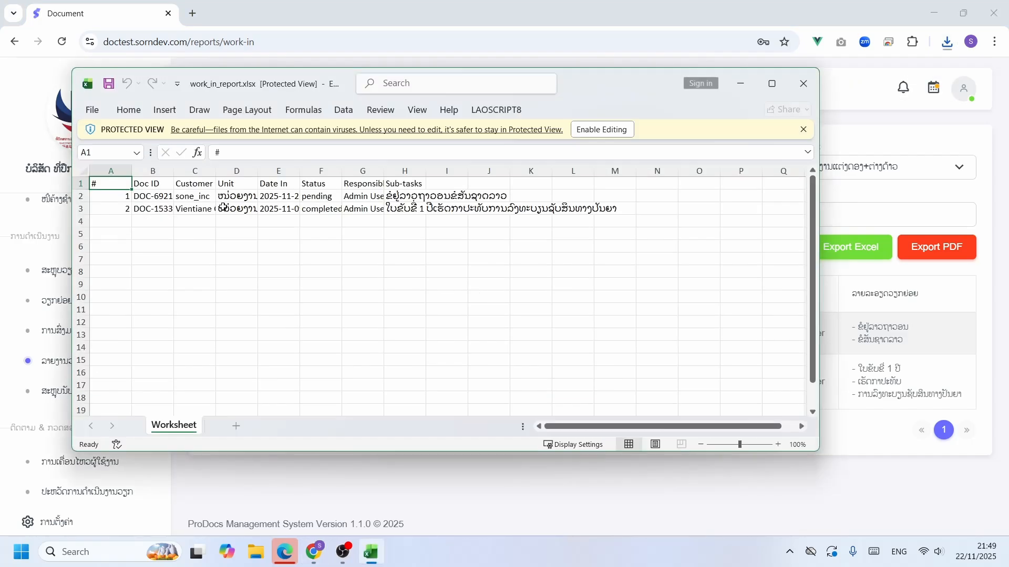
click(803, 83)
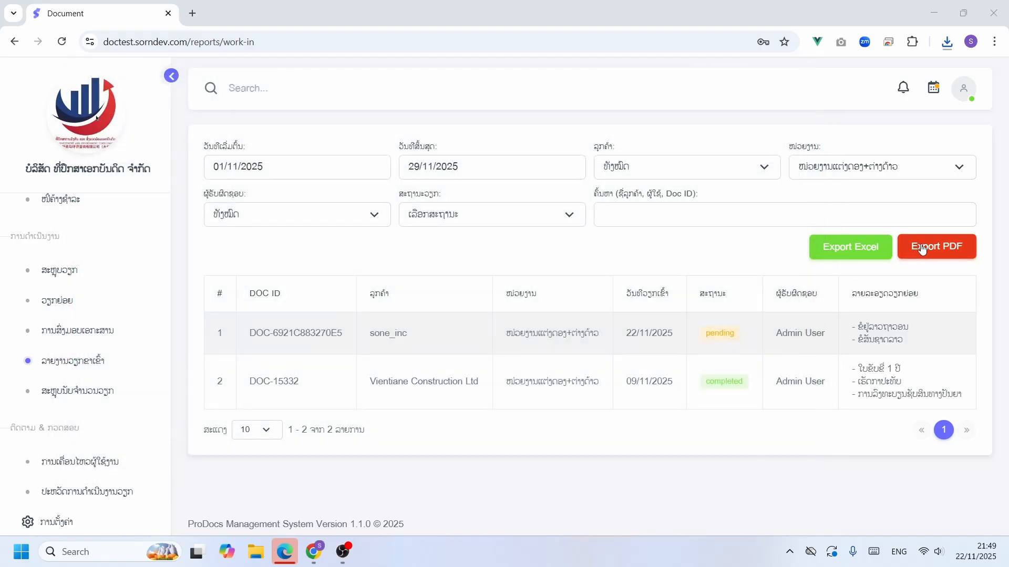
Step: Export the filtered report as work_in_report.pdf in the Downloads folder, view the PDF and close it
click(932, 248)
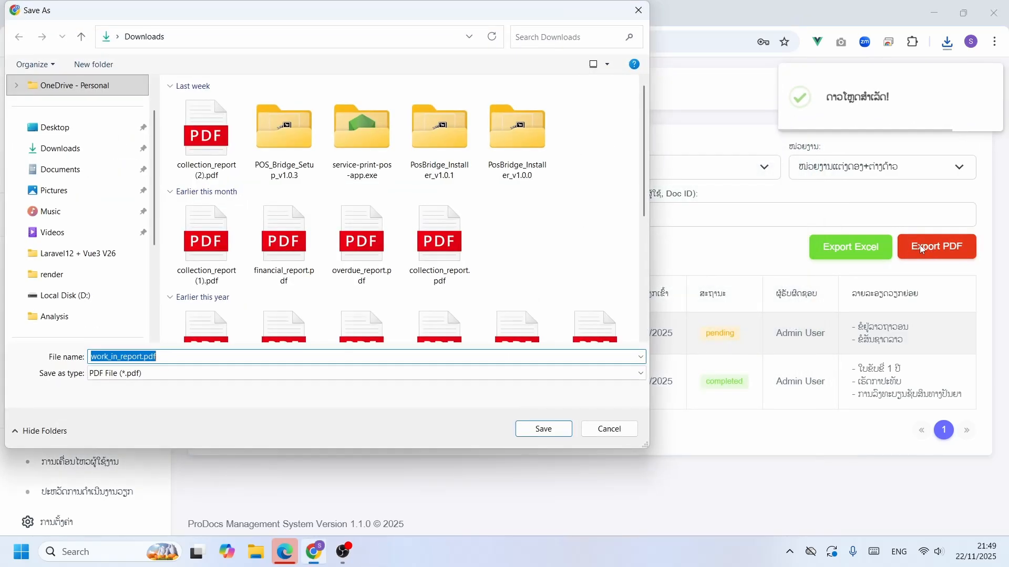
click(544, 429)
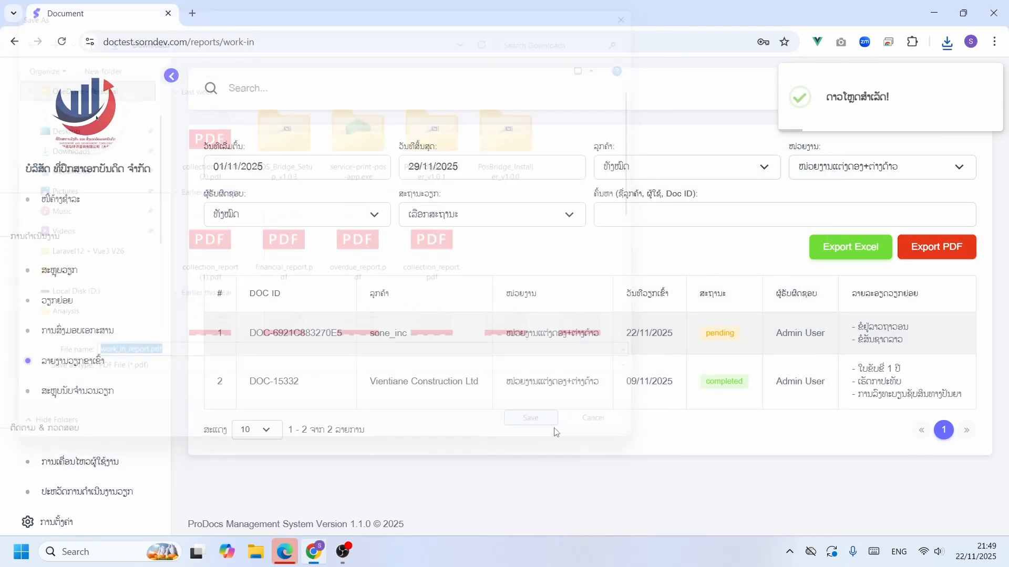
click(948, 44)
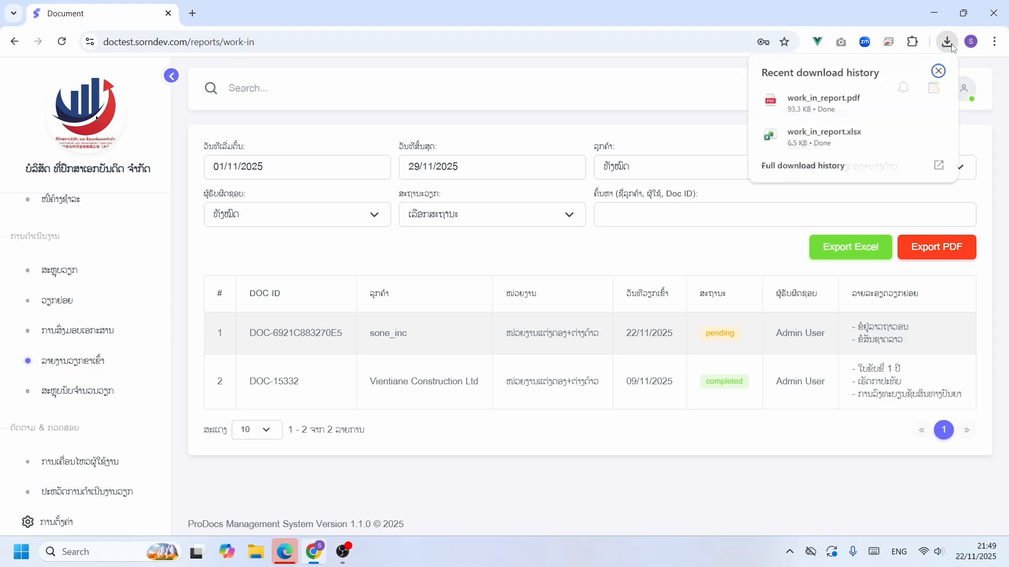
click(811, 99)
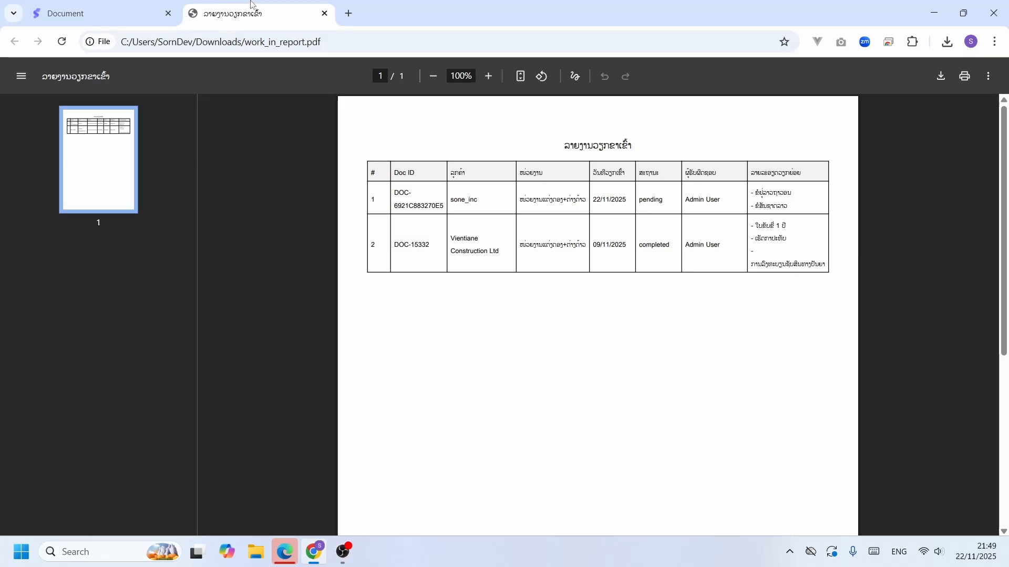
click(324, 13)
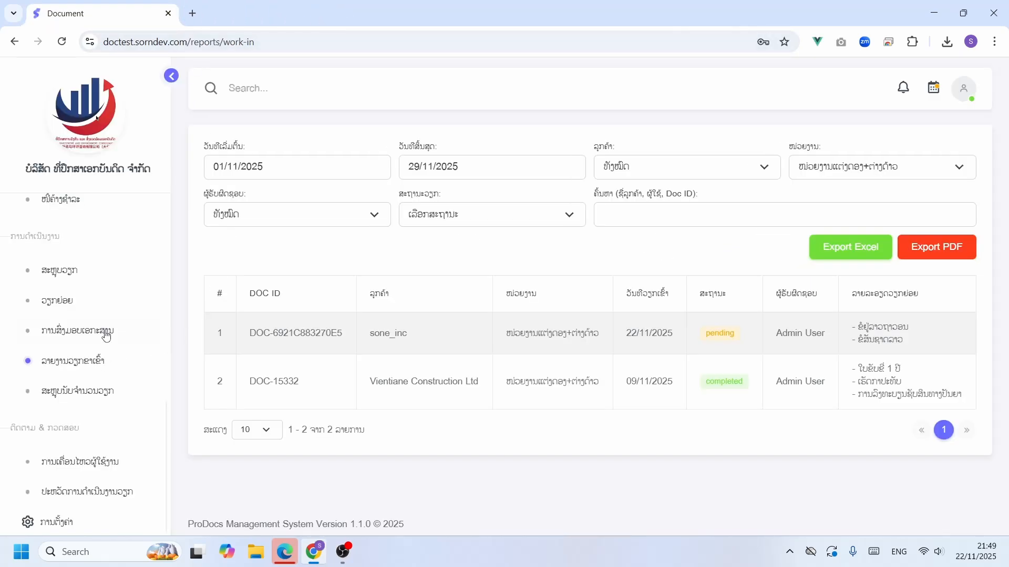
Step: Open the work count summary report (ສະຫຼຸບນັບຈຳນວນວຽກ) and look through its tables for each unit
click(83, 401)
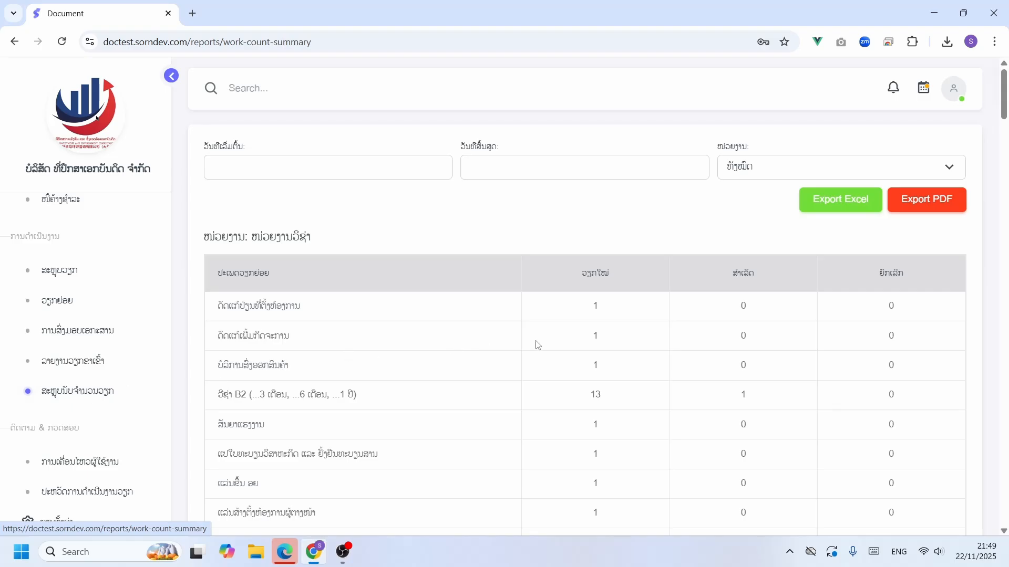
scroll(531, 279, down, 12)
scroll(530, 286, up, 10)
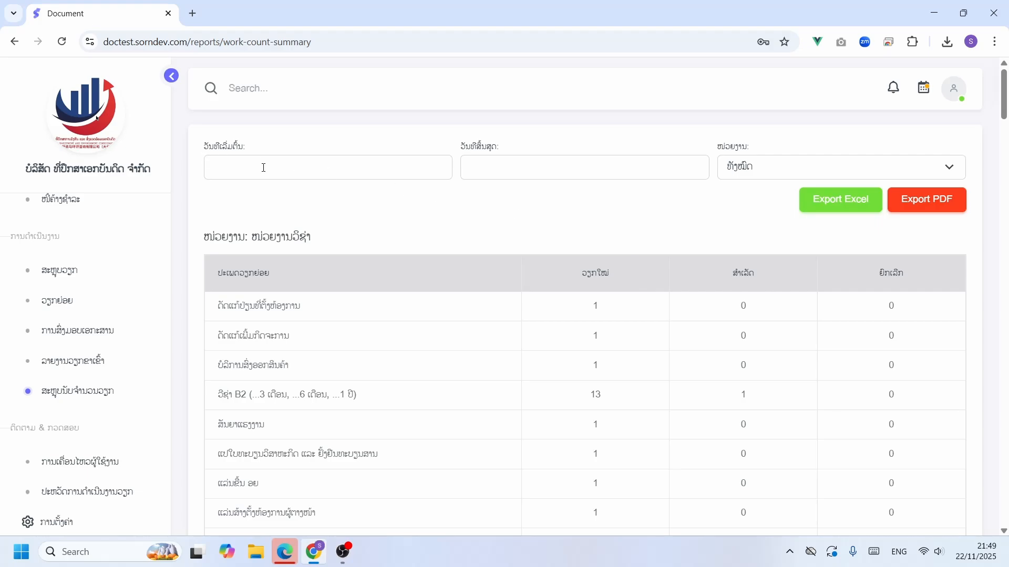
Step: Filter the work count summary to the period from 03/11/2025 to 07/11/2025
click(429, 165)
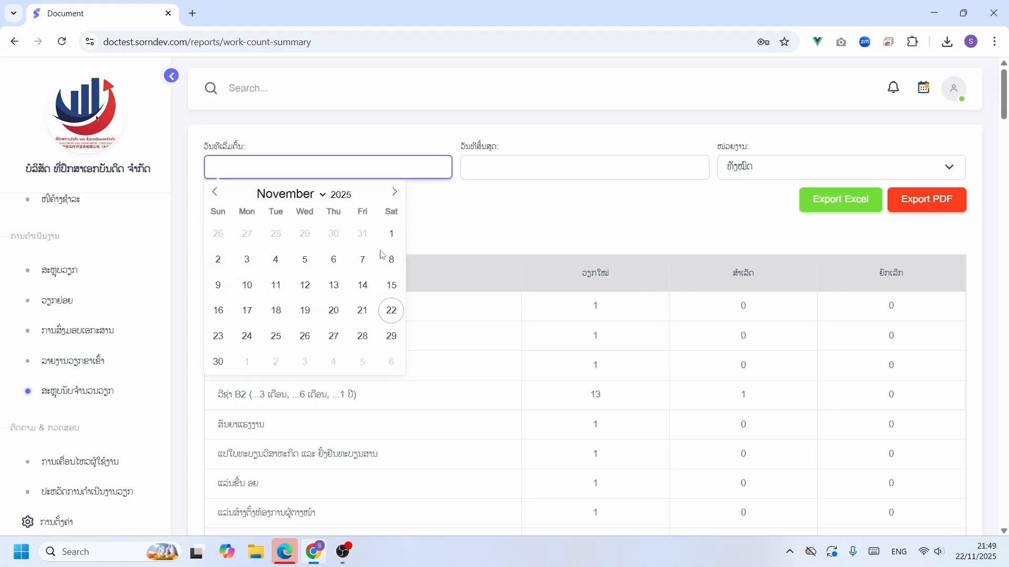
click(246, 259)
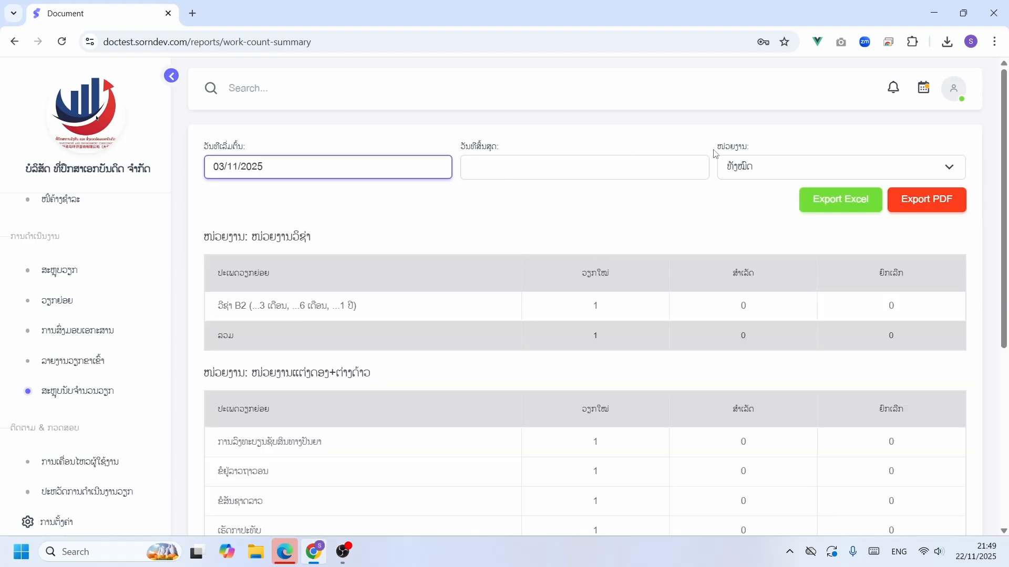
click(622, 168)
click(616, 255)
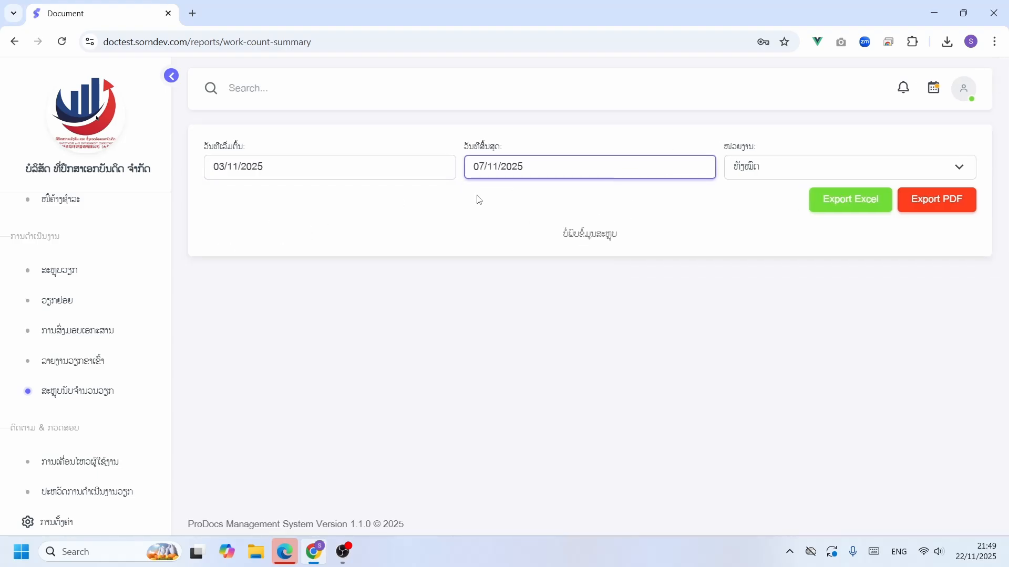
Step: Change the work count summary's end date to 30/11/2025 and its start date to 01/11/2025
click(564, 167)
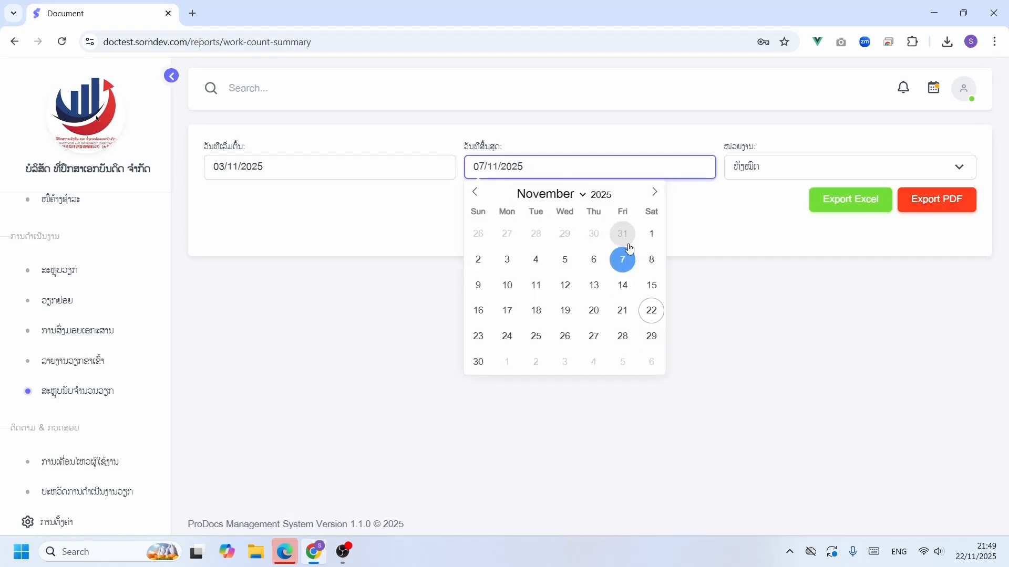
click(482, 365)
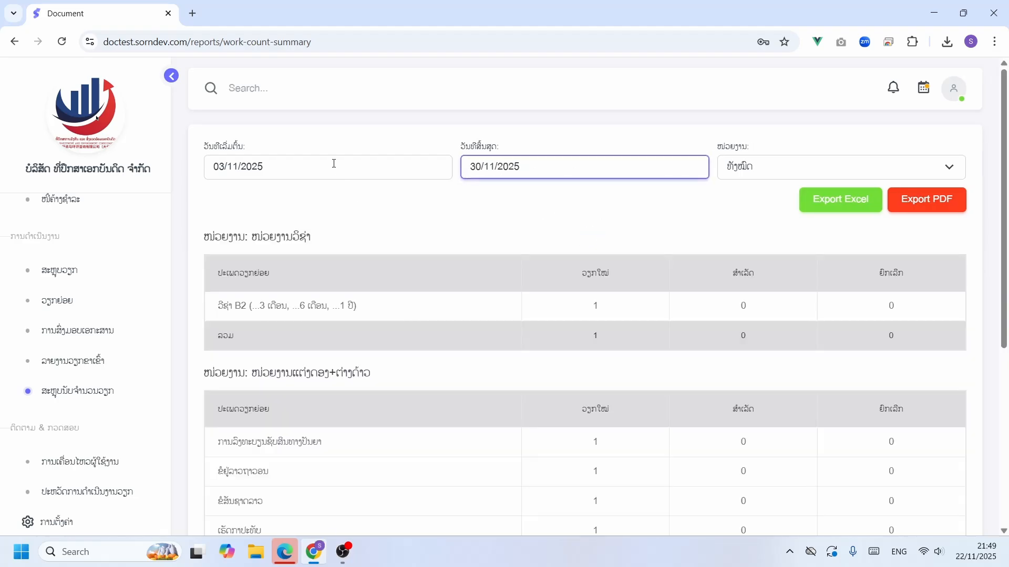
click(335, 167)
click(391, 229)
Step: Review the counts for each unit, then filter the summary to the unit ໜ່ວຍງານແຕ່ງດອງ+ຕ່າງດ້າວ
scroll(562, 320, down, 2)
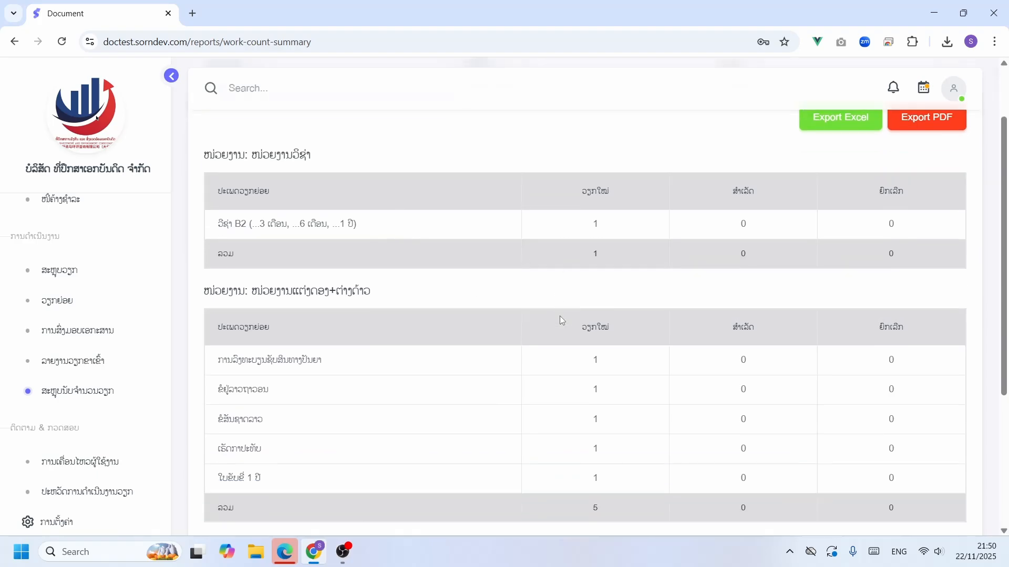
scroll(560, 317, down, 4)
scroll(293, 259, up, 5)
scroll(316, 300, down, 5)
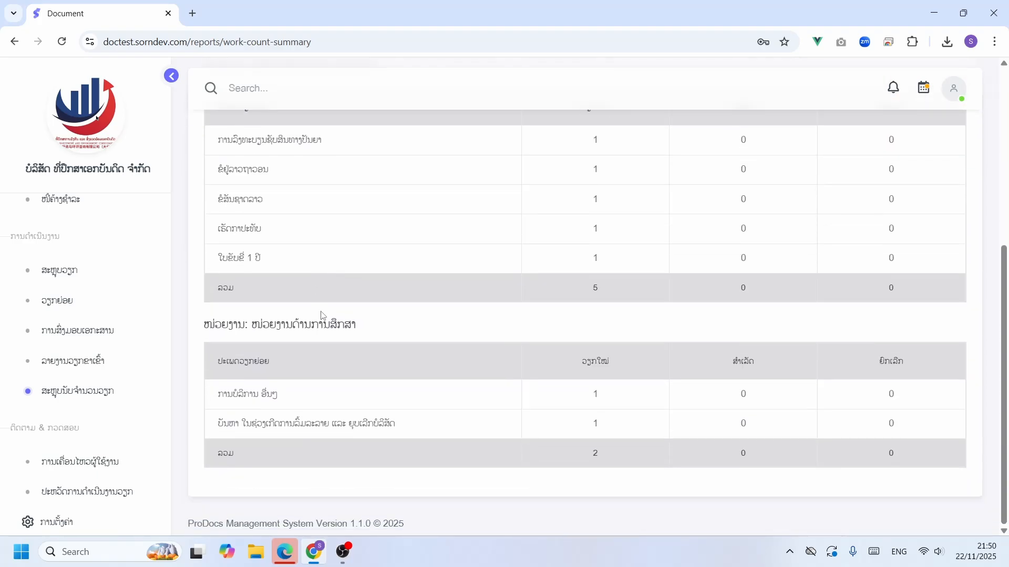
scroll(322, 315, up, 6)
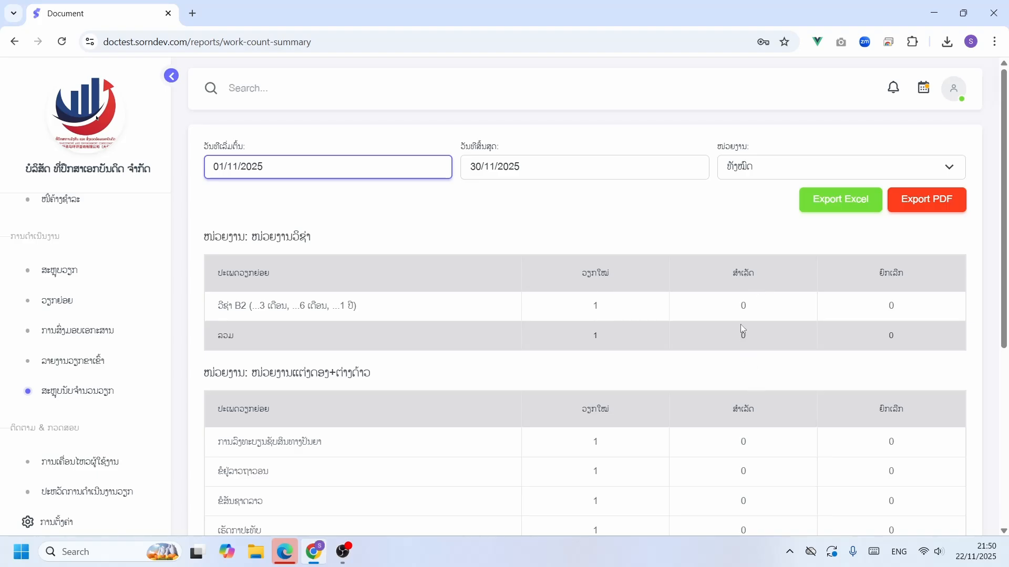
click(752, 174)
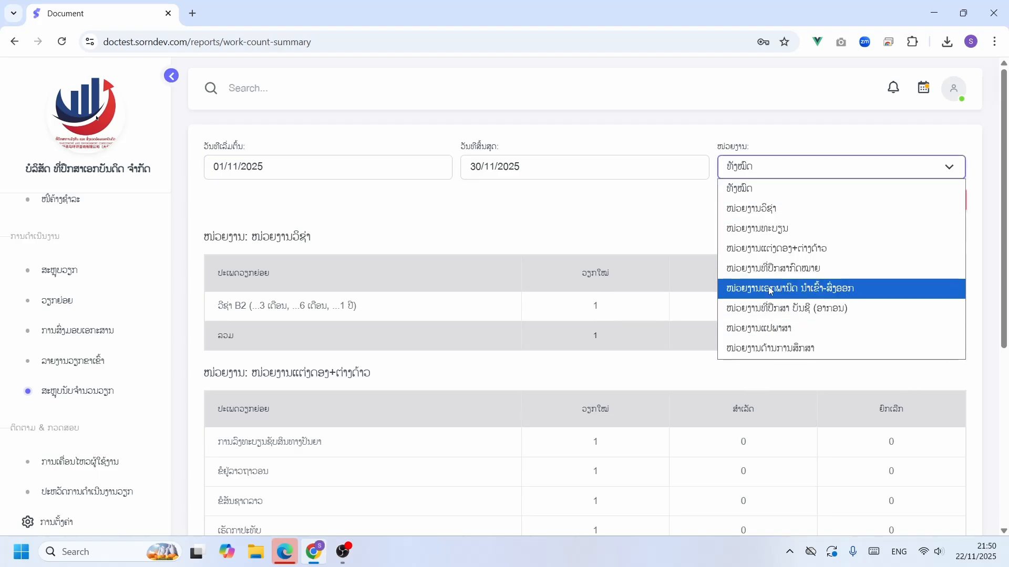
click(766, 250)
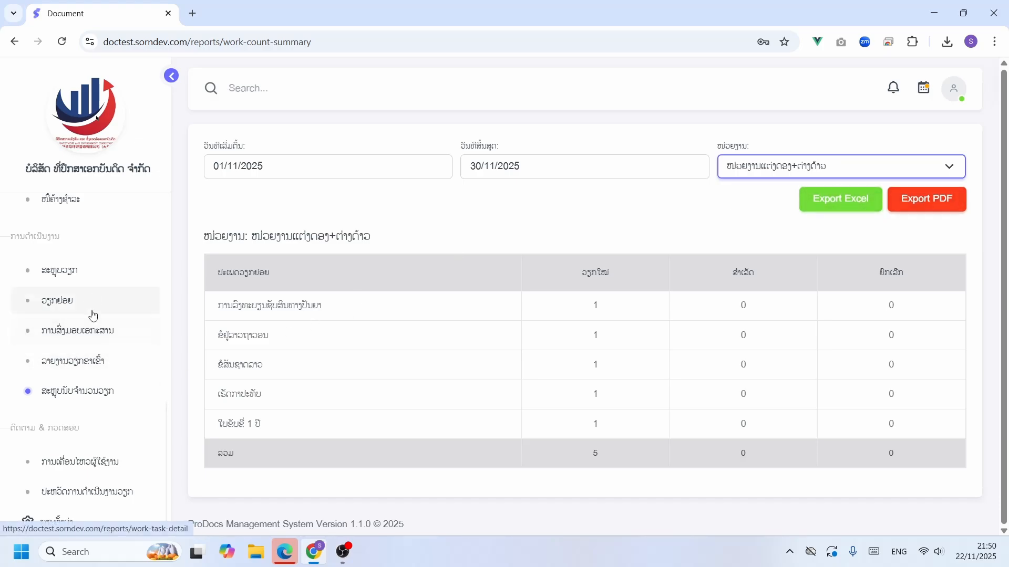
Step: Go to the incoming documents page (ເອກະສານຂາເຂົ້າ) and open the form for adding new work
scroll(100, 363, up, 10)
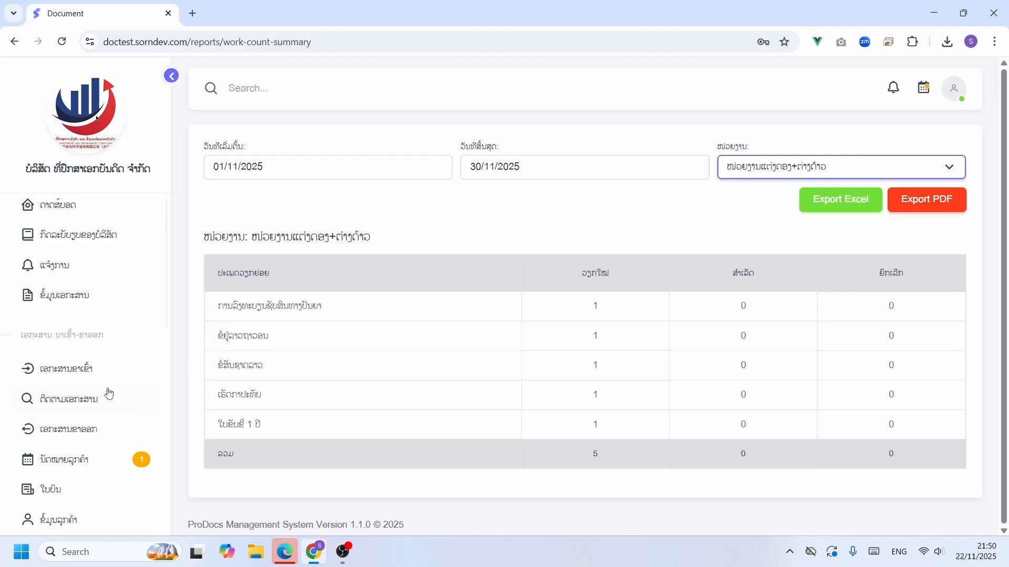
click(75, 367)
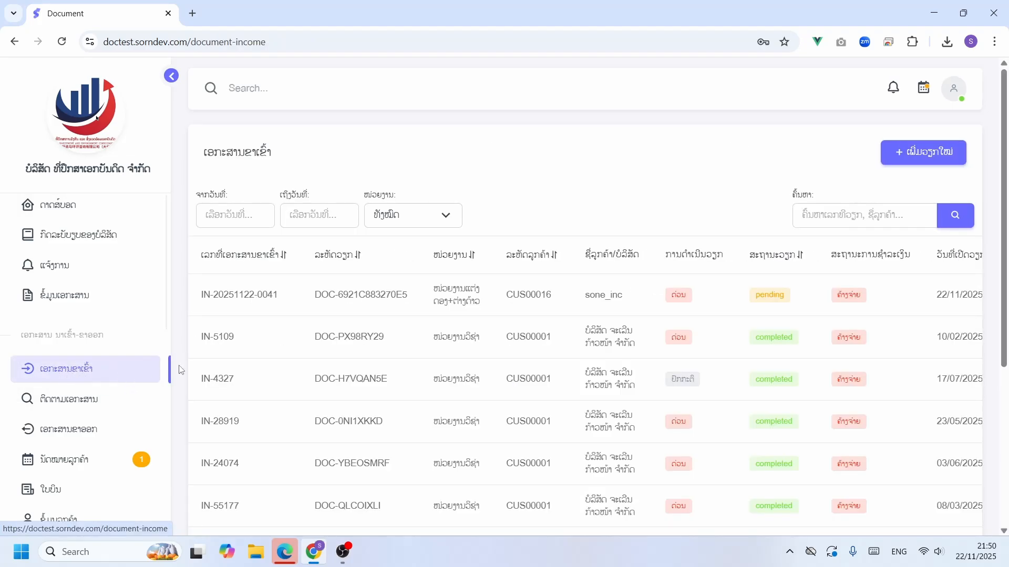
click(927, 151)
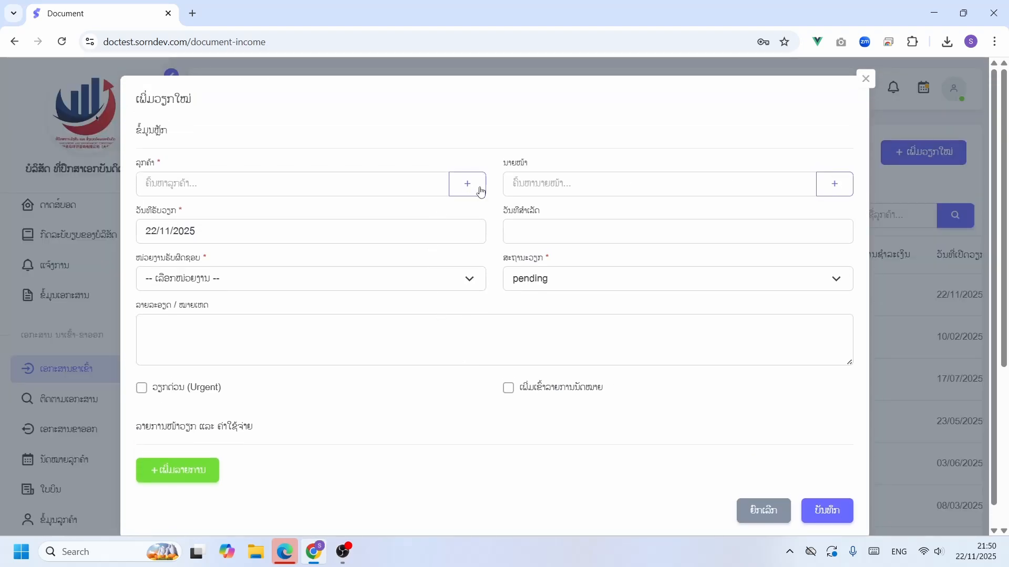
Step: Browse the list of customers in the new work form and close it without choosing one
click(181, 177)
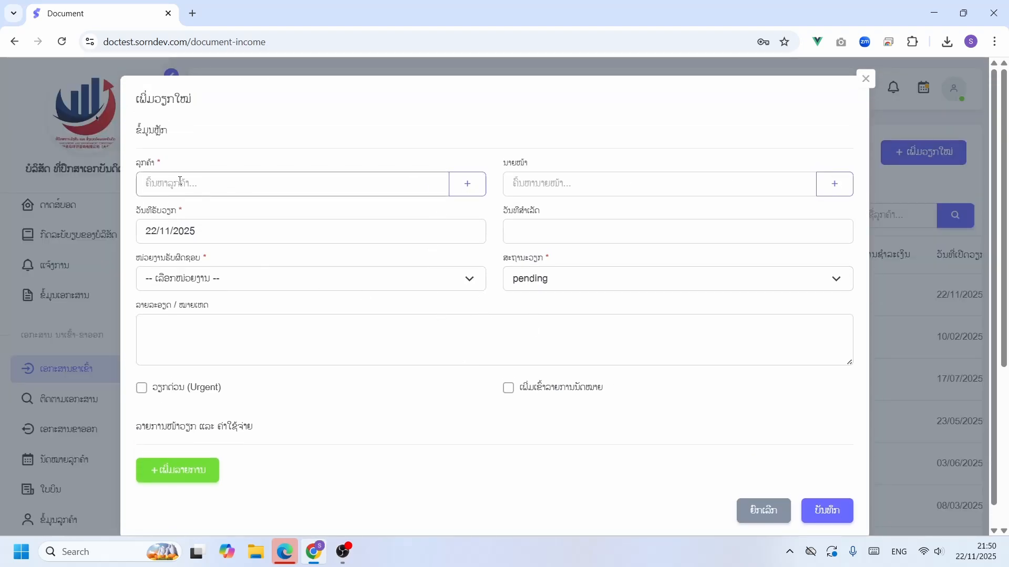
click(180, 181)
scroll(275, 263, down, 5)
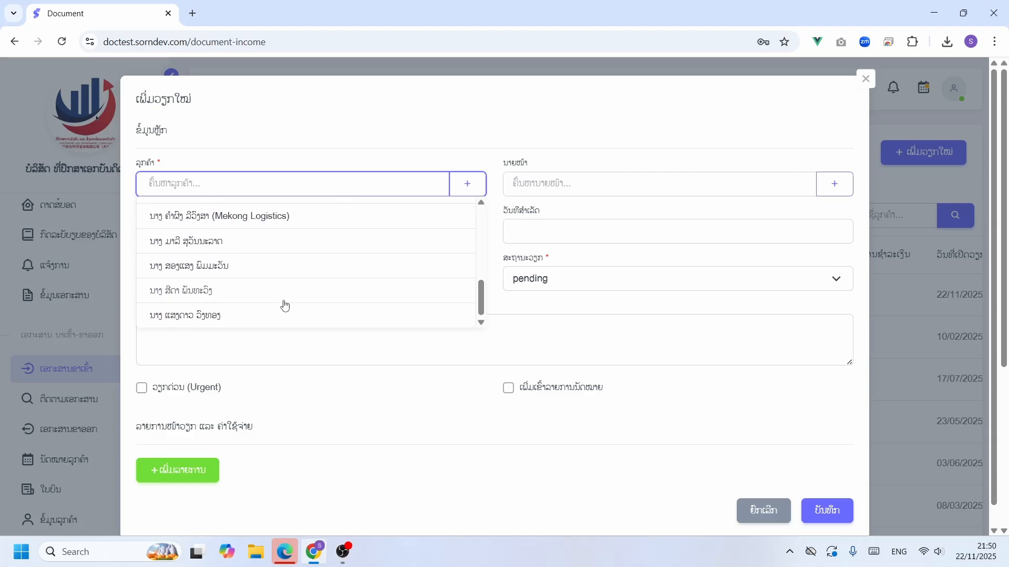
scroll(284, 305, up, 5)
click(309, 151)
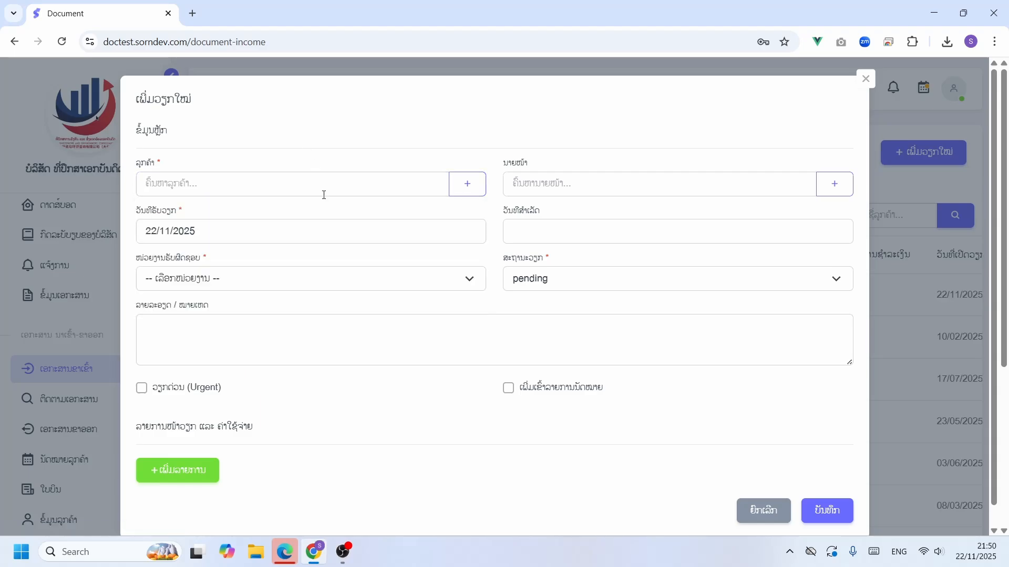
Step: Open the new customer form, set the company name to ບໍລິສັດ AB, and enter the customer's first and last names
click(470, 185)
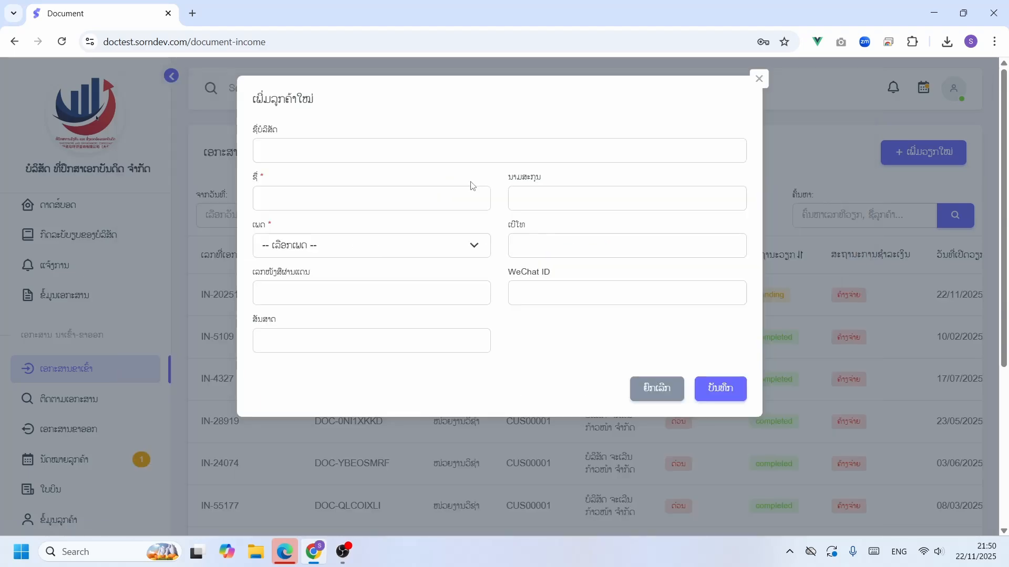
click(330, 151)
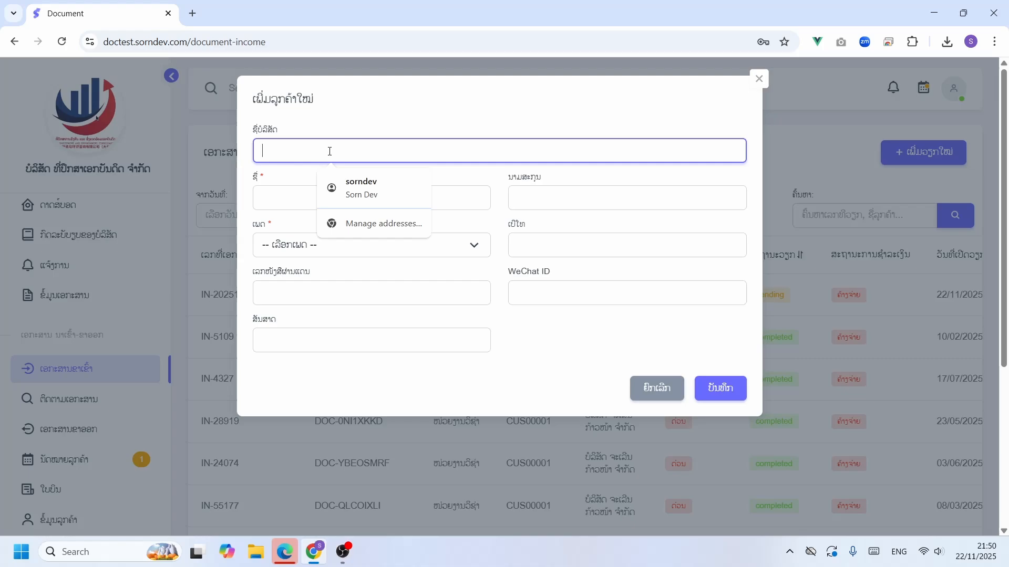
key(super+space)
key(super+space)
text(ບໍລ)
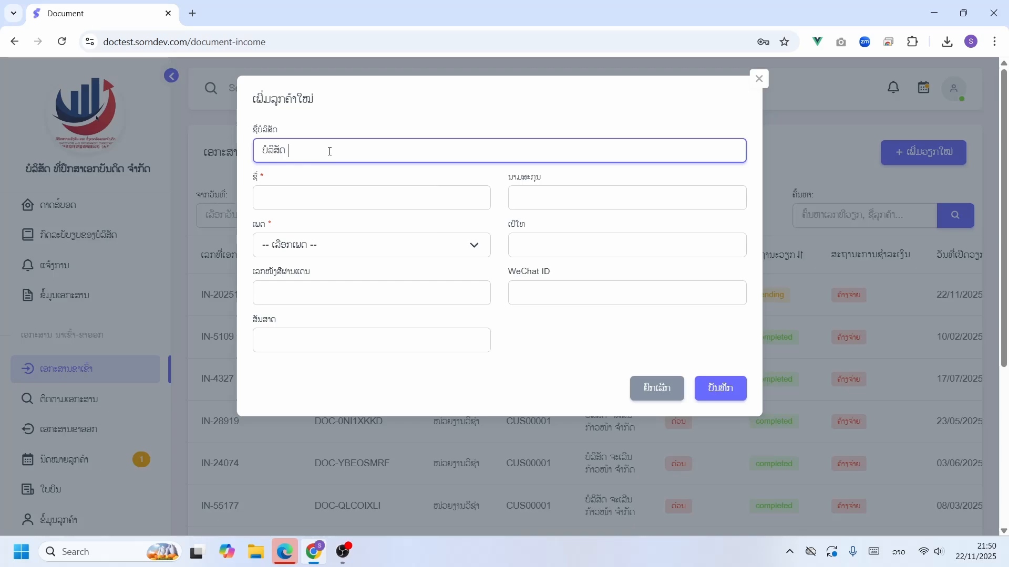
click(326, 199)
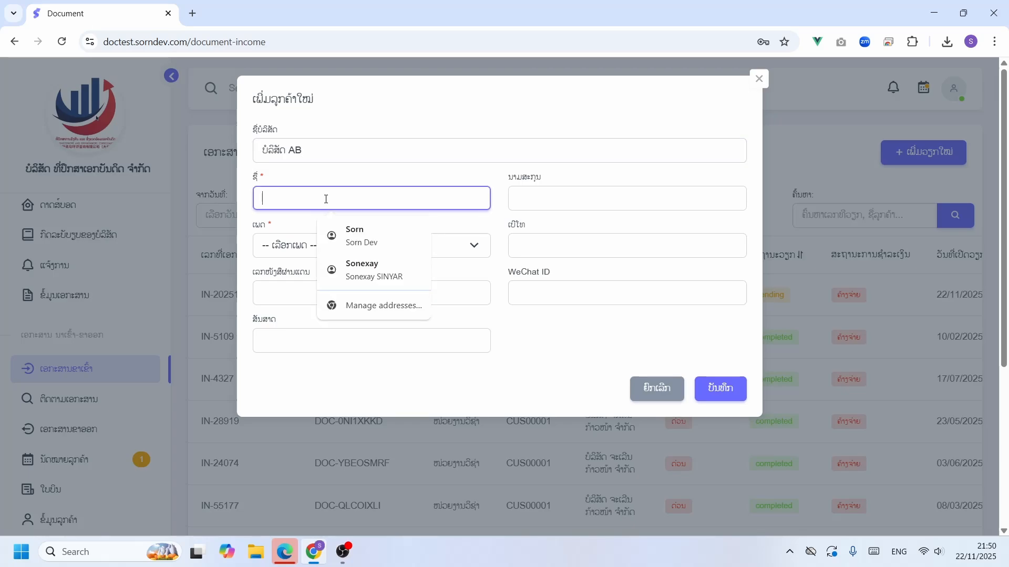
text(sone)
click(539, 189)
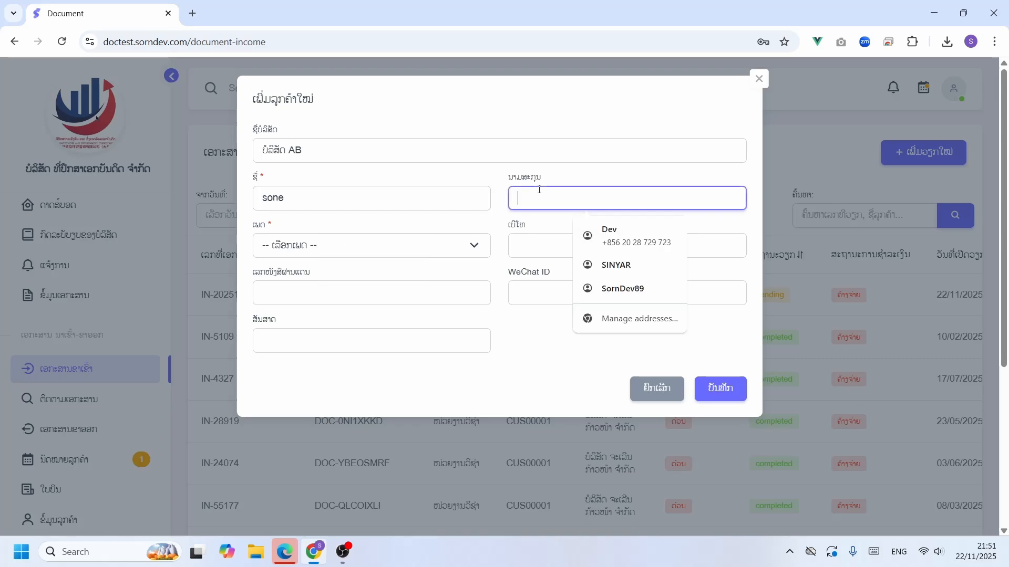
text(so)
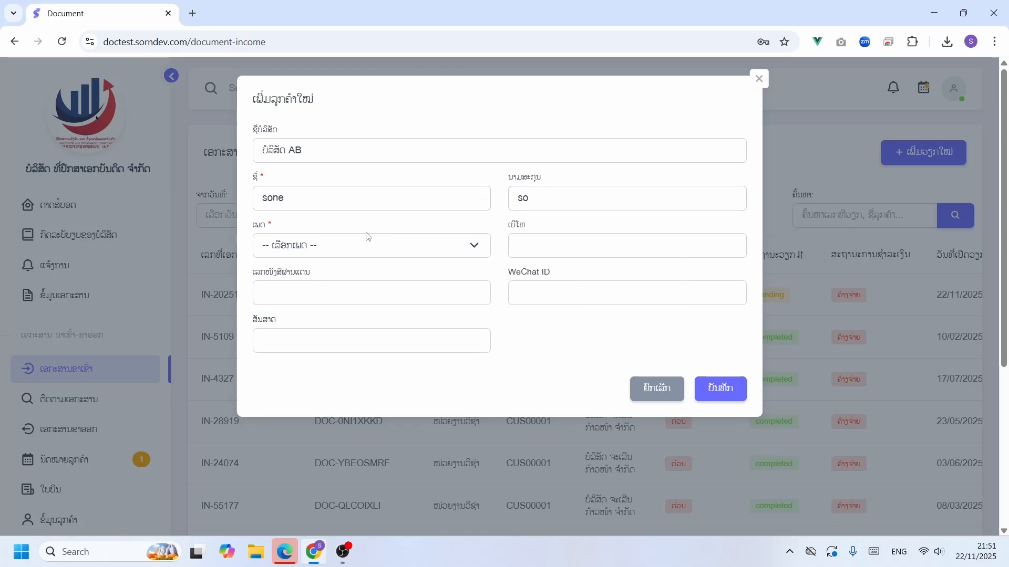
Step: Set the new customer's gender to ຊາຍ and enter the customer's phone number
click(367, 241)
click(354, 282)
click(545, 245)
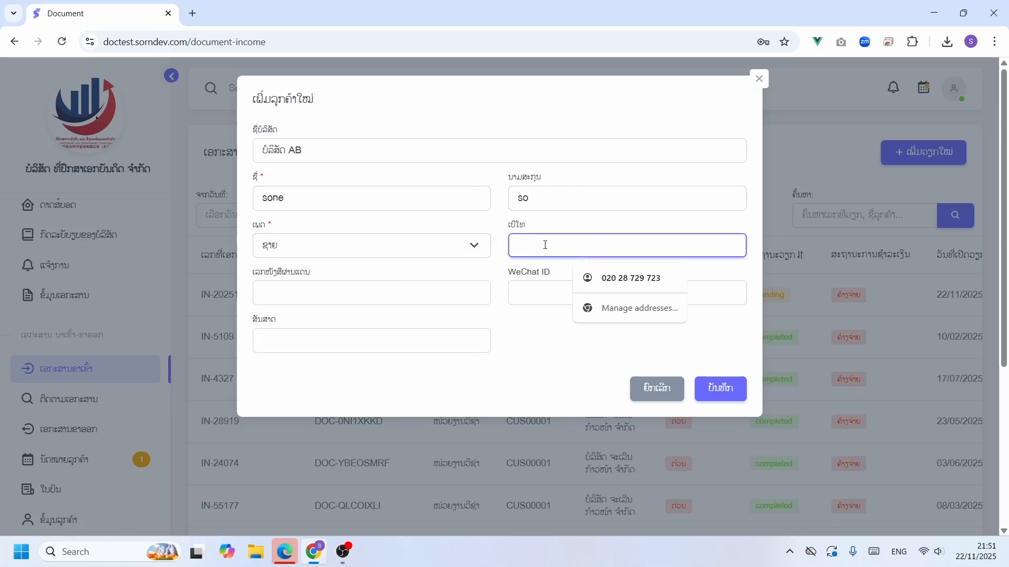
text(020556565)
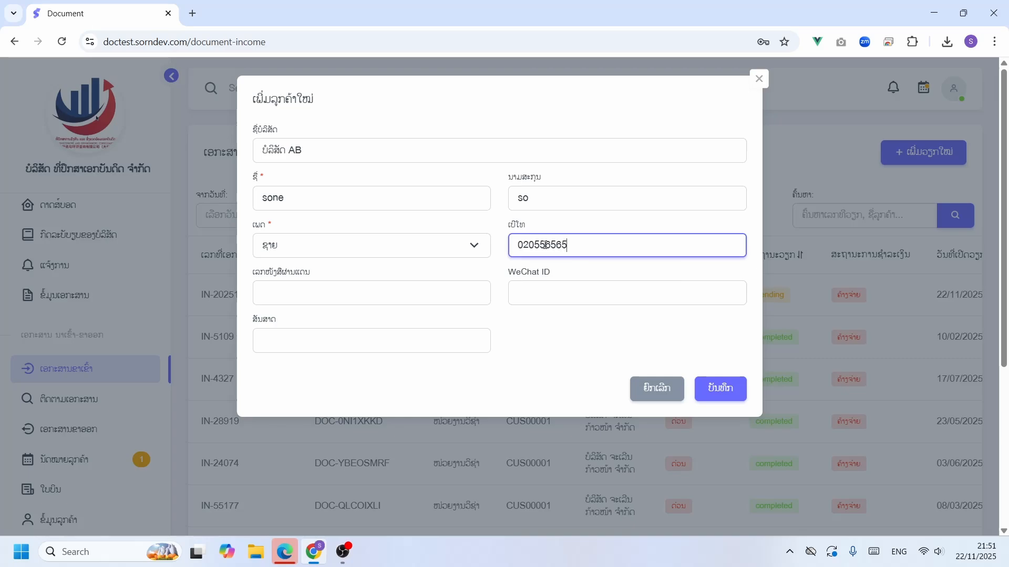
Step: Enter the customer's passport number, WeChat ID and nationality, and save the new customer
click(404, 291)
text(PO4545)
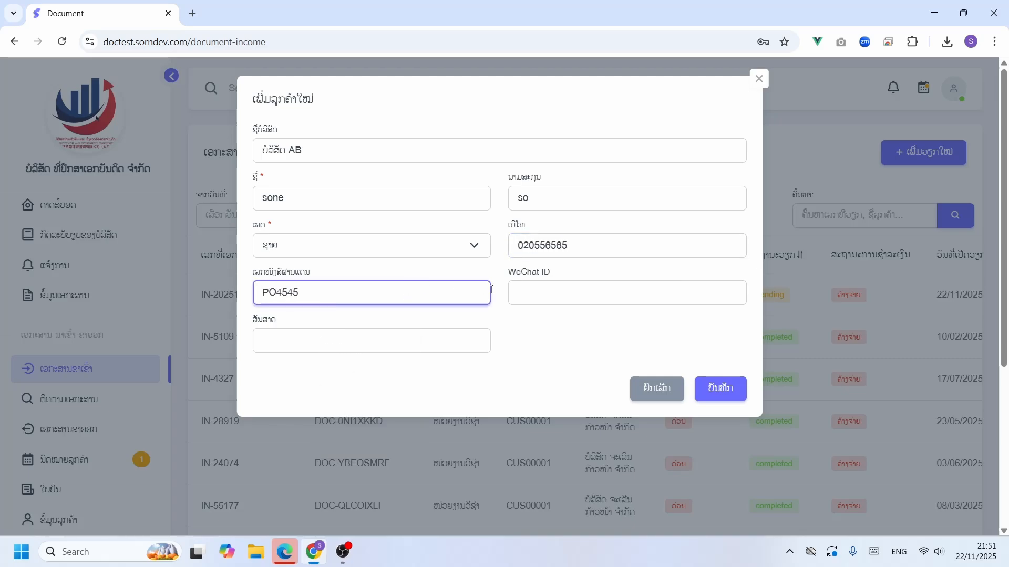
click(557, 302)
text(Webbb)
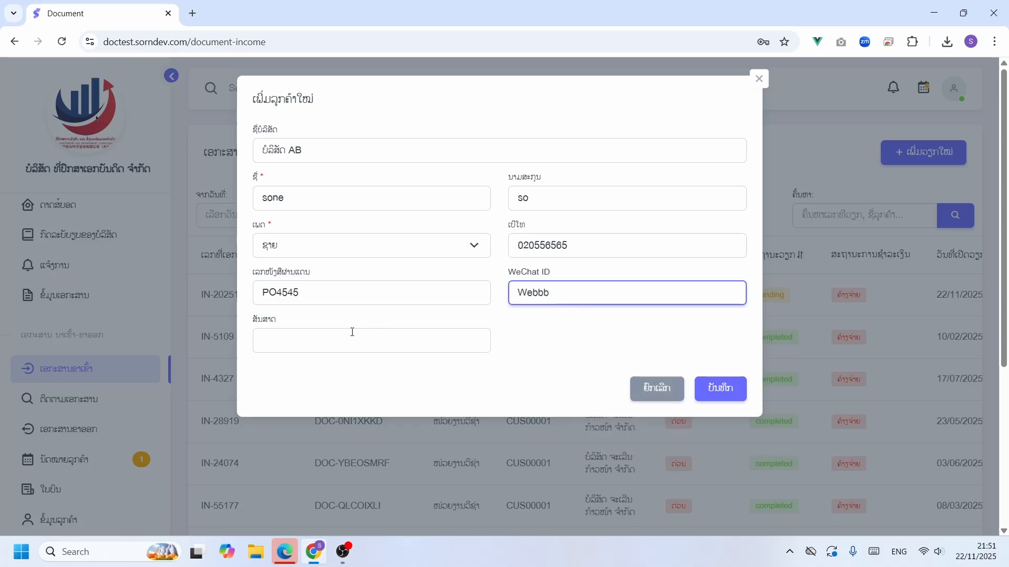
click(352, 332)
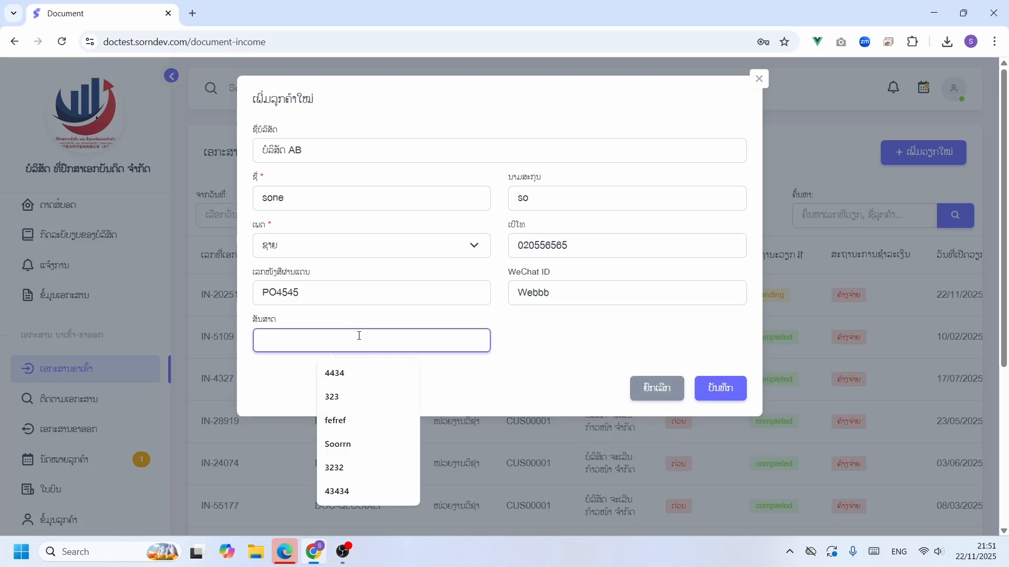
text(l)
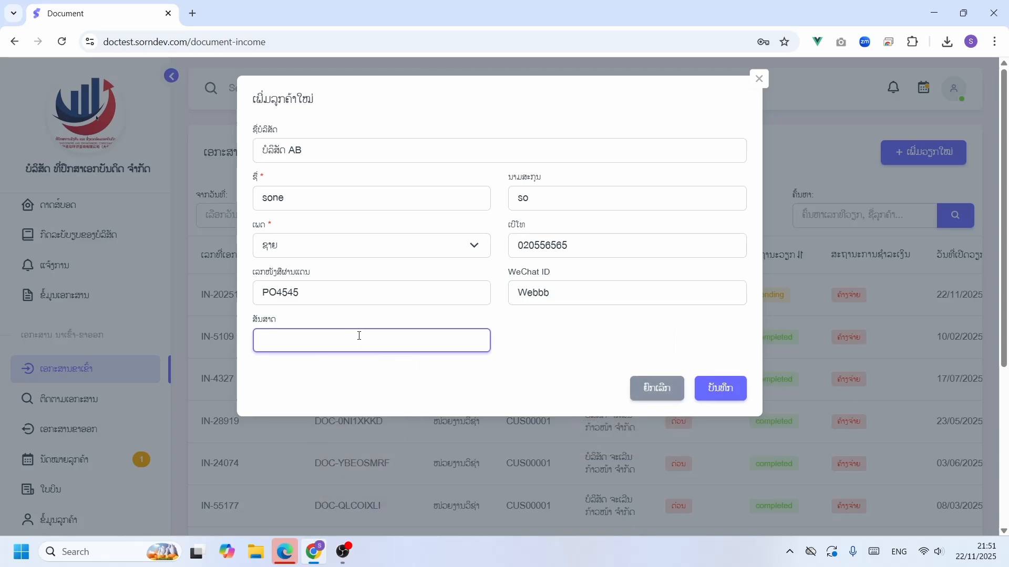
key(super+space)
key(super+space)
click(728, 387)
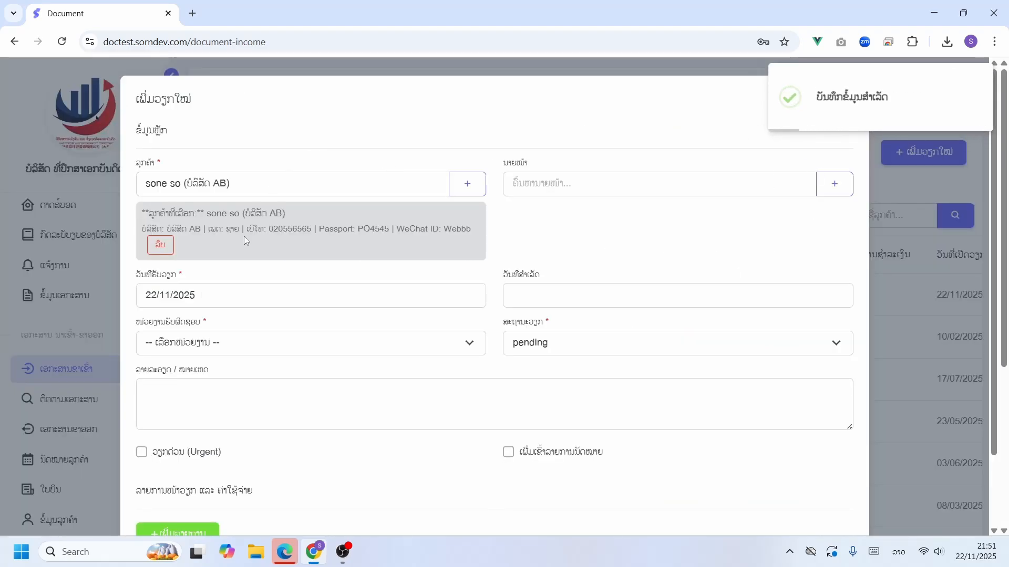
Step: Browse the existing agents (ນາຍໜ້າ), then start a new agent record and enter the agent's first and last names
click(508, 178)
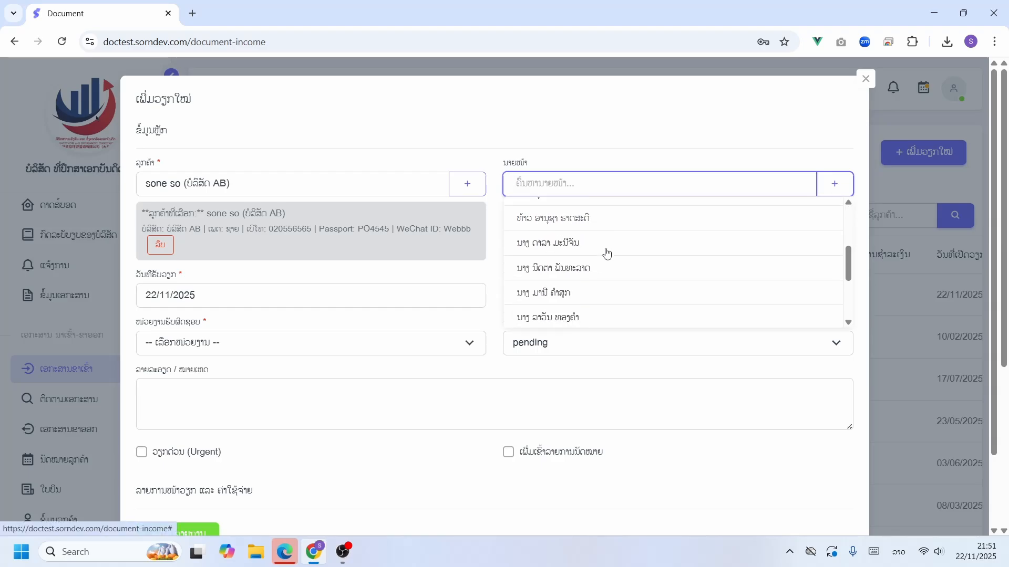
scroll(607, 254, up, 5)
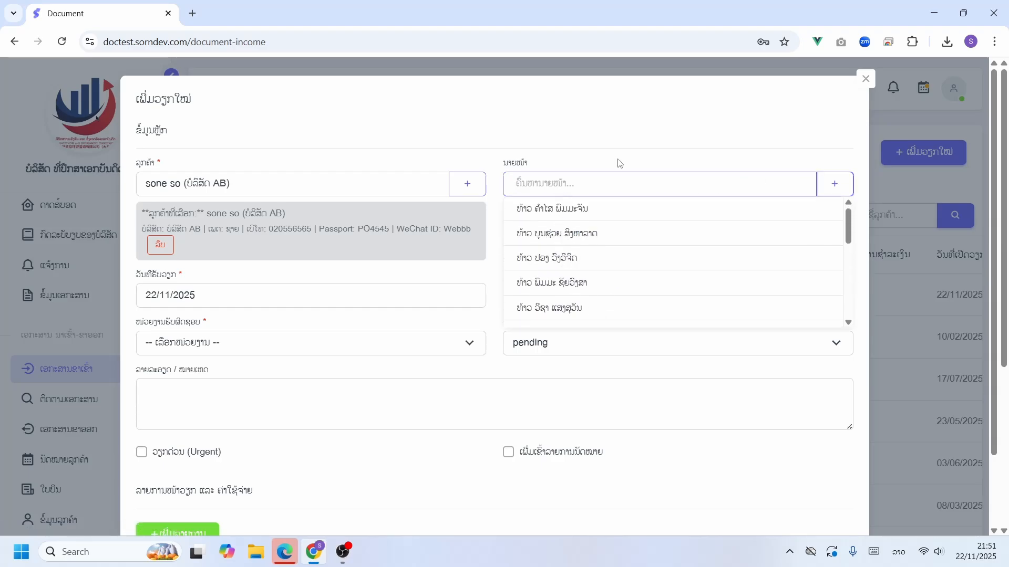
click(831, 186)
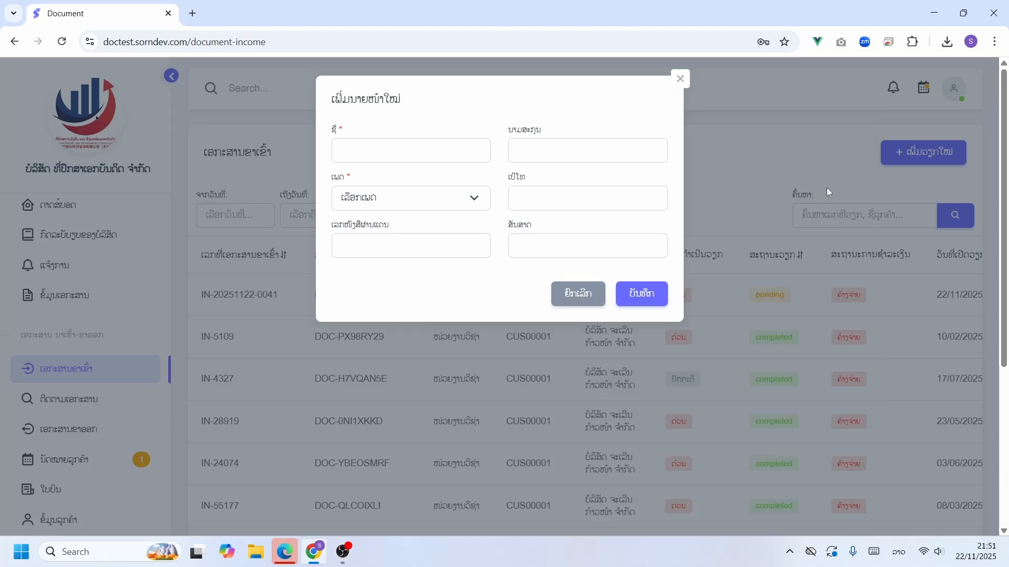
click(399, 156)
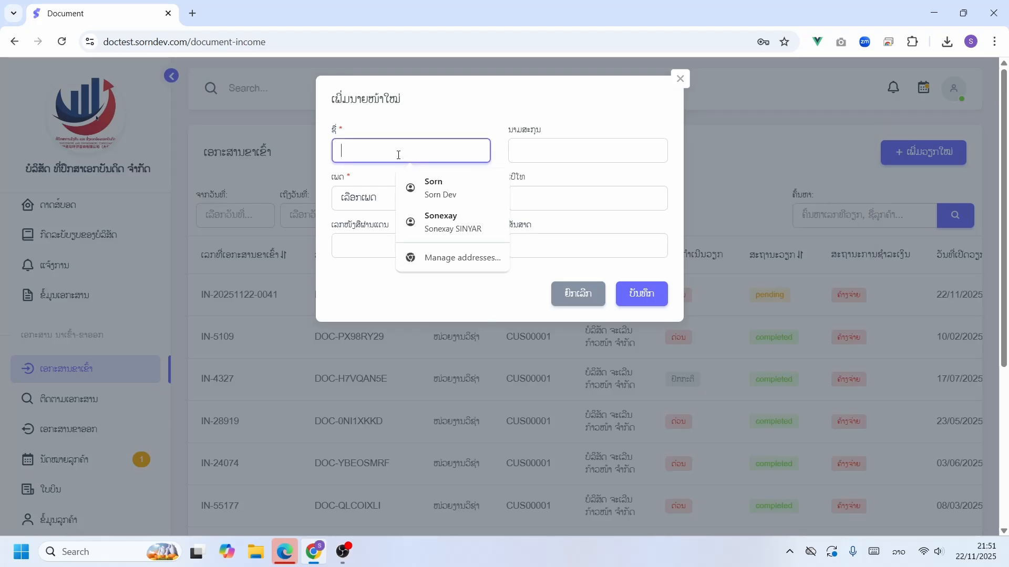
text(ບ)
key(BackSpace)
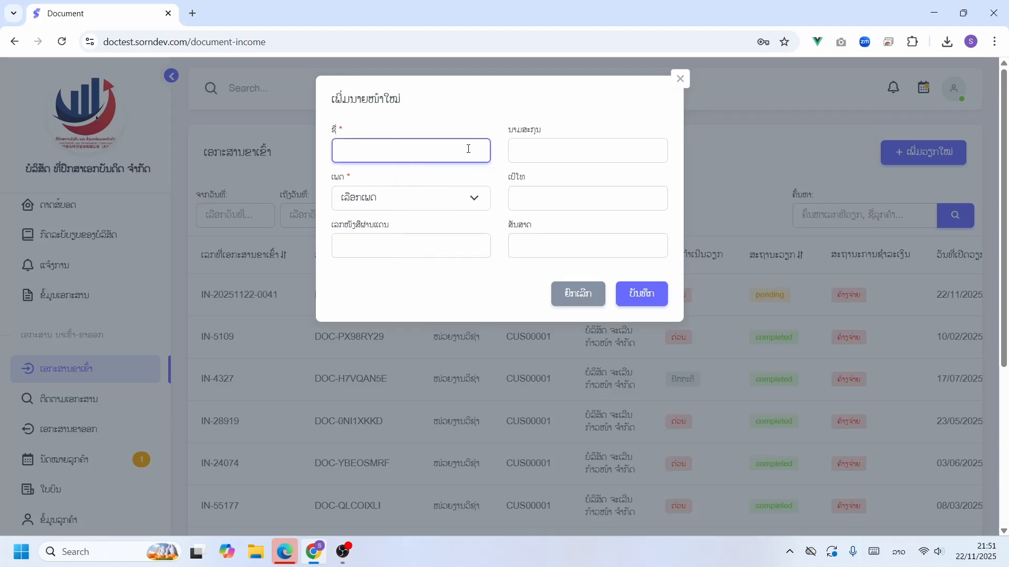
key(super)
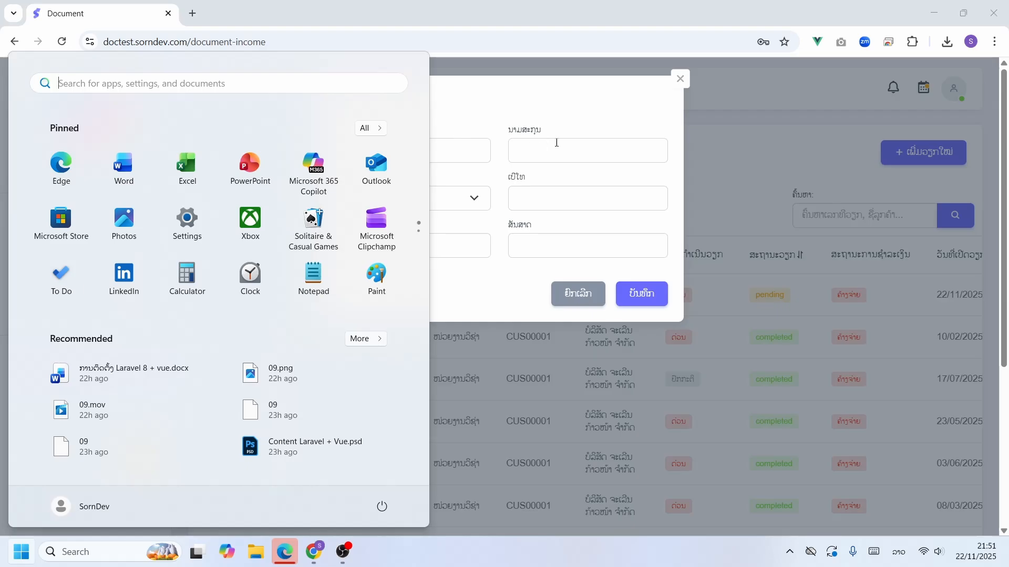
click(434, 149)
text(ຊ)
key(BackSpace)
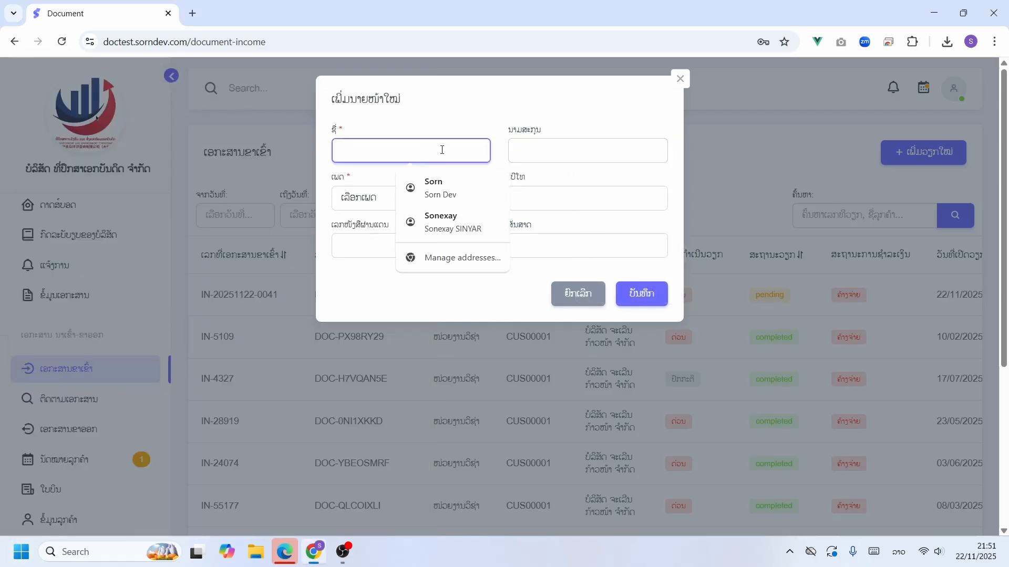
key(super+space)
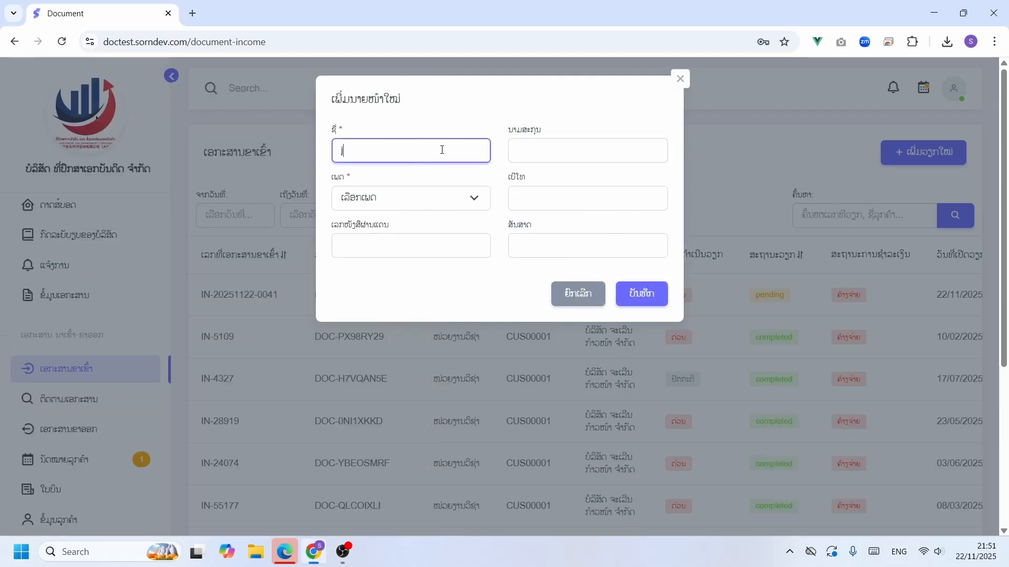
click(540, 141)
text(jo)
Step: Set the agent's gender to ຊາຍ, enter the phone and passport numbers and the nationality lao, and save the agent
click(444, 203)
click(427, 237)
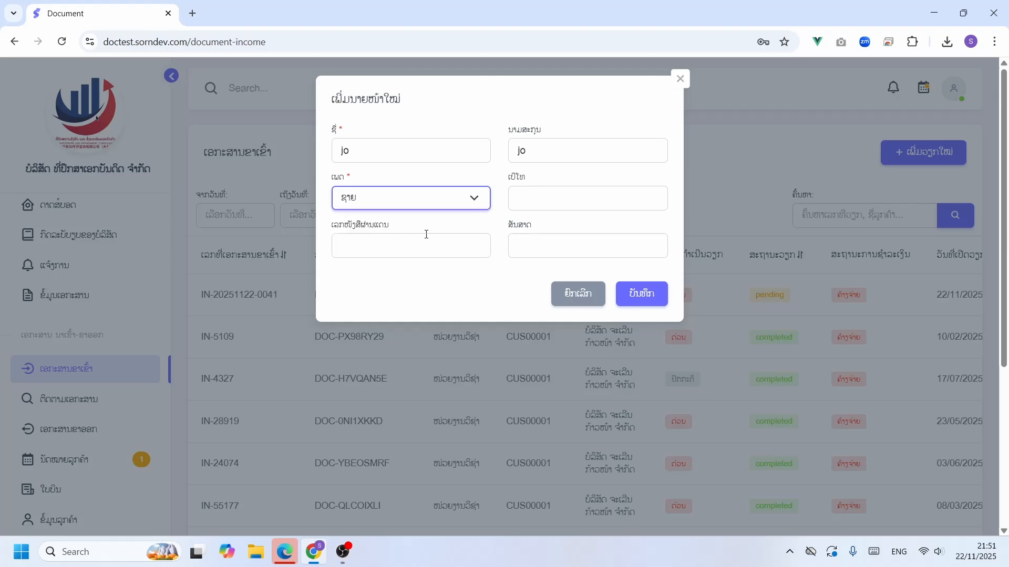
click(533, 200)
text(0205555)
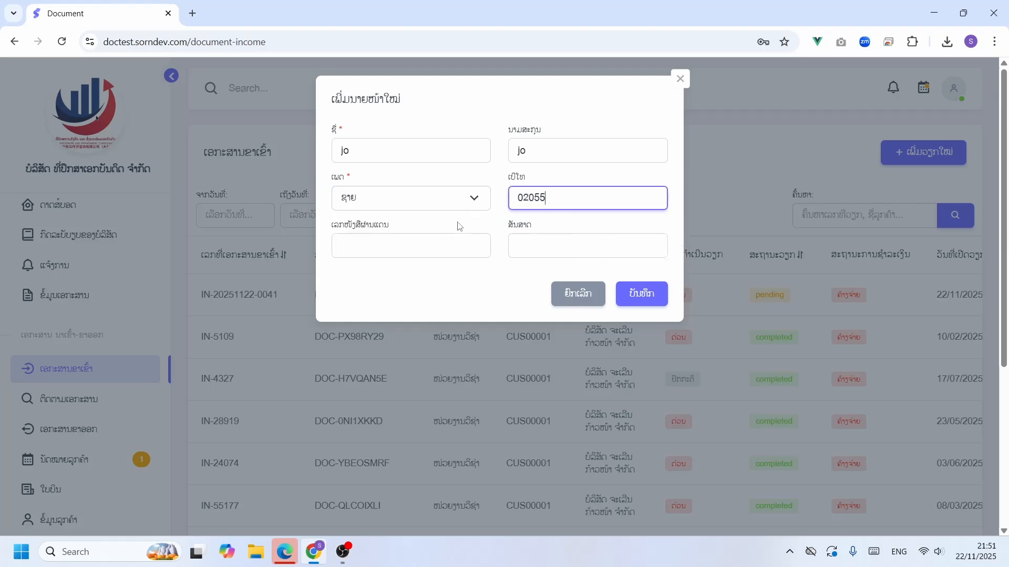
click(403, 241)
click(410, 278)
click(545, 243)
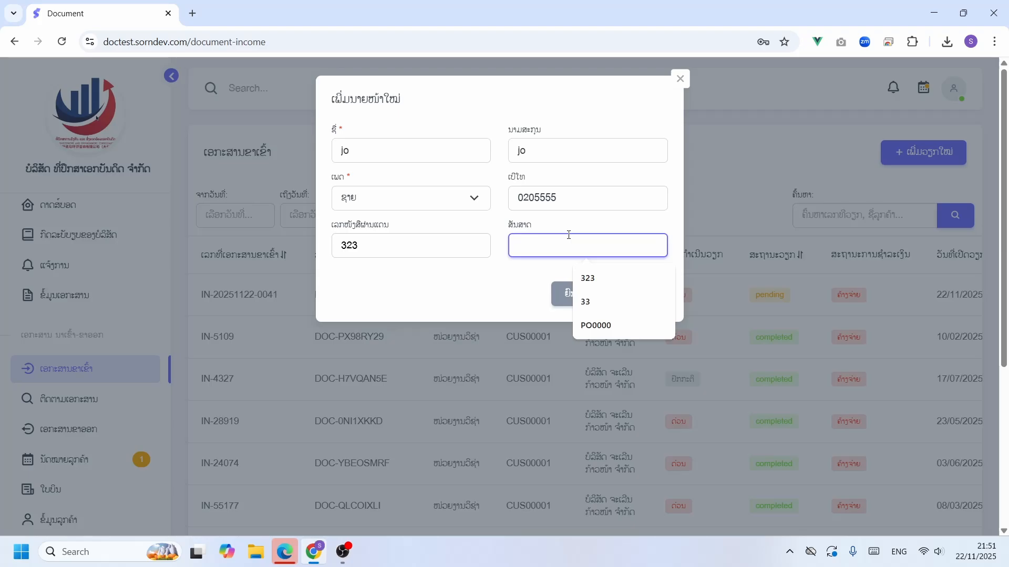
text(lao)
click(640, 295)
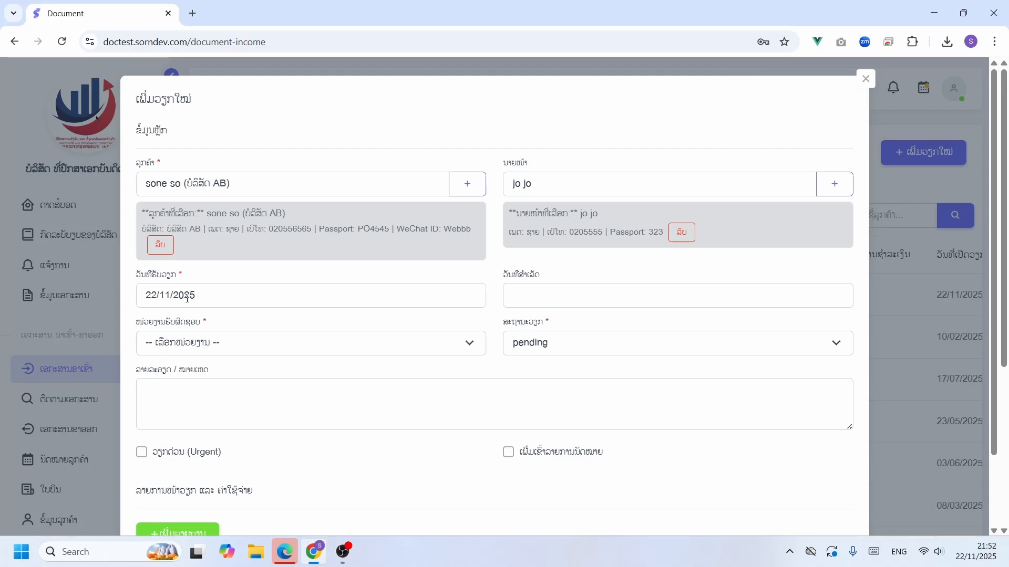
Step: Leave the completion date empty and set the responsible unit to ໜ່ວຍງານທີ່ປຶກສາ ບັນຊີ (ອາກອນ)
click(592, 297)
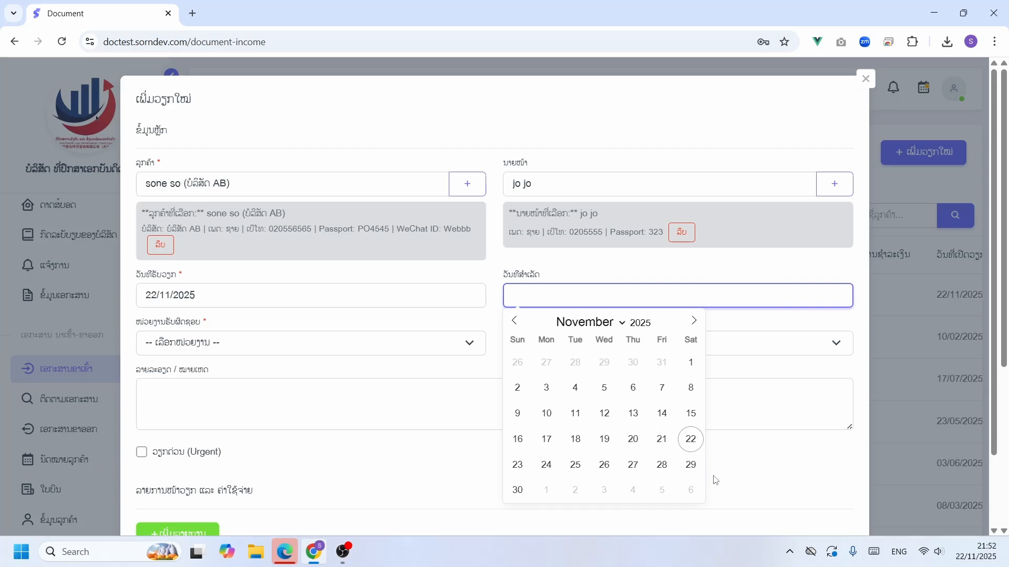
click(577, 274)
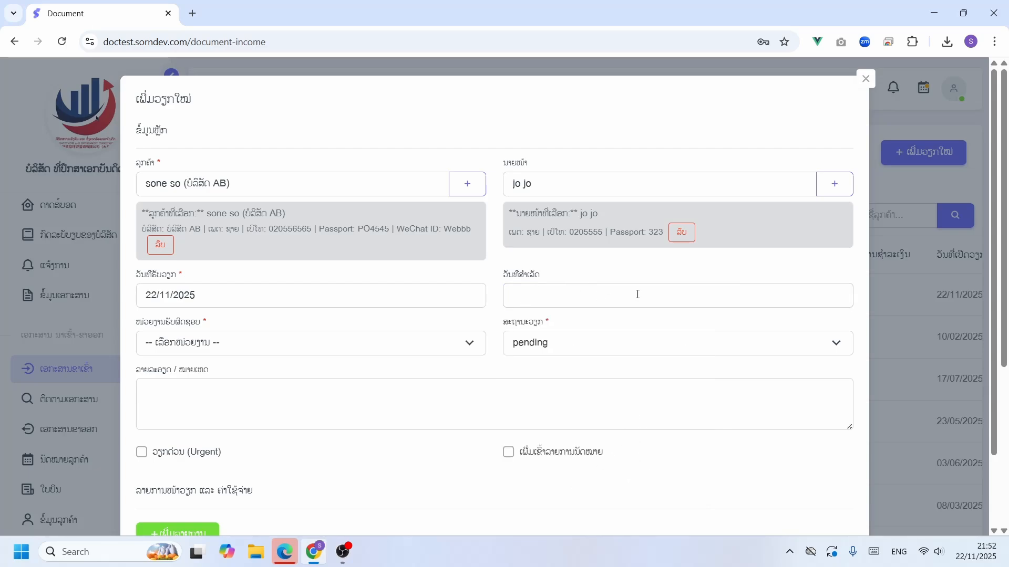
scroll(292, 349, down, 2)
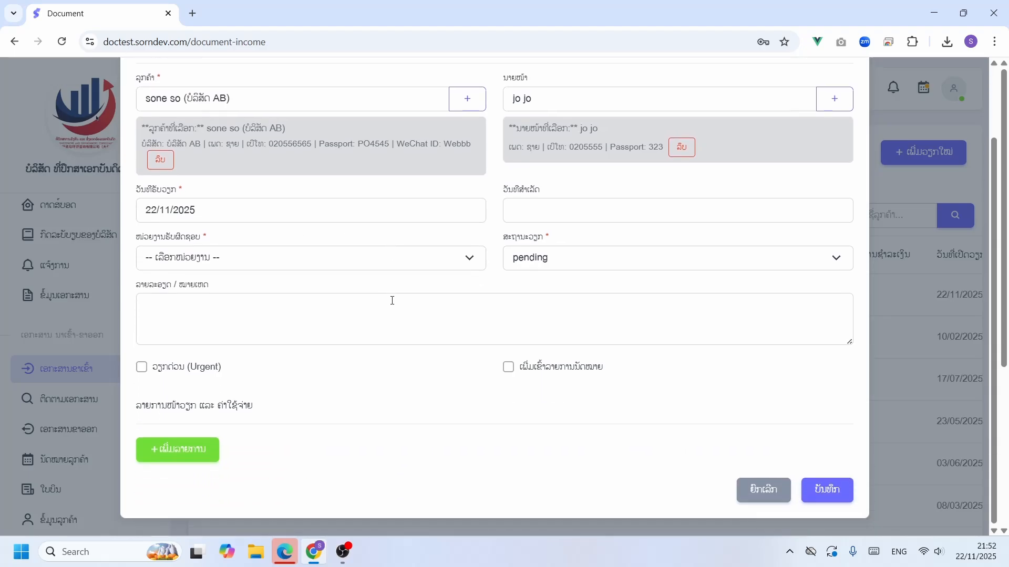
click(316, 266)
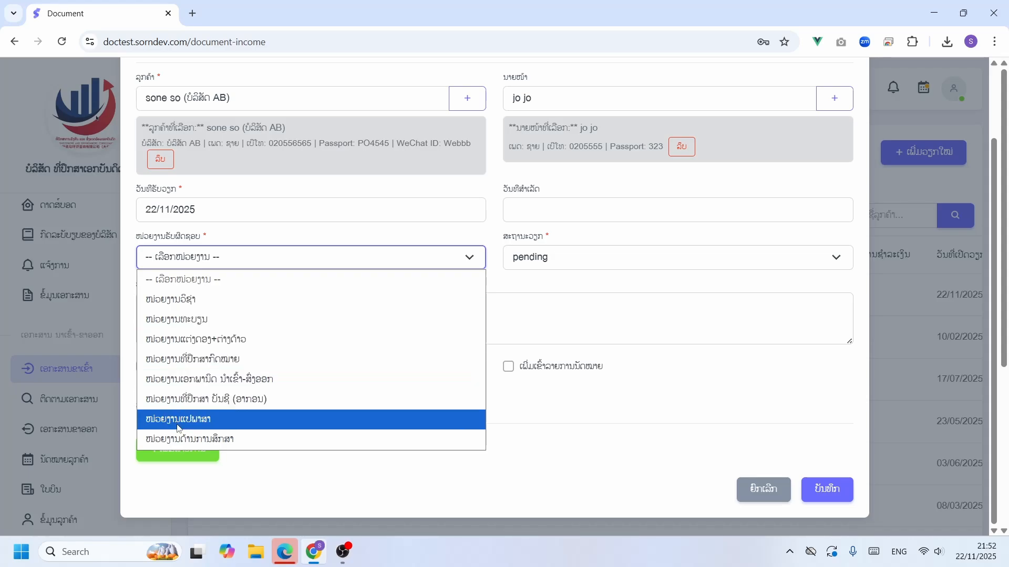
click(235, 402)
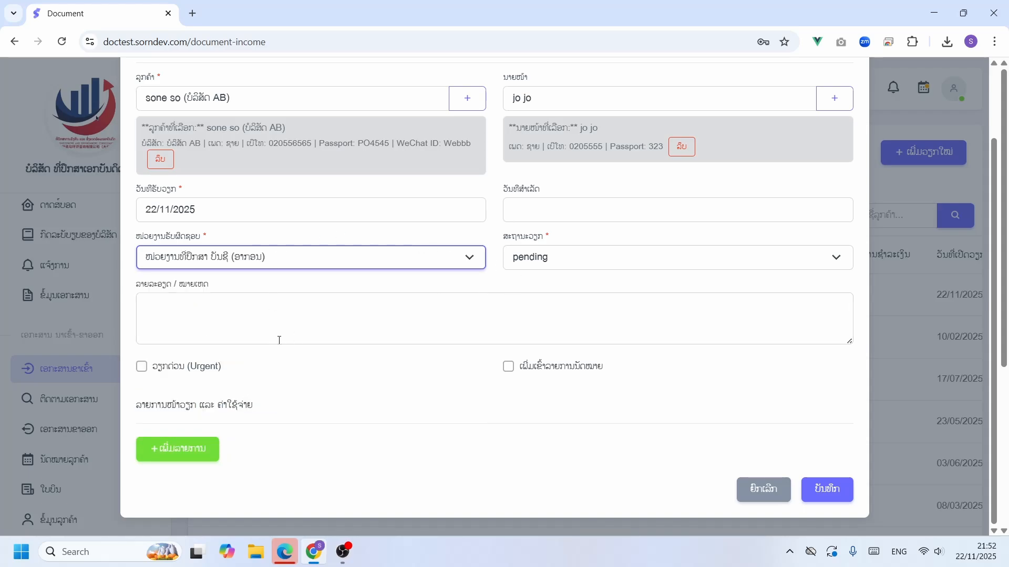
Step: Leave the notes empty, mark the work as urgent (ວຽກດ່ວນ), and include it in the appointment list
click(165, 311)
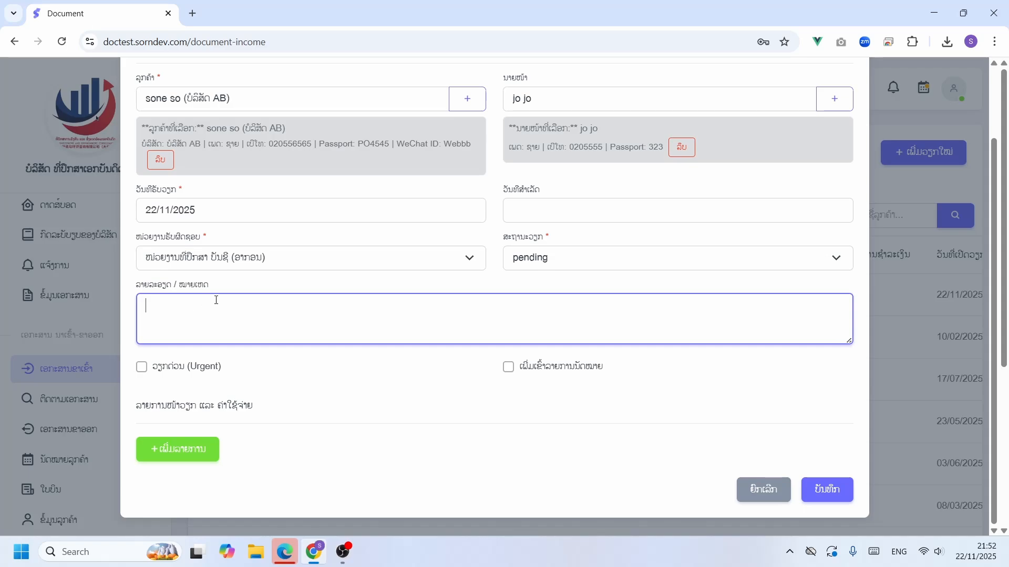
click(185, 371)
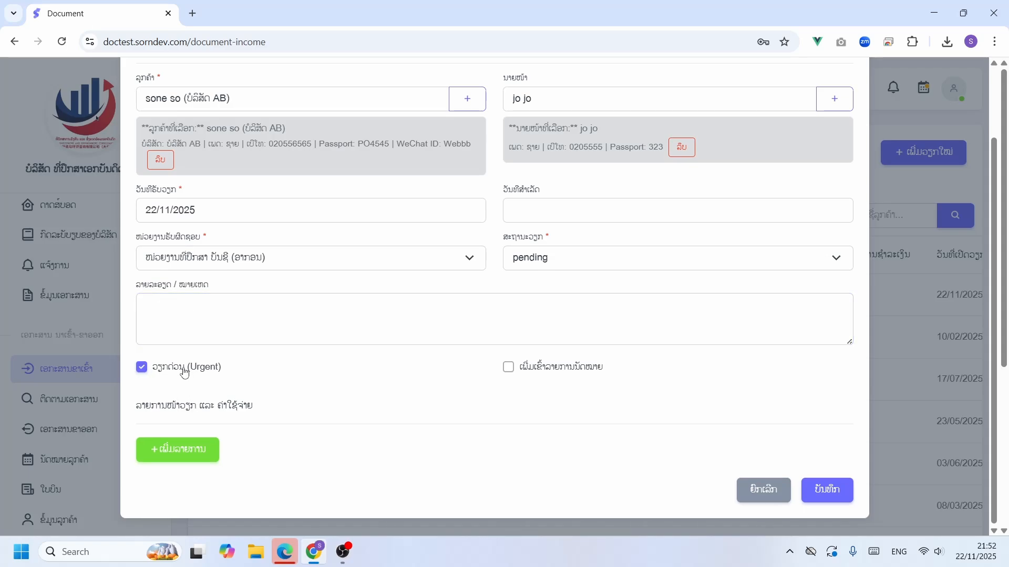
click(187, 372)
click(179, 374)
click(567, 373)
click(555, 371)
click(538, 370)
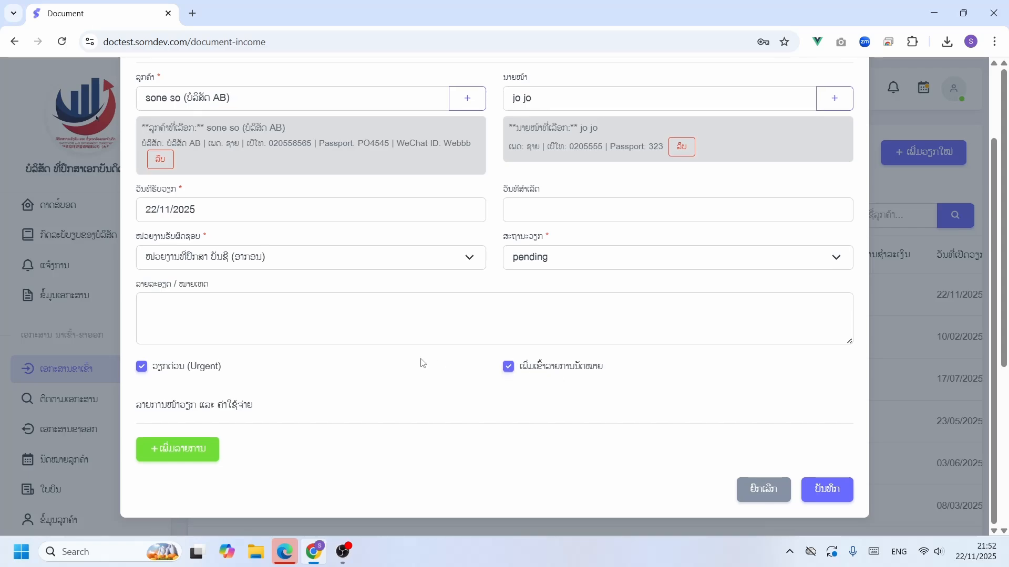
Step: Add a work item of type ຕິດຕັ້ງໂປຼແກມພິມບິນ ອມພ to the new work and start editing its price in kip (ກີບ)
click(180, 451)
scroll(263, 385, down, 1)
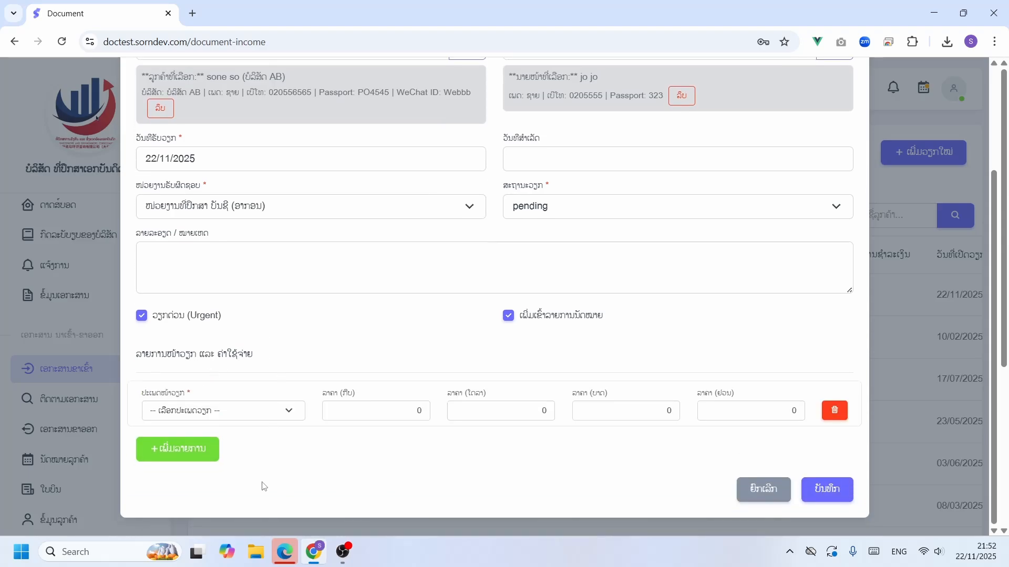
click(282, 414)
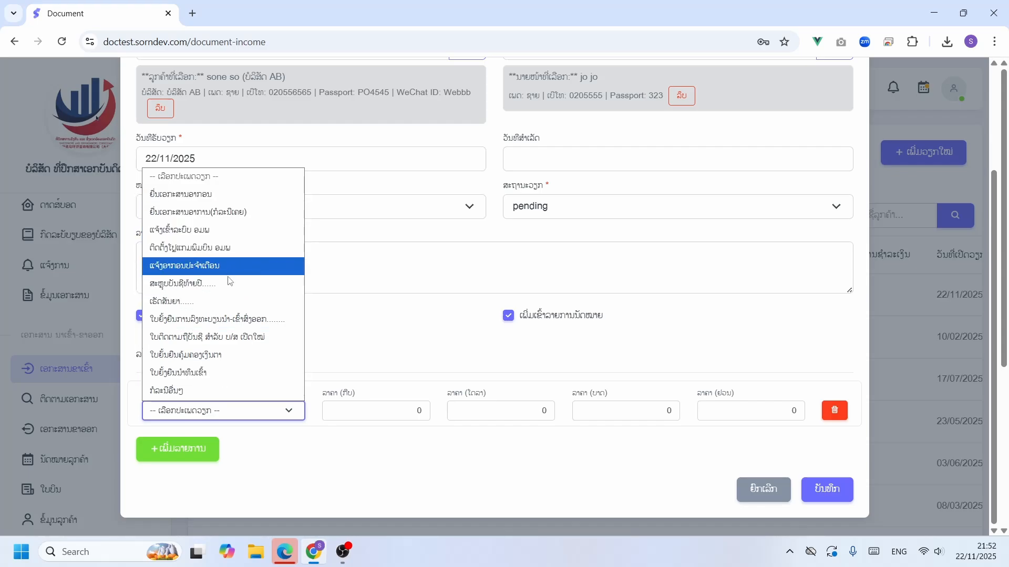
click(209, 252)
click(388, 409)
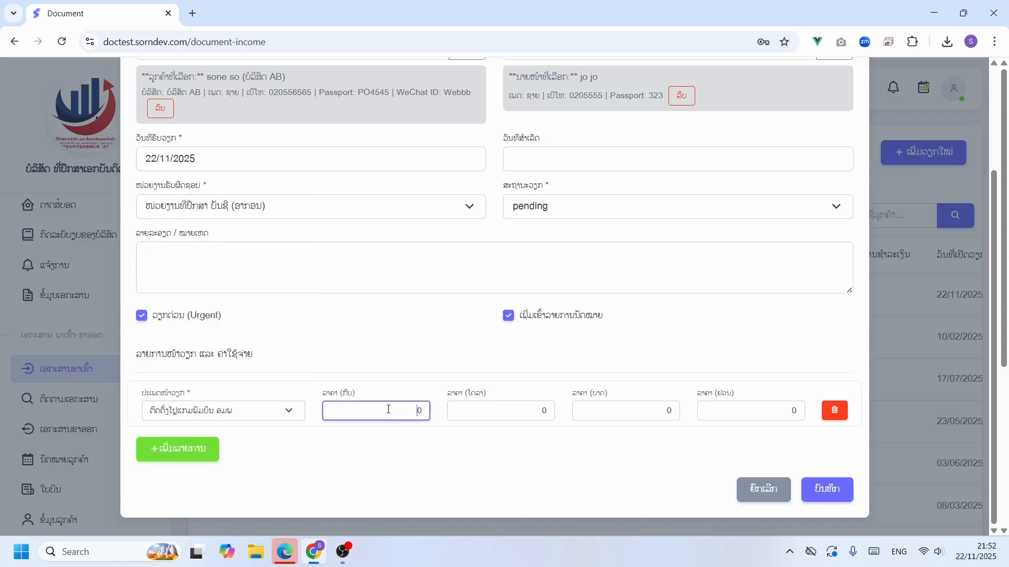
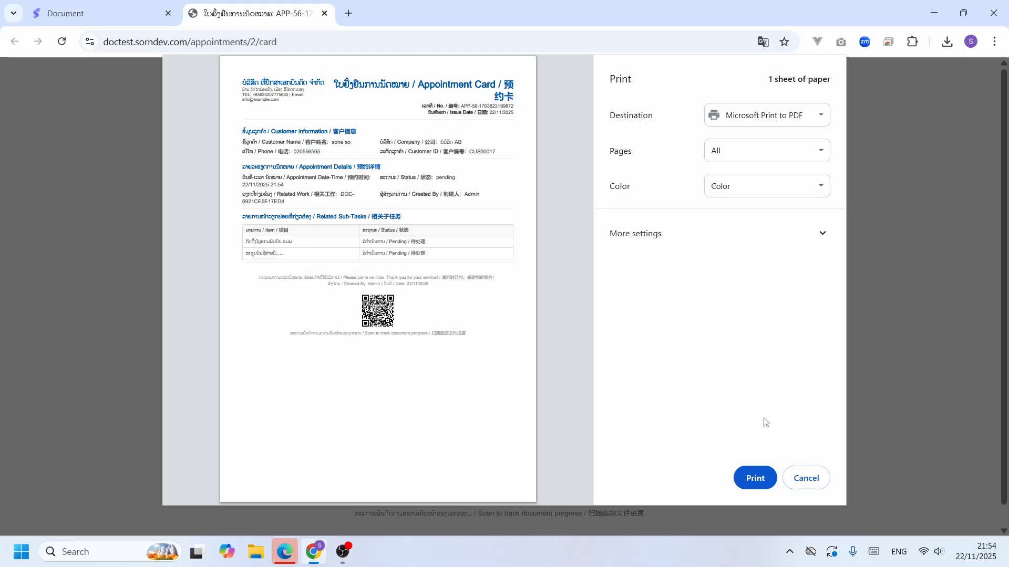
Step: Close the appointment card preview, review the items, amounts and bank details in the quotation (ໃບສະເໜີລາຄາ), and leave the document printing options without printing
click(806, 478)
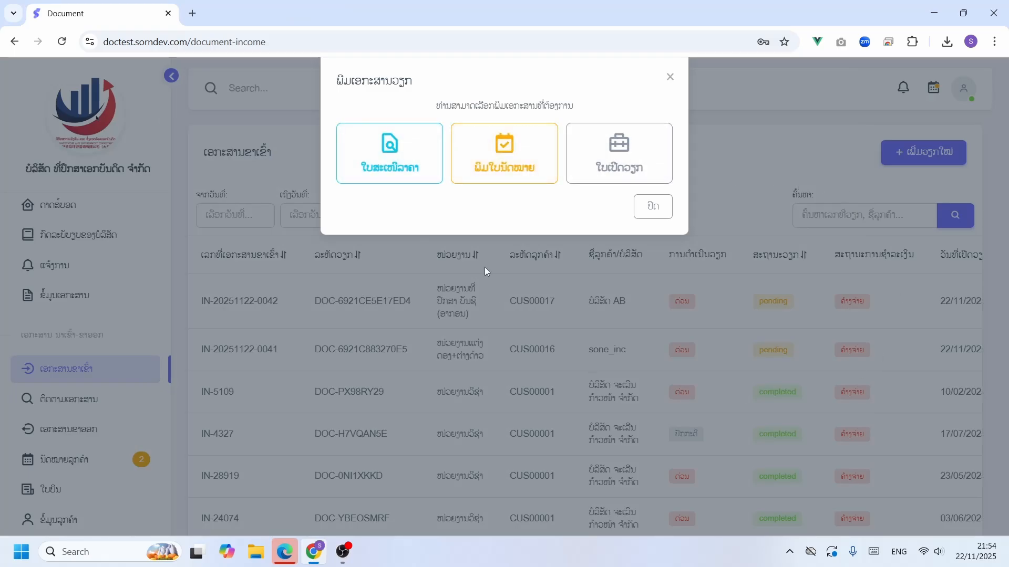
click(403, 165)
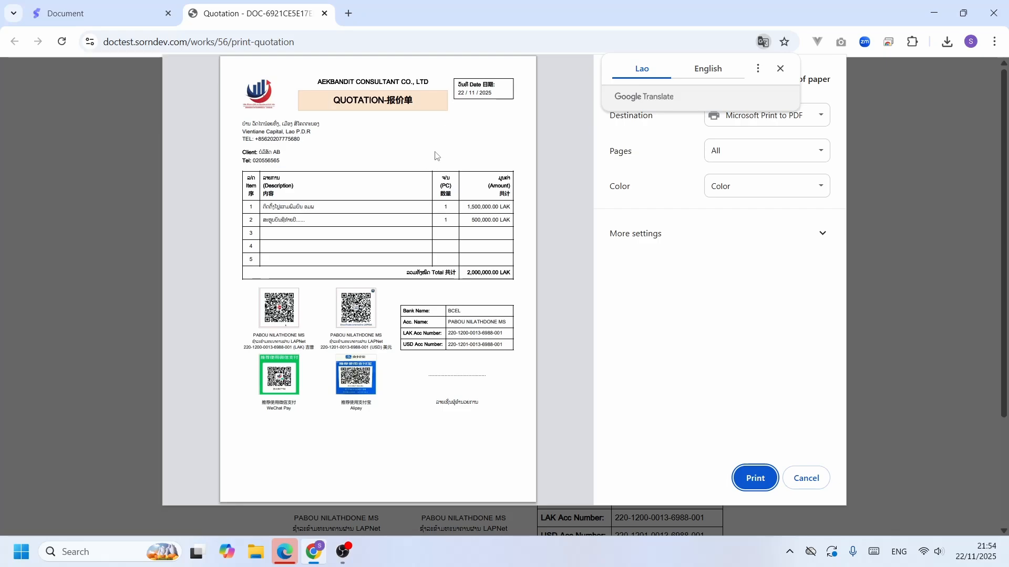
drag(264, 208, 305, 221)
mouse_move(471, 220)
mouse_down()
mouse_move(481, 206)
mouse_move(488, 228)
mouse_up()
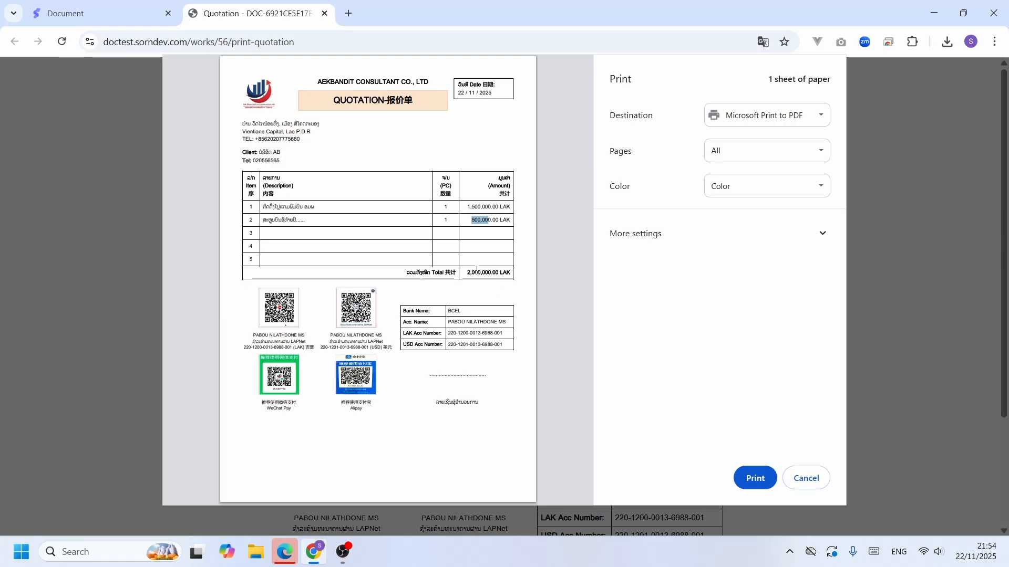
click(479, 286)
drag(462, 333, 503, 347)
click(471, 324)
click(801, 477)
click(651, 213)
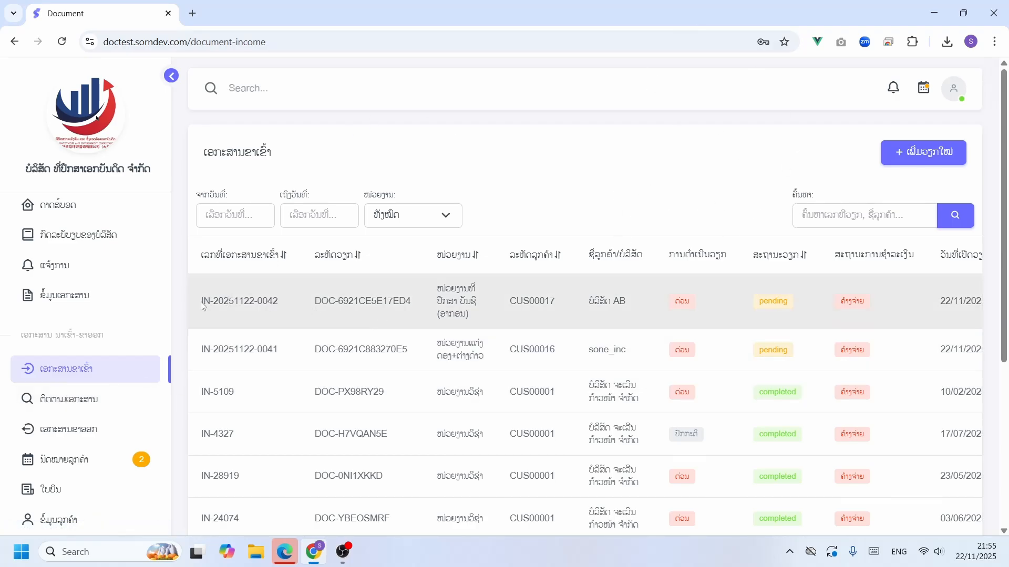
Step: Check the codes of the new work for ບໍລິສັດ AB, find it in document tracking (ຕິດຕາມເອກະສານ), and open its details
drag(201, 301, 415, 302)
click(322, 314)
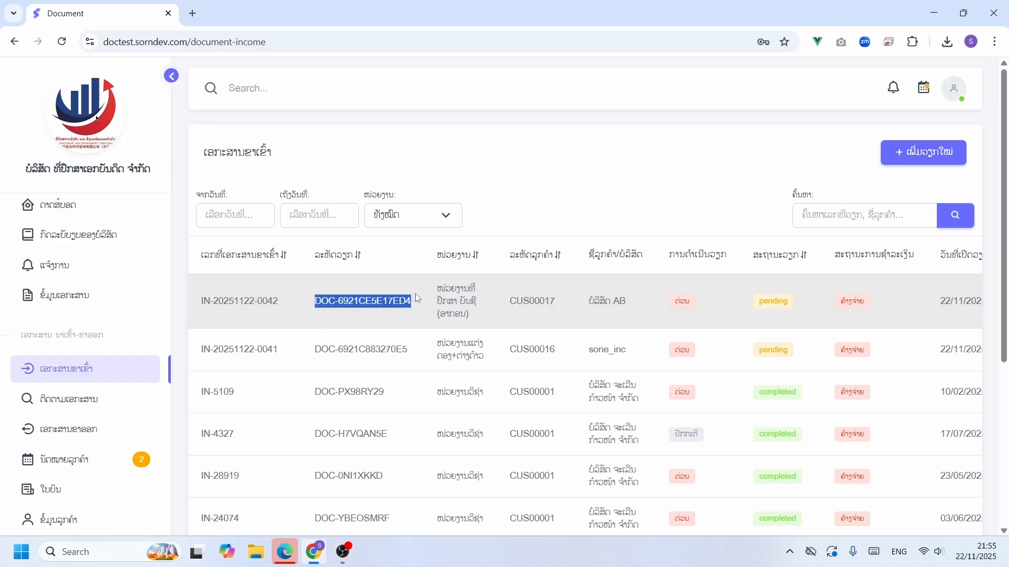
click(80, 405)
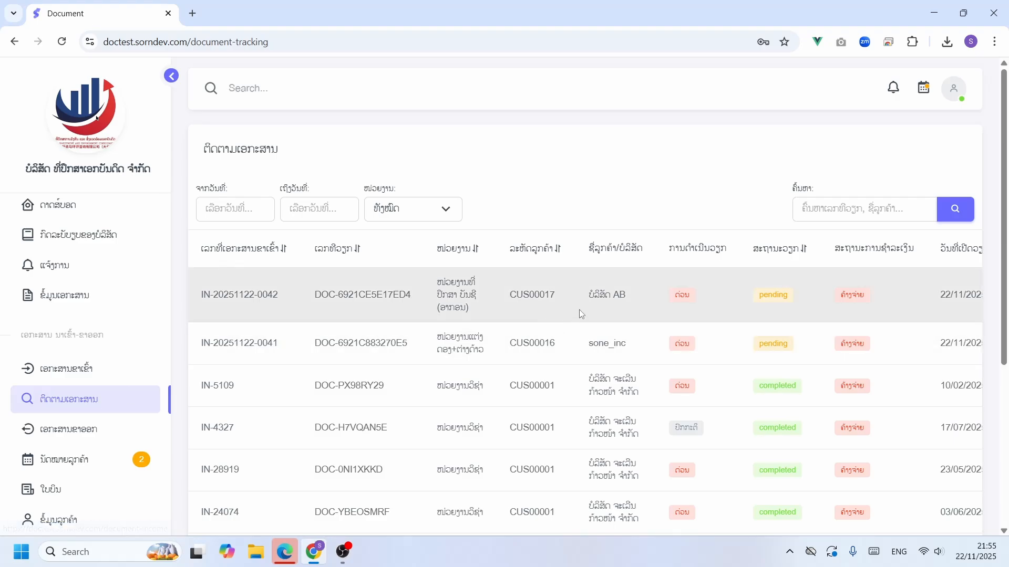
scroll(578, 310, right, 5)
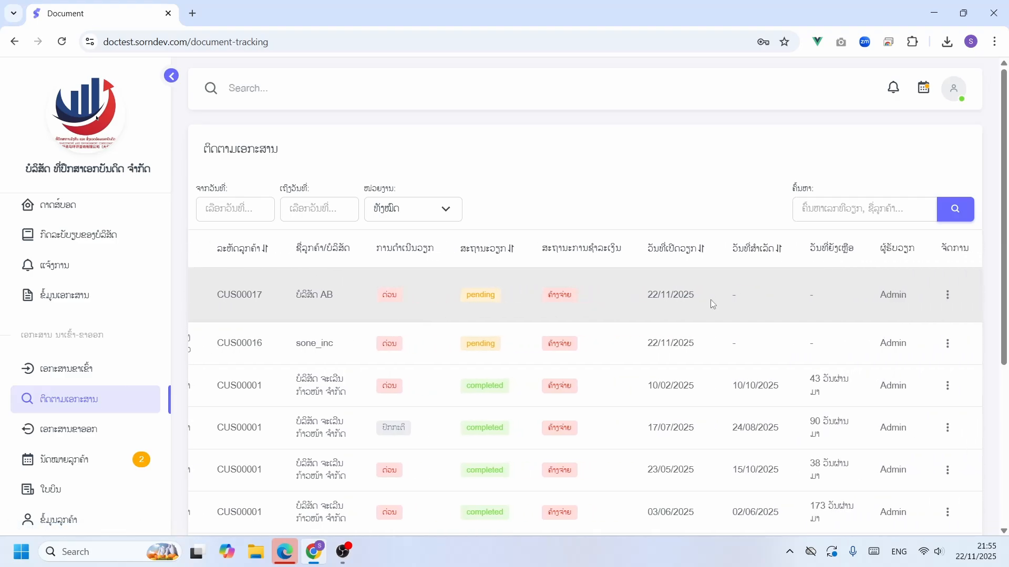
click(951, 300)
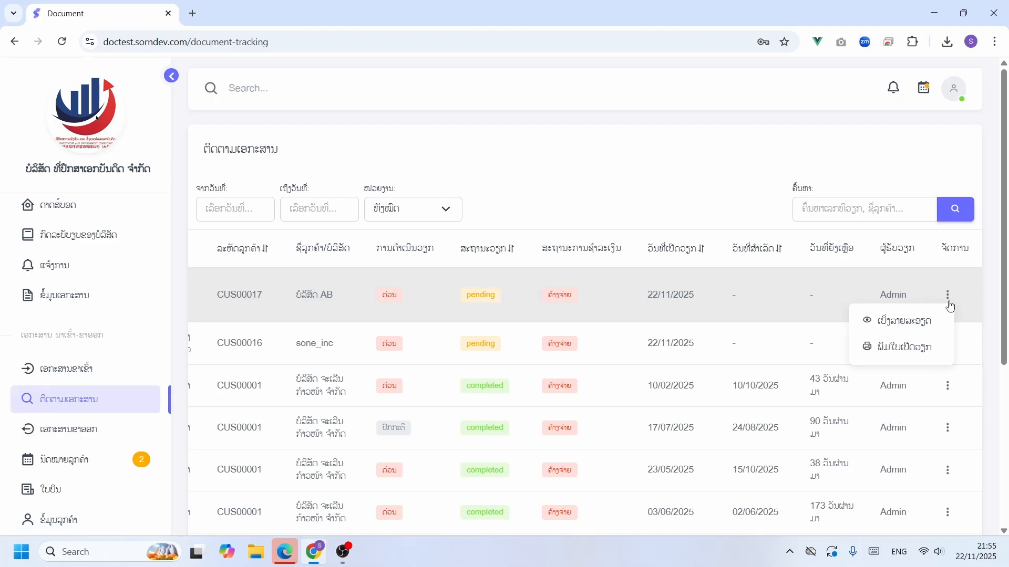
click(904, 320)
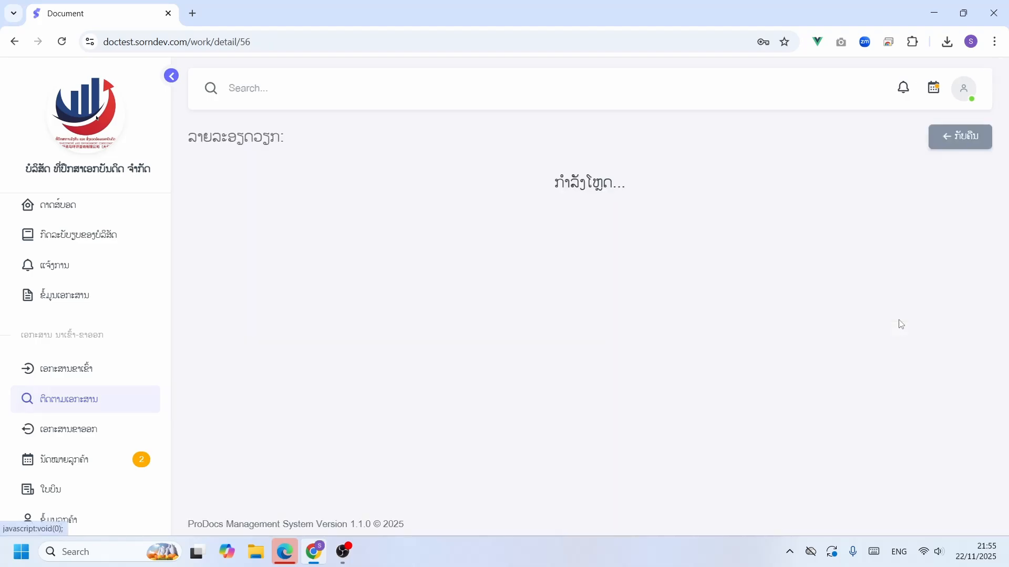
Step: Examine the work's main information, customer and agent data, work items with costs, timeline, and total and outstanding amounts in LAK
scroll(662, 266, down, 2)
scroll(662, 266, down, 5)
scroll(661, 267, up, 6)
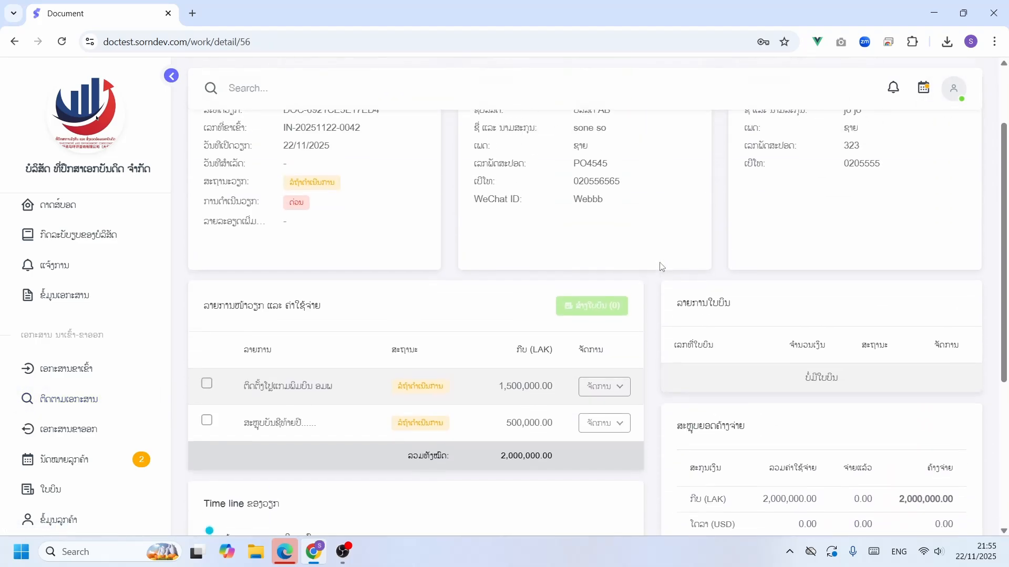
scroll(662, 267, down, 2)
scroll(661, 267, down, 1)
scroll(661, 266, up, 3)
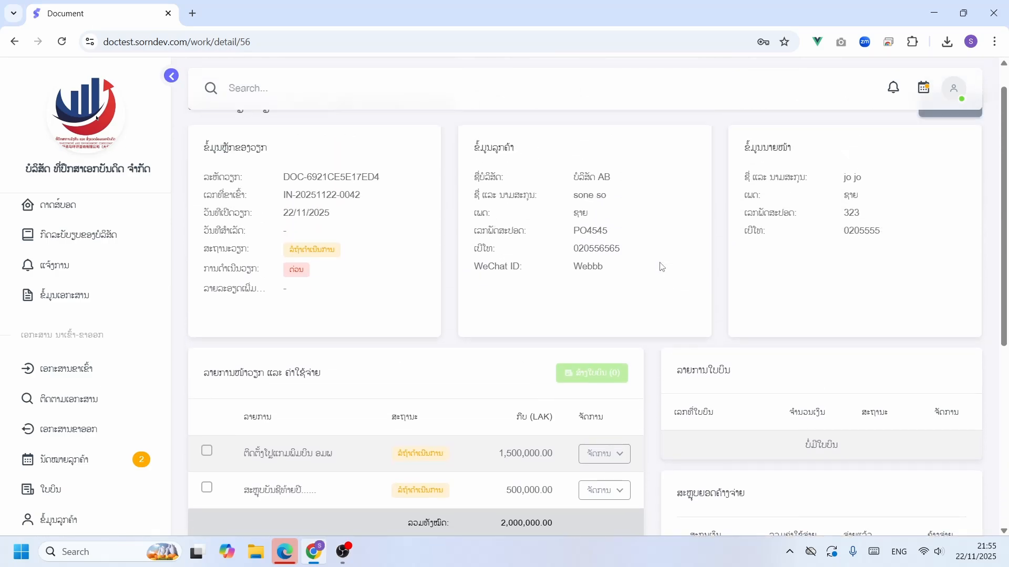
scroll(656, 254, down, 2)
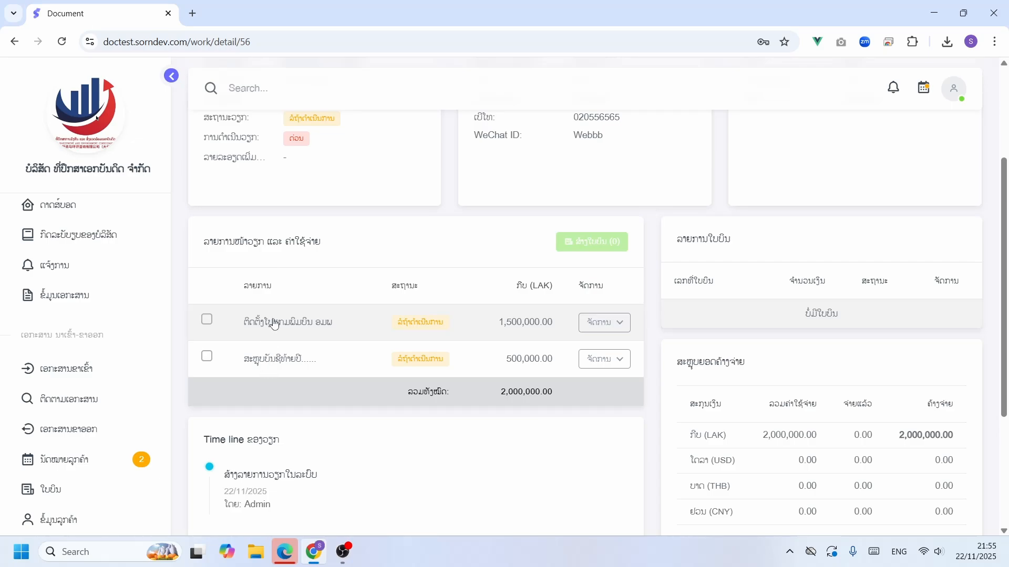
scroll(277, 354, up, 3)
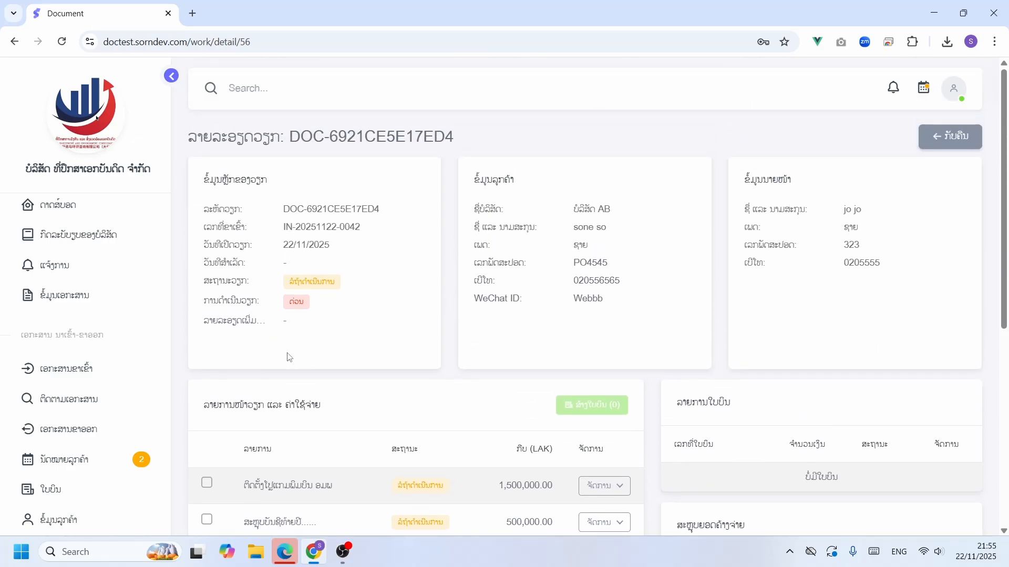
scroll(377, 335, down, 2)
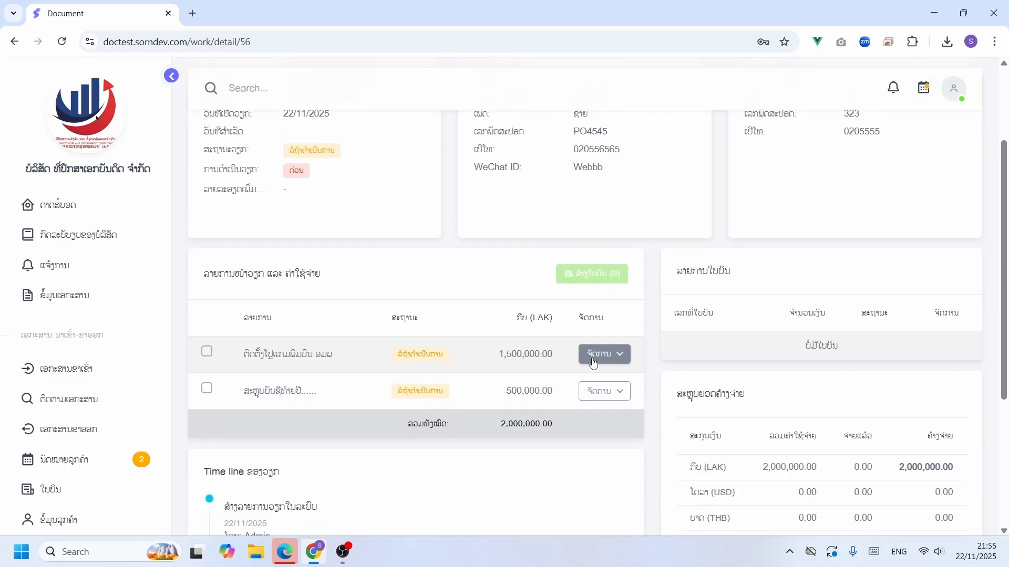
scroll(602, 362, down, 2)
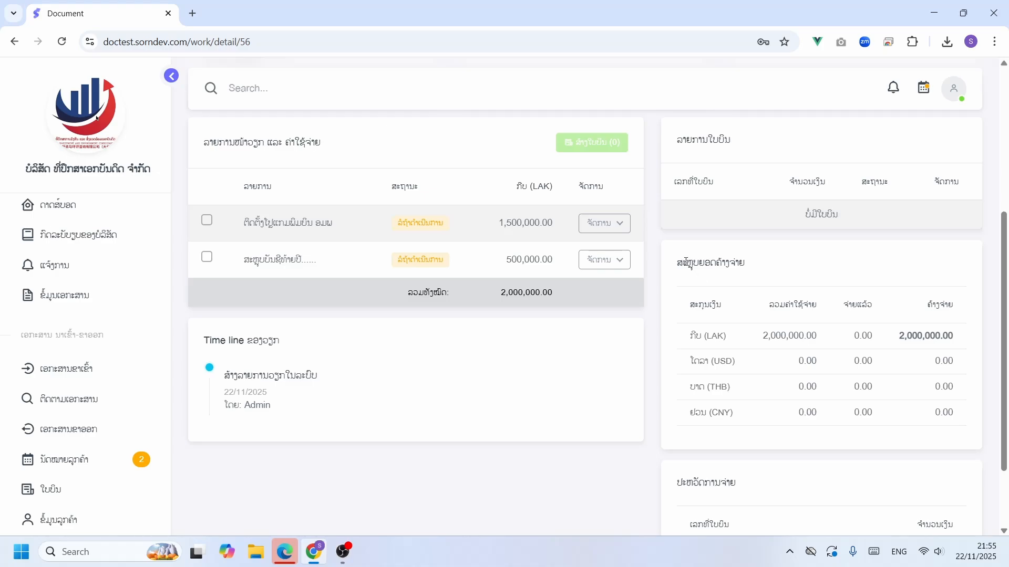
drag(760, 336, 815, 336)
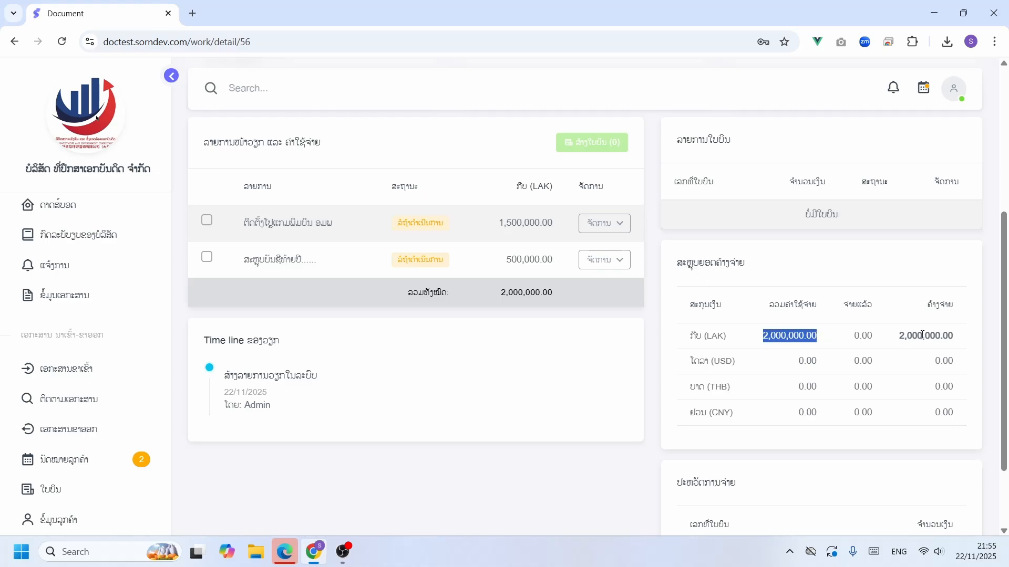
drag(918, 335, 907, 336)
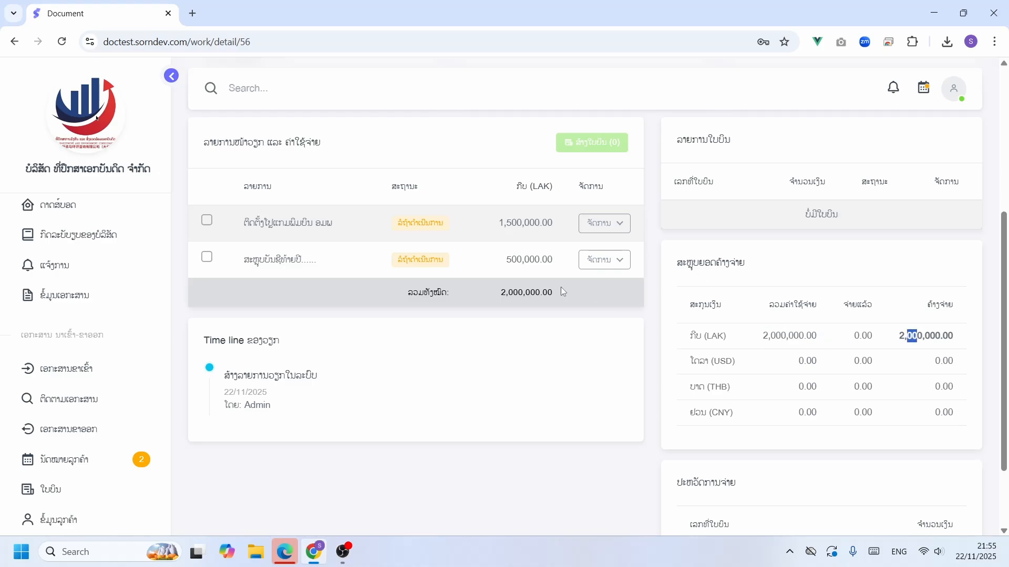
Step: Mark the work item ຕິດຕັ້ງໂປຼແກມພິມບິນ ອມພ as completed (ສຳເລັດ) and check the work's timeline
click(608, 225)
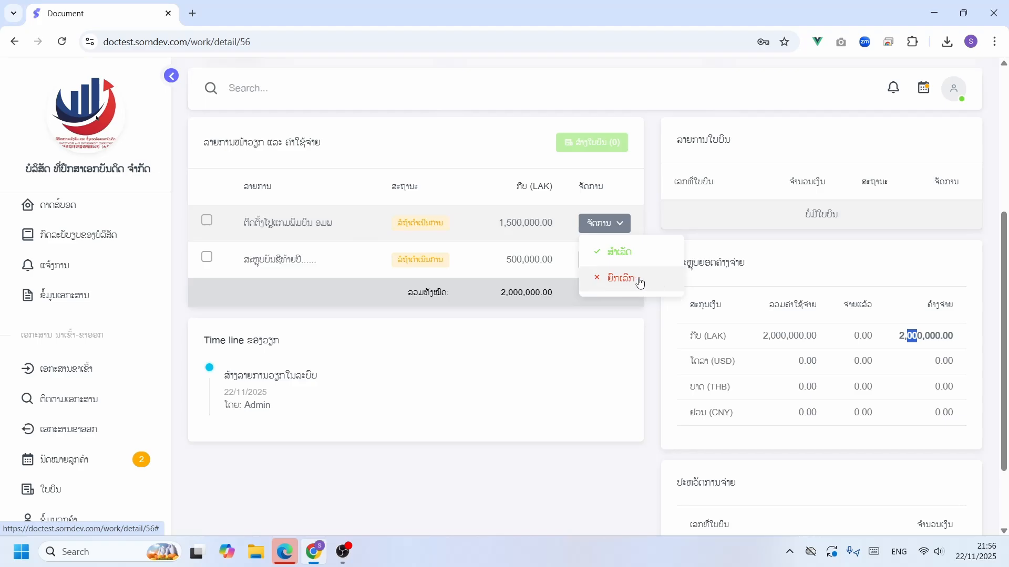
click(621, 254)
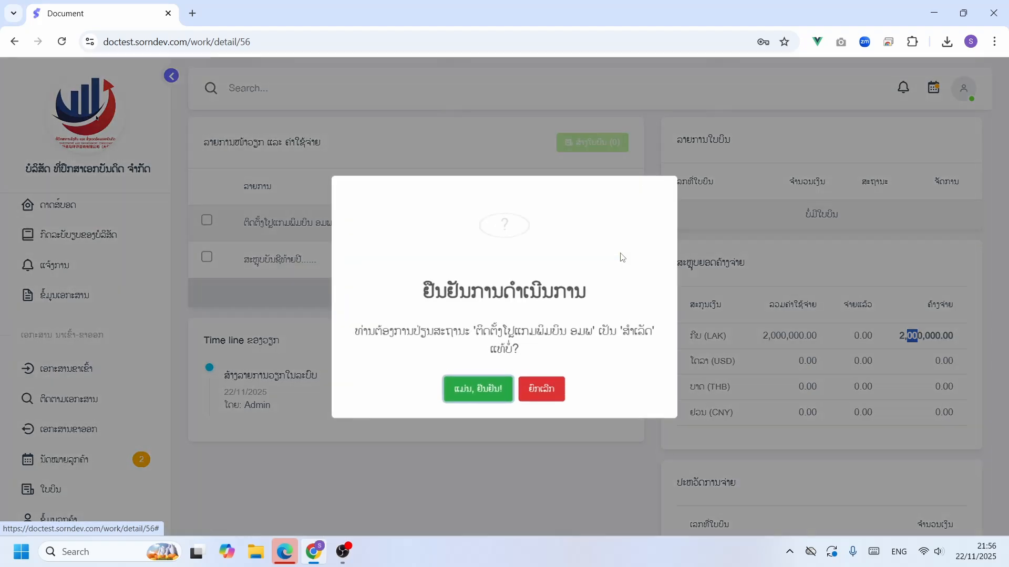
click(479, 387)
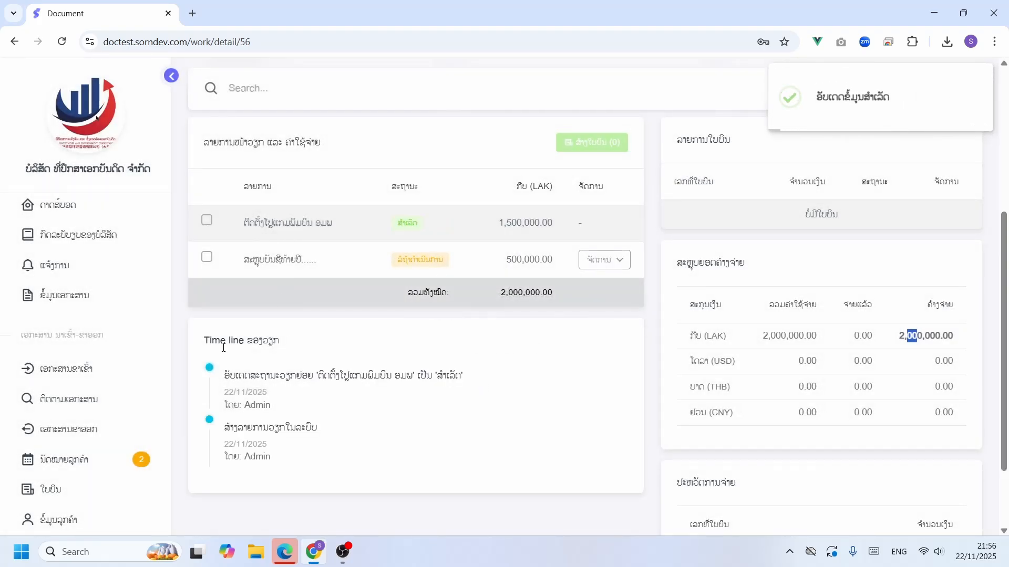
drag(228, 387, 349, 455)
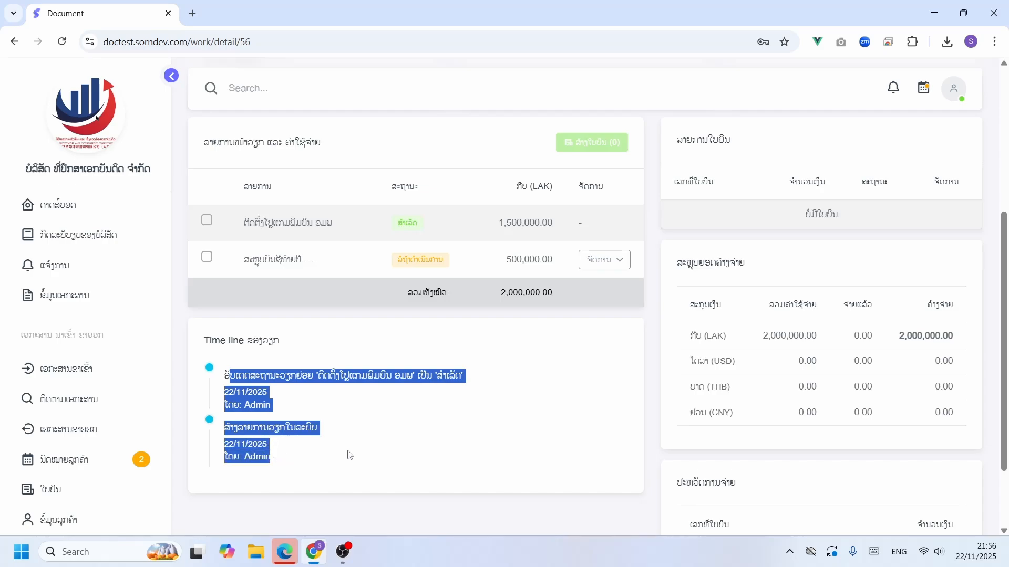
click(372, 447)
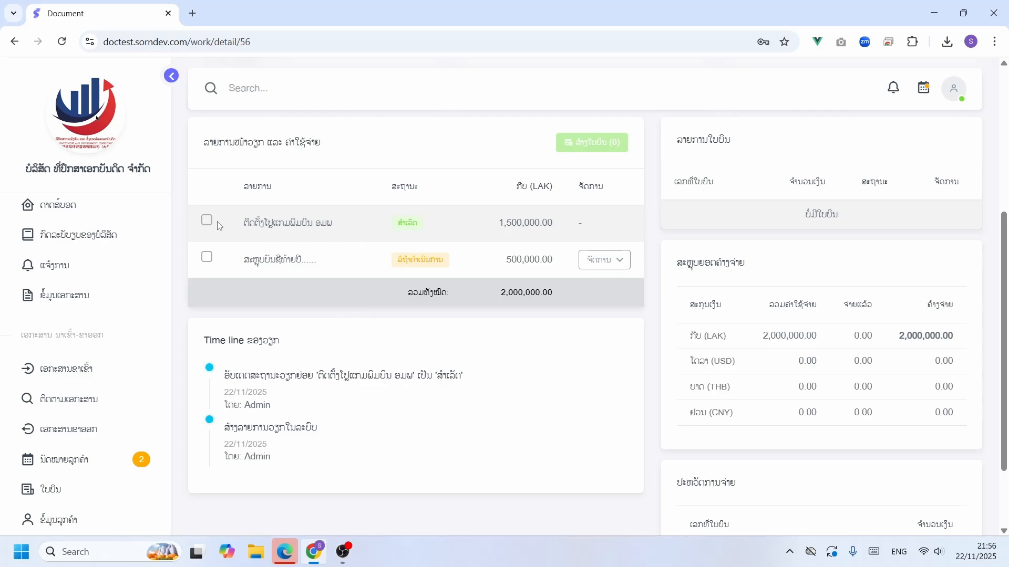
Step: Create an invoice from only the completed work item ຕິດຕັ້ງໂປຼແກມພິມບິນ ອມພ
scroll(575, 254, up, 3)
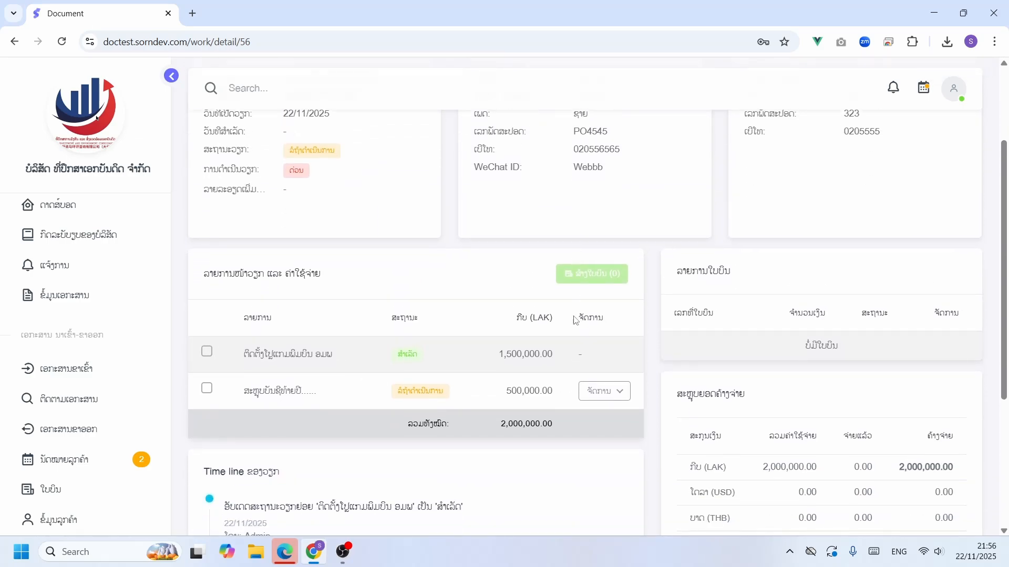
click(206, 352)
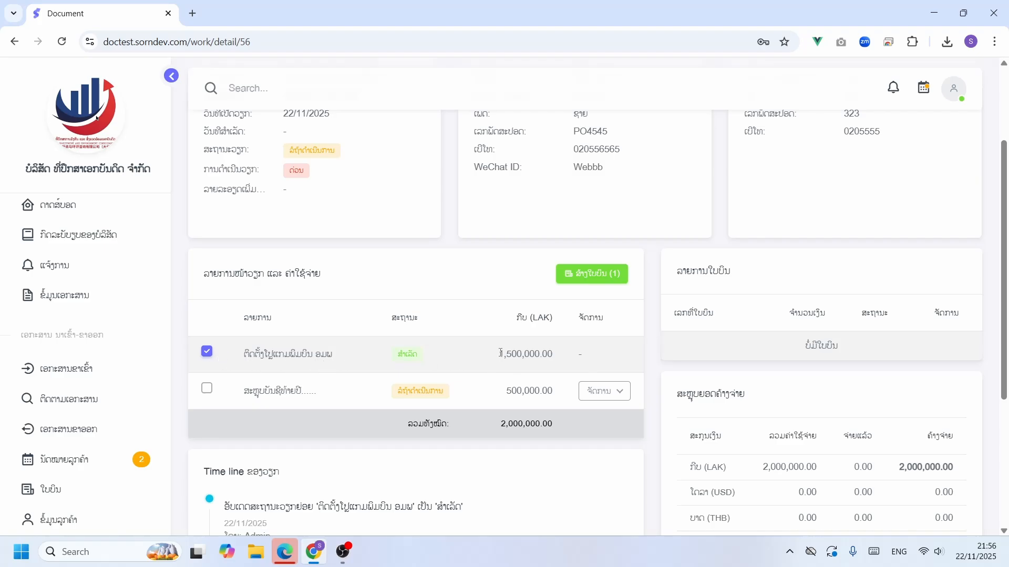
click(207, 352)
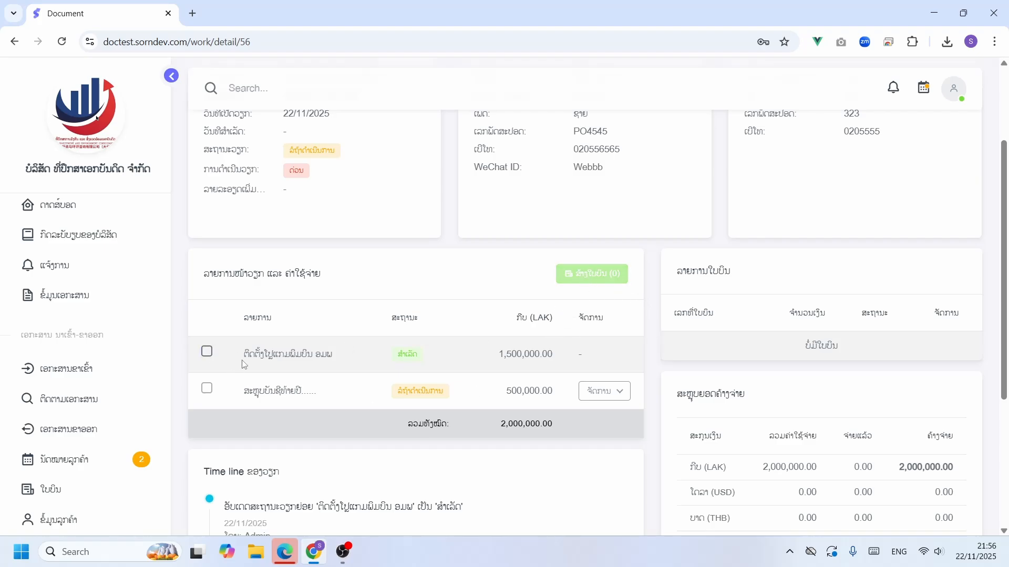
click(207, 352)
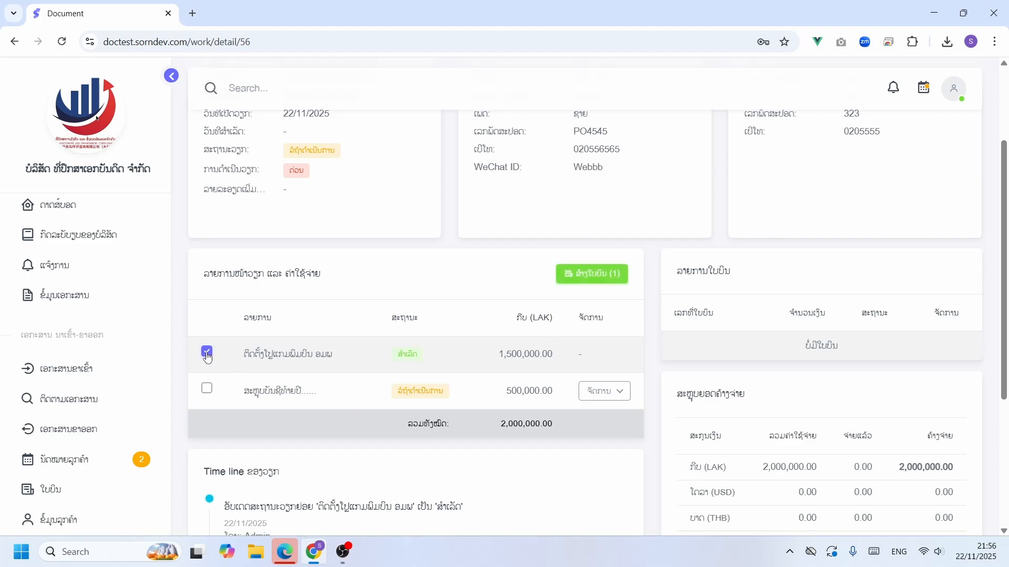
click(588, 280)
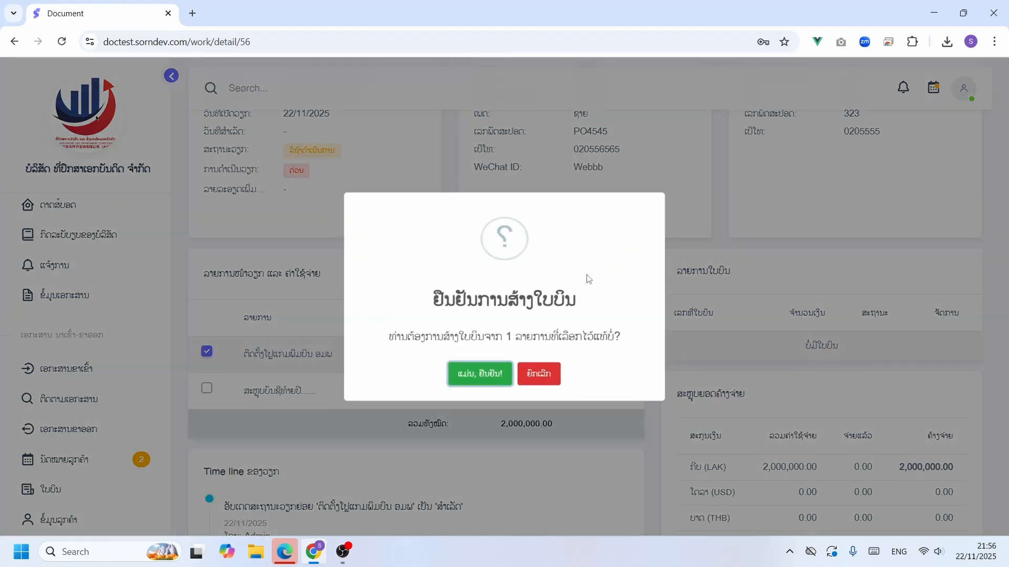
click(473, 382)
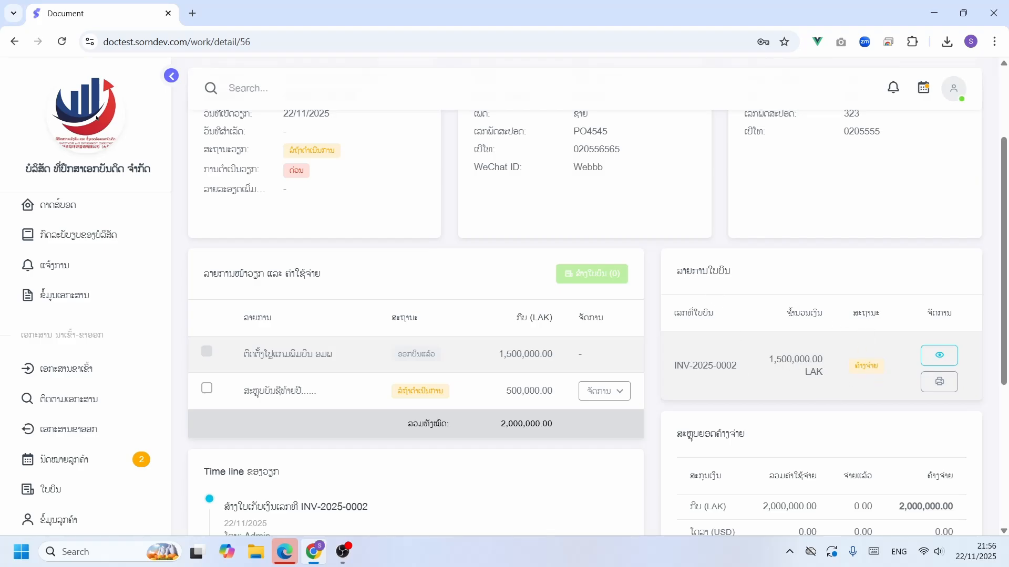
Step: Open the new invoice's payment page and review its totals, outstanding balance, payment history and new payment form
click(941, 358)
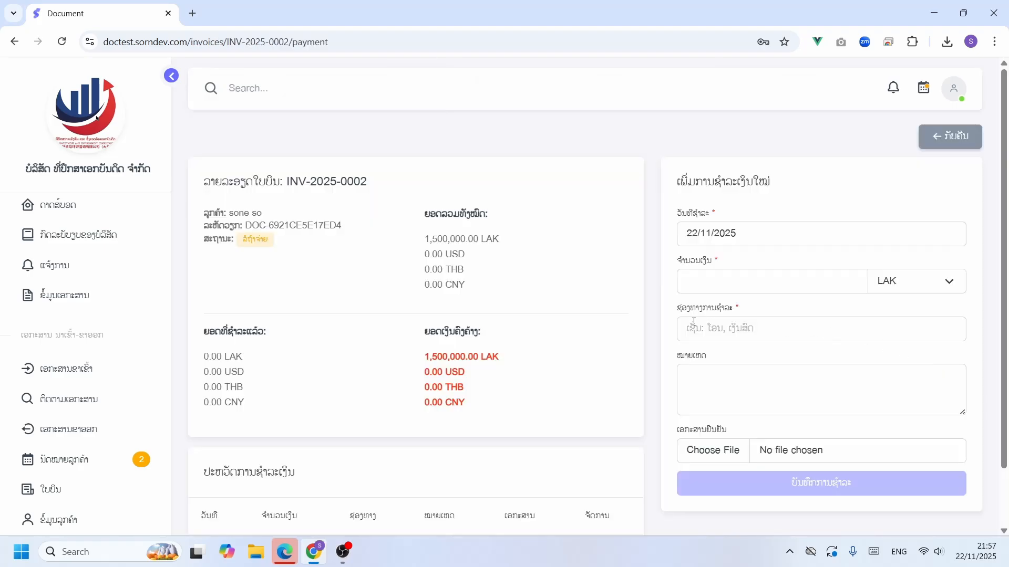
scroll(546, 292, down, 2)
scroll(549, 292, up, 2)
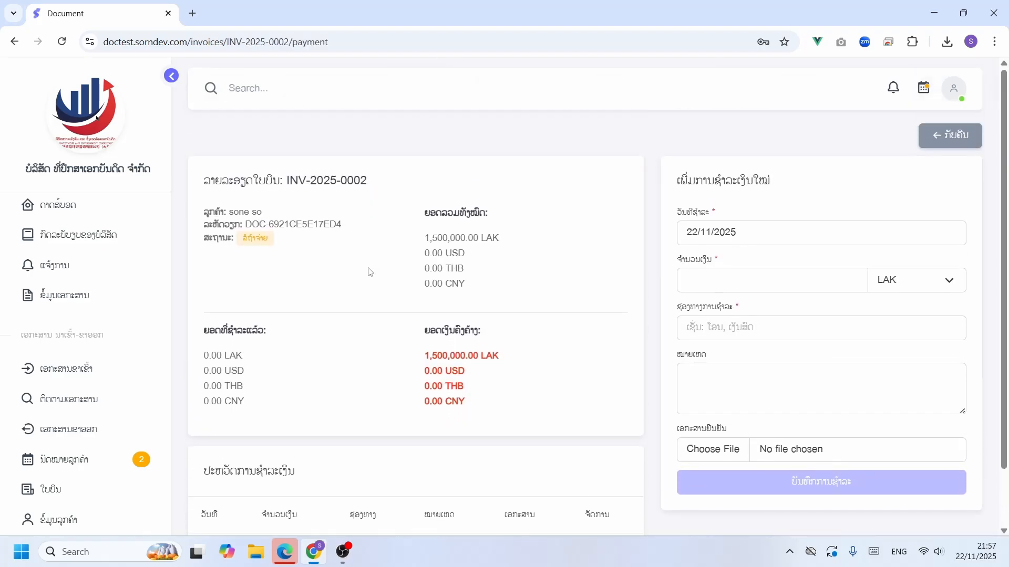
scroll(358, 318, down, 2)
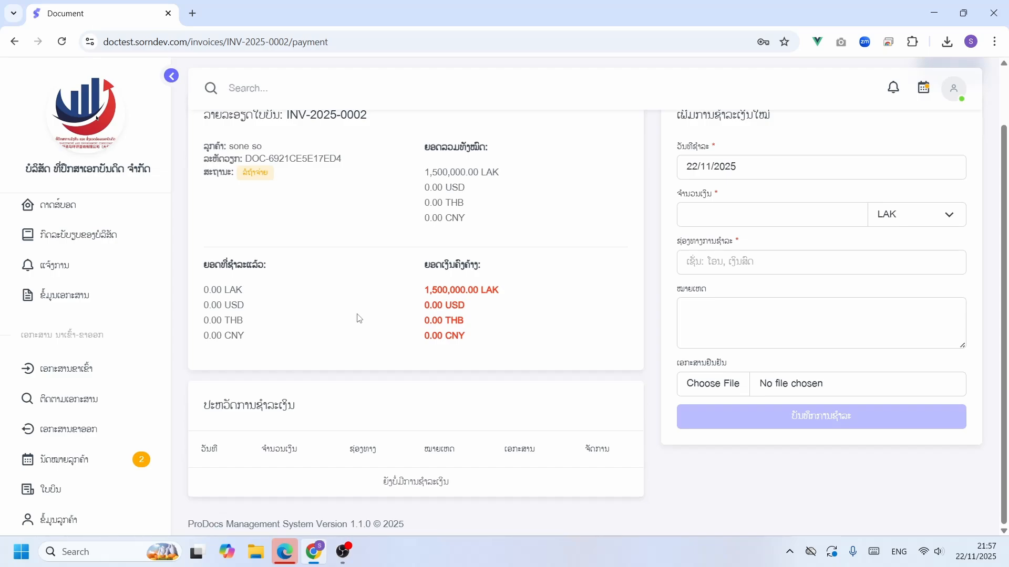
Step: Examine the invoice number, customer, work code, total and outstanding amounts, and the new payment form on the invoice's payment page
scroll(358, 318, up, 2)
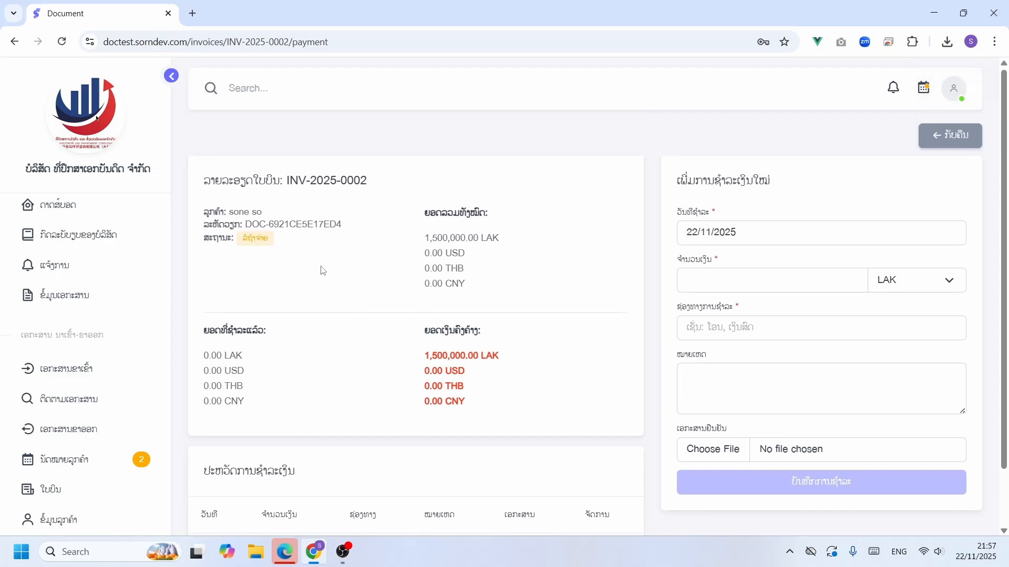
scroll(427, 290, down, 2)
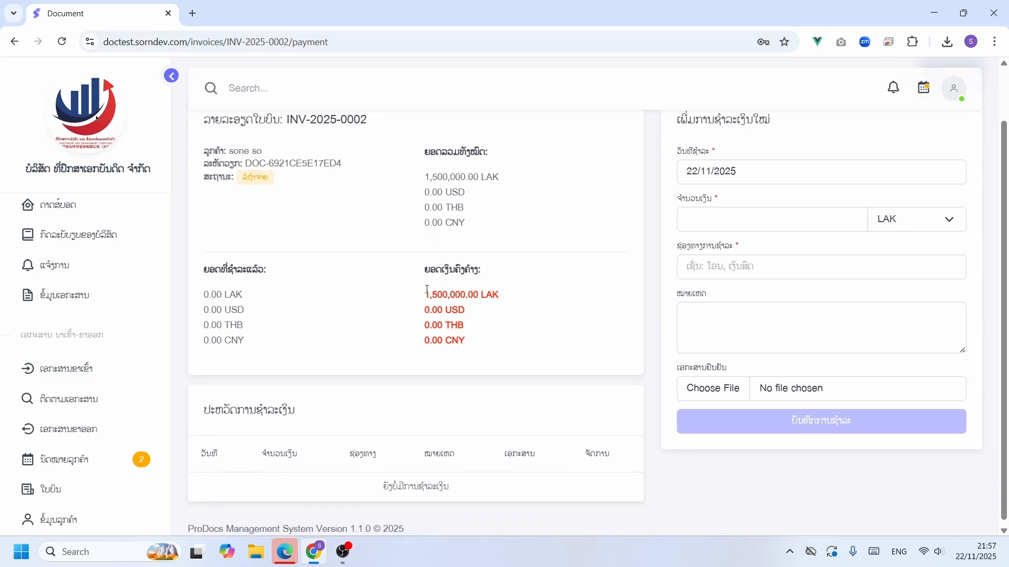
scroll(392, 268, up, 2)
scroll(420, 271, down, 2)
click(710, 214)
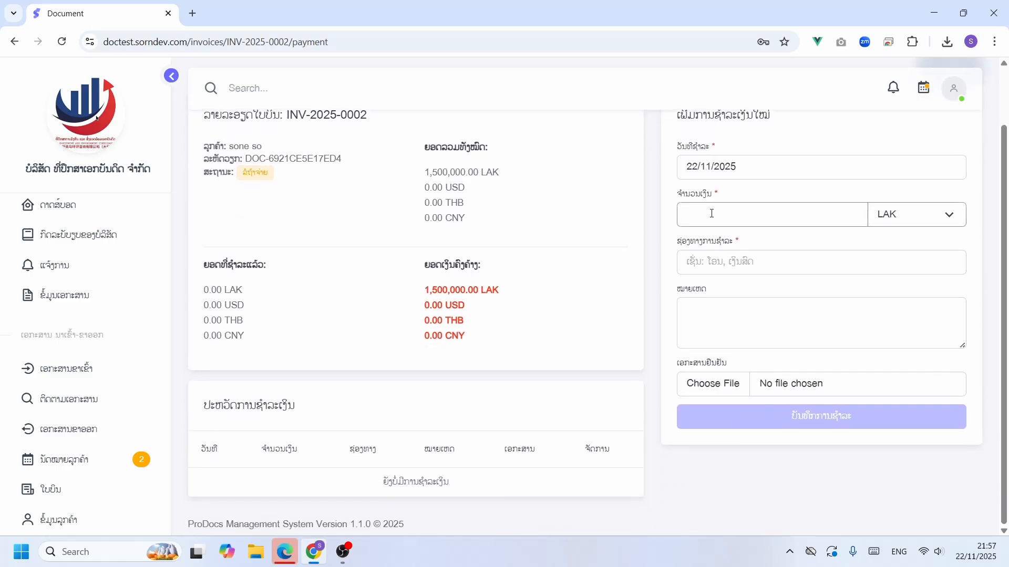
scroll(575, 315, up, 2)
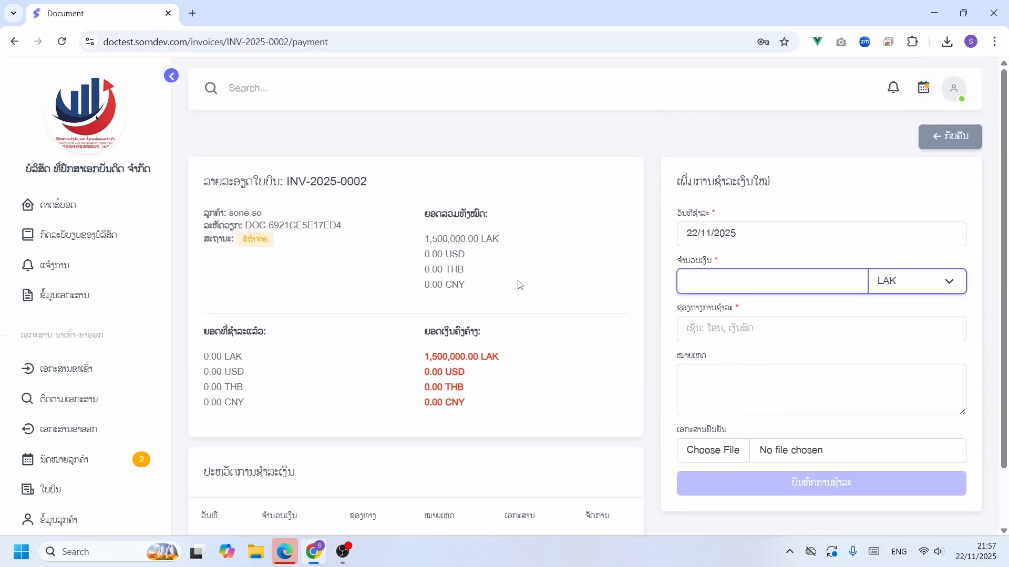
drag(289, 183, 403, 190)
click(389, 234)
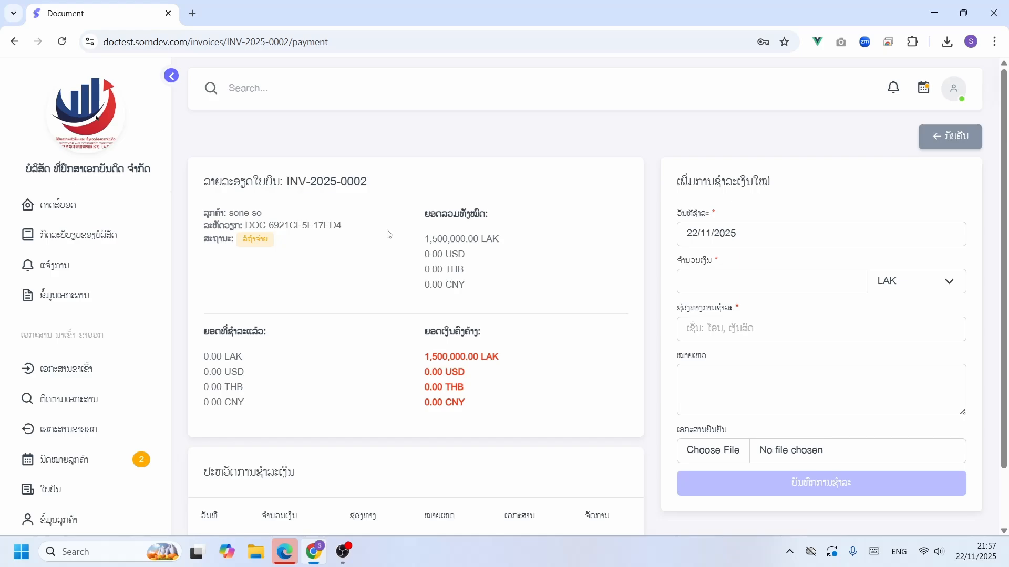
drag(231, 218, 486, 215)
click(314, 273)
click(382, 278)
drag(425, 239, 467, 241)
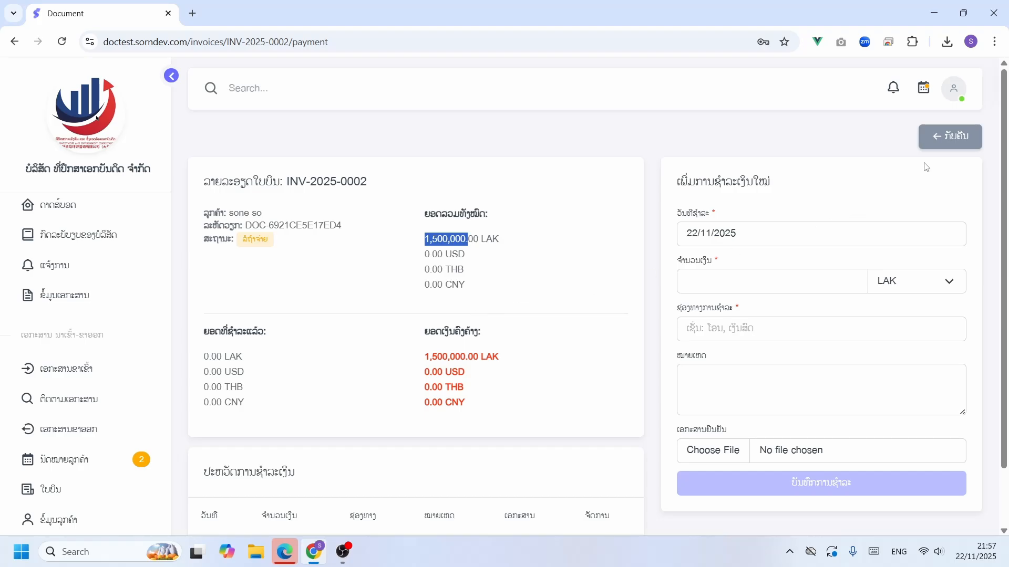
Step: Return to the work's details, preview the invoice printout to check its item description and amount, and close the preview without printing
click(950, 136)
scroll(871, 340, down, 3)
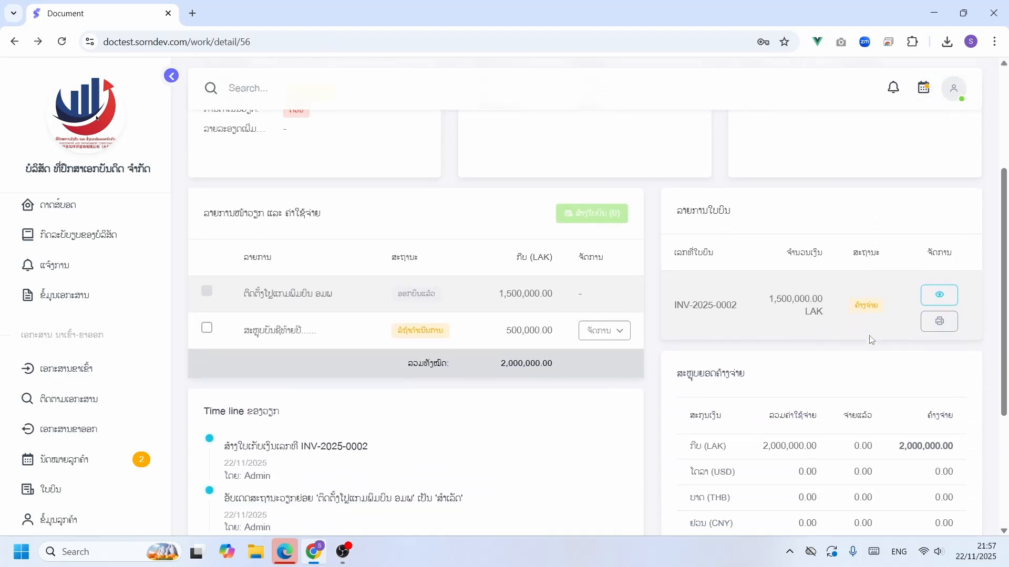
scroll(867, 336, up, 4)
scroll(808, 333, down, 2)
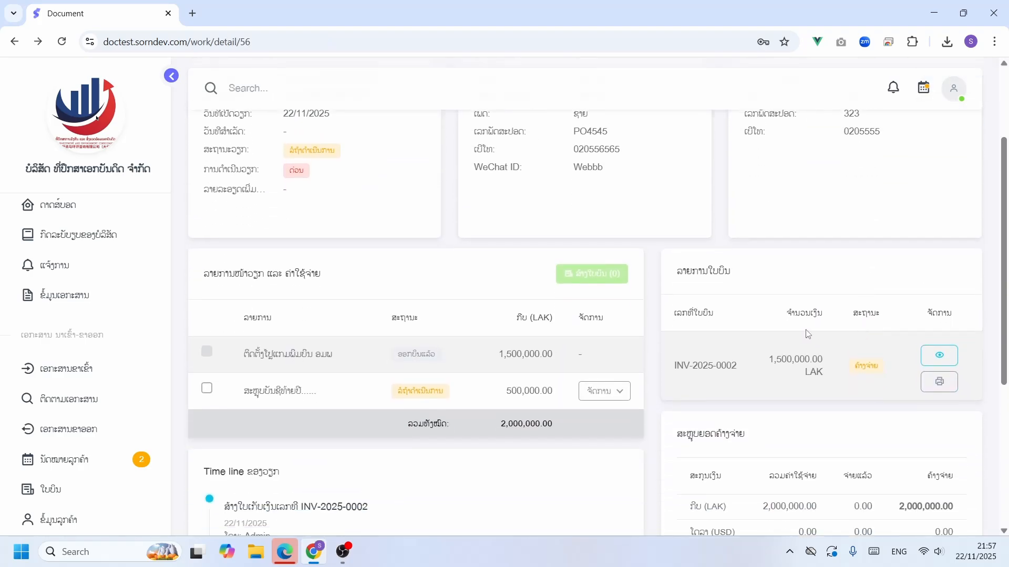
click(940, 383)
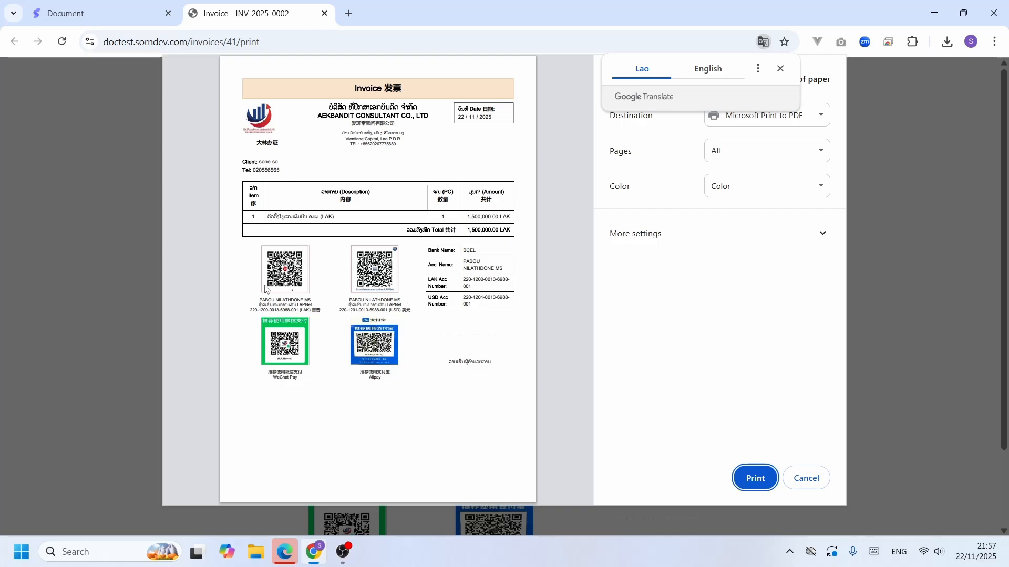
triple_click(266, 217)
drag(466, 217, 511, 217)
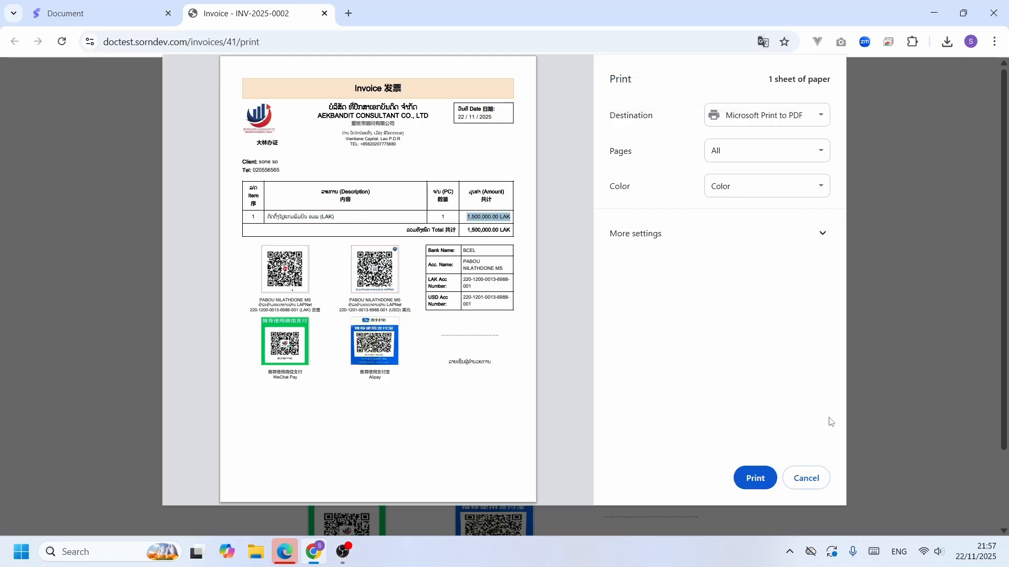
click(821, 469)
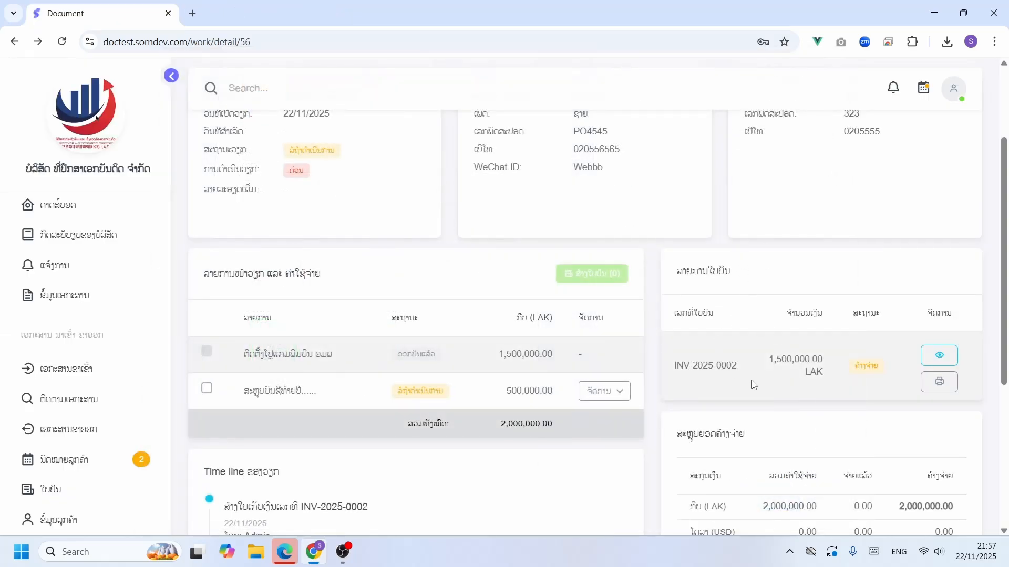
Step: Open the invoice list and inspect invoice INV-2025-0002's edit form, leaving it without saving
scroll(109, 270, down, 3)
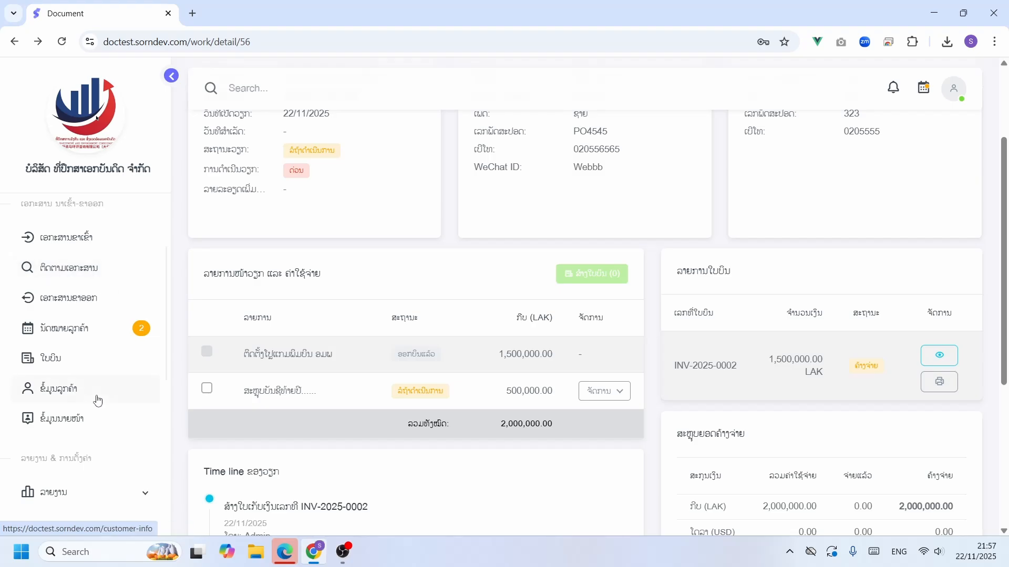
click(45, 360)
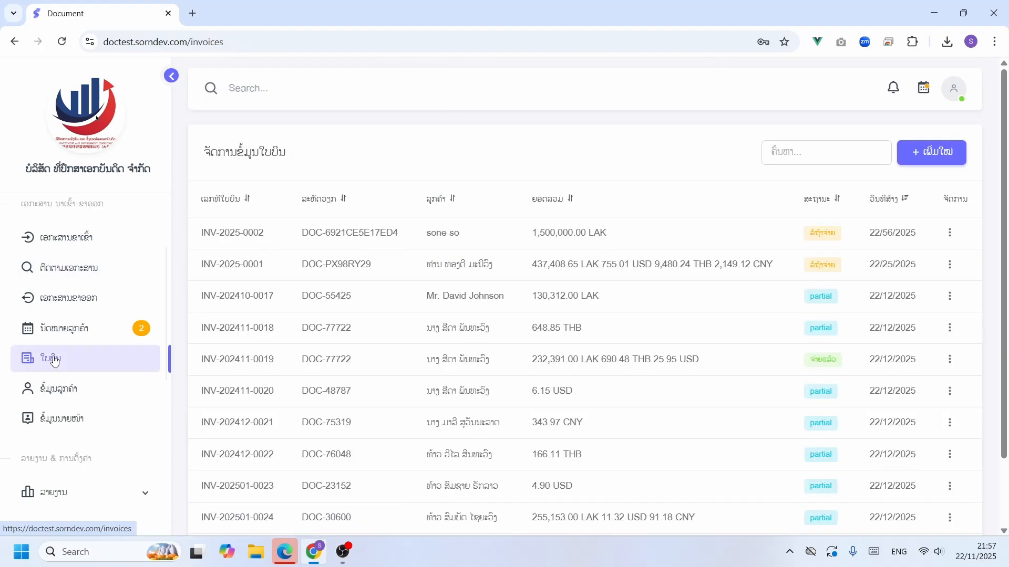
drag(225, 234, 268, 240)
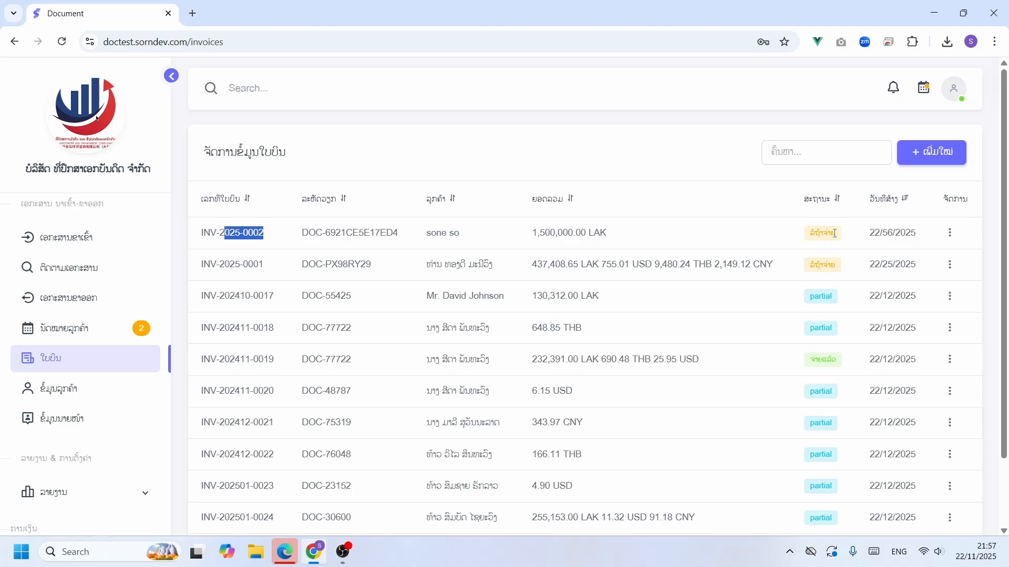
click(950, 234)
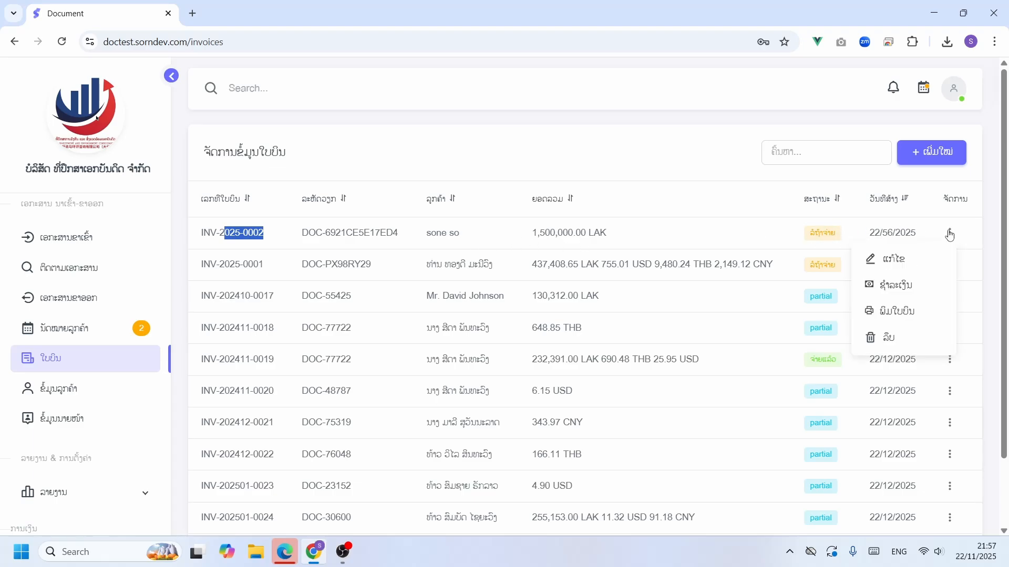
click(893, 257)
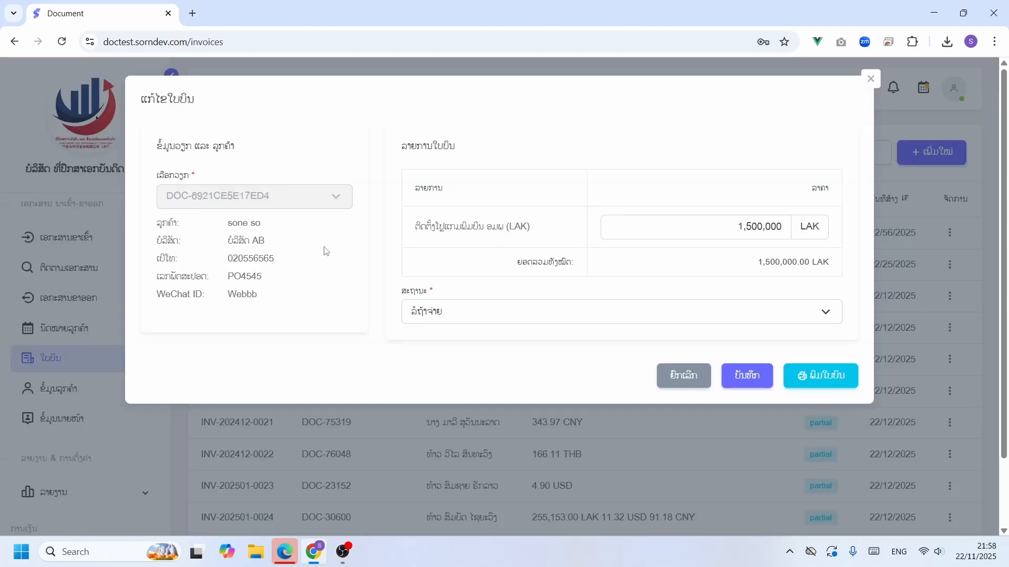
click(761, 227)
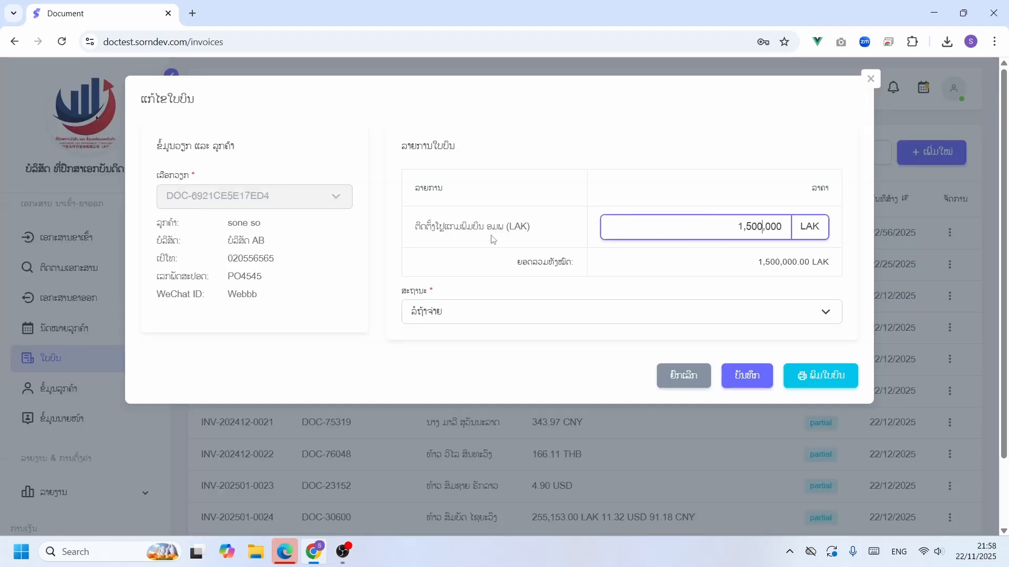
click(686, 376)
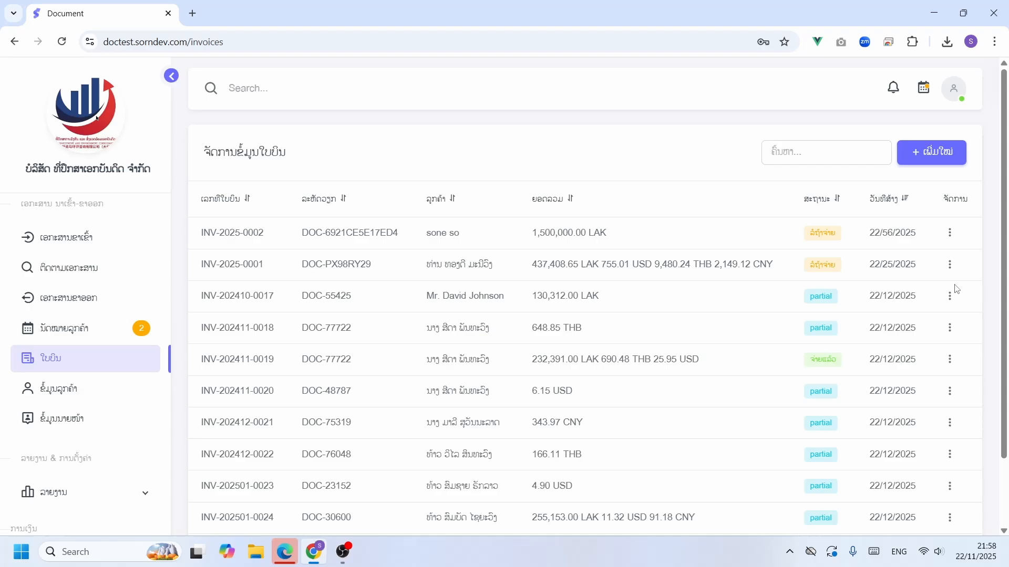
Step: View invoice INV-2025-0002's payment page from the invoice list and return to the list
click(951, 236)
click(887, 291)
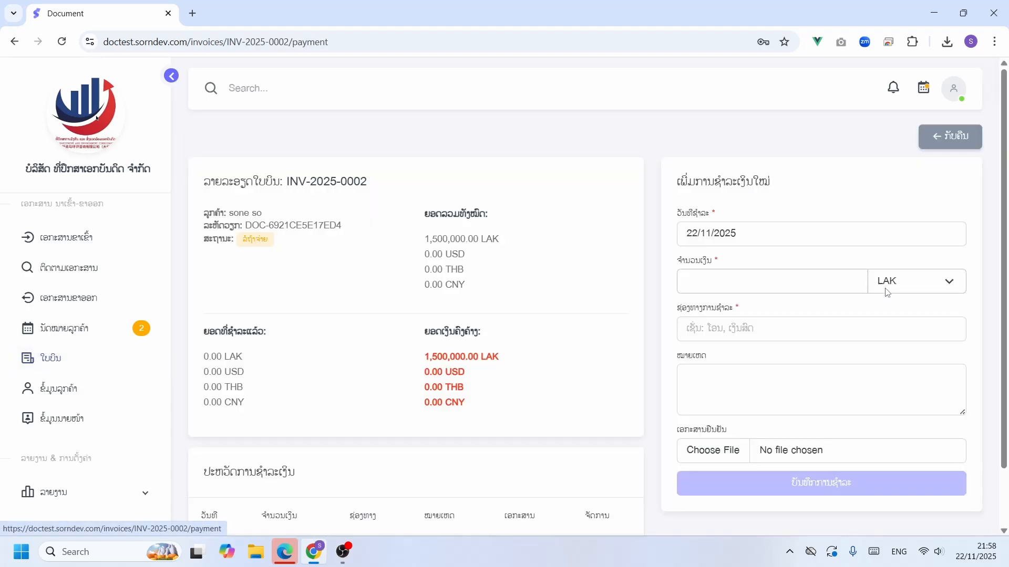
scroll(754, 309, down, 1)
click(757, 221)
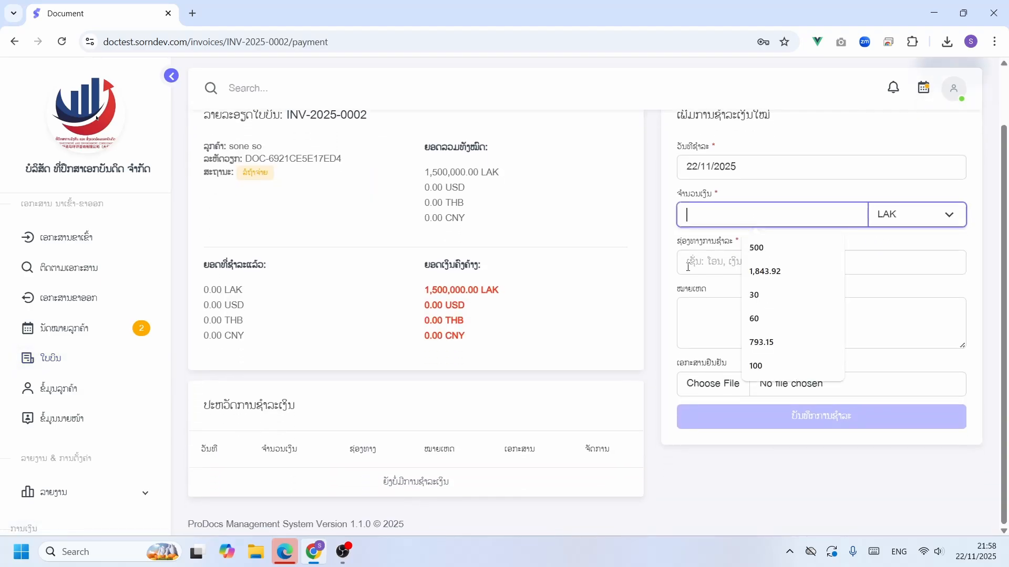
scroll(715, 295, up, 1)
click(945, 136)
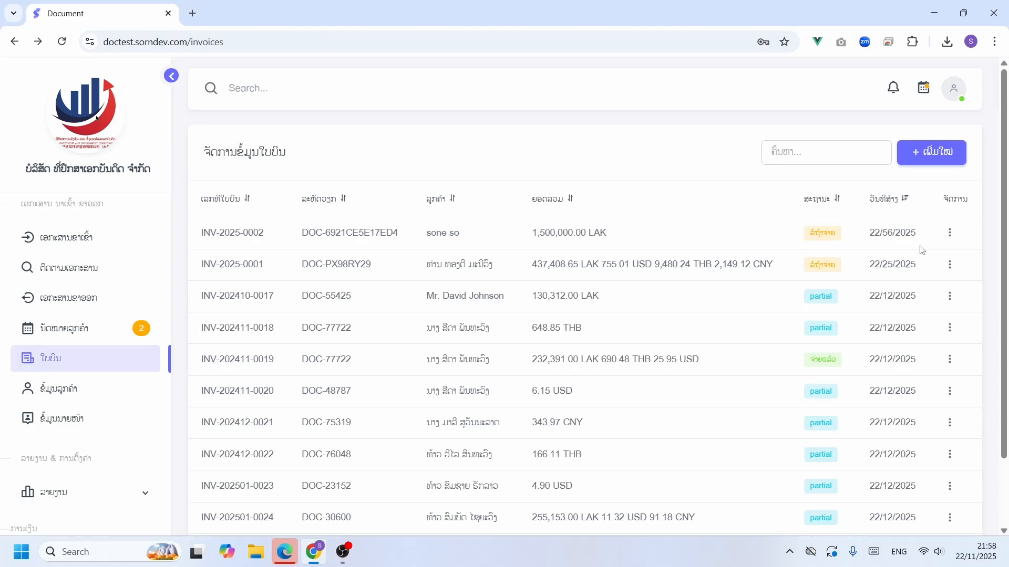
Step: Preview the printout of invoice INV-2025-0002 from the invoice list and cancel printing
click(950, 232)
click(902, 314)
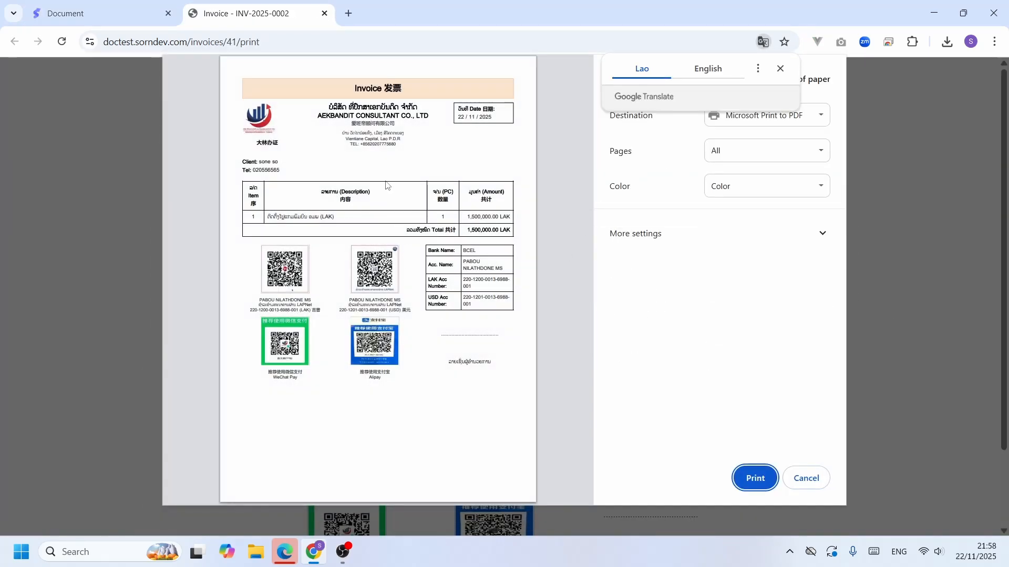
click(806, 478)
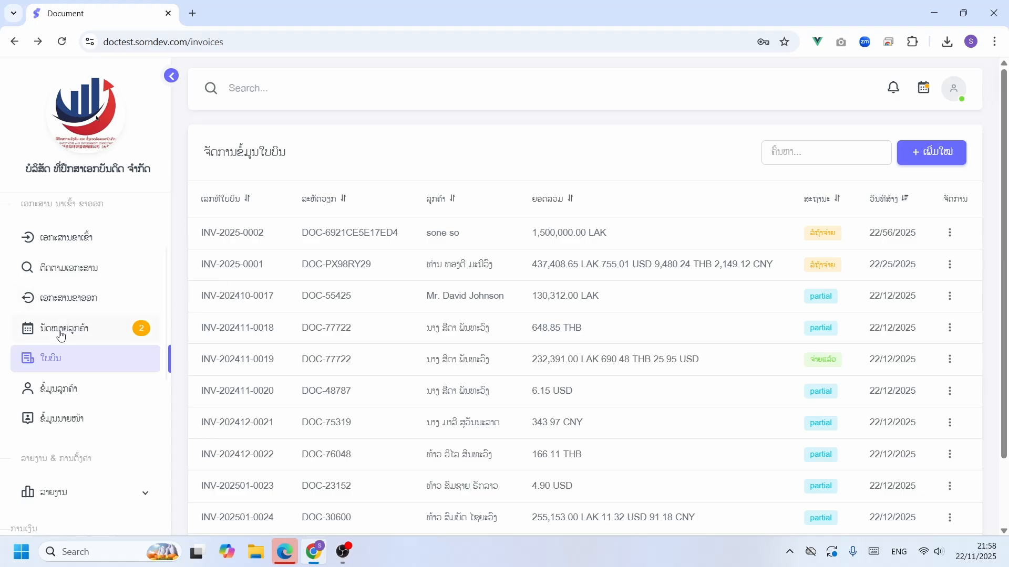
Step: Open document tracking (ຕິດຕາມເອກະສານ) and copy the work code DOC-6921CE5E17ED4
click(78, 269)
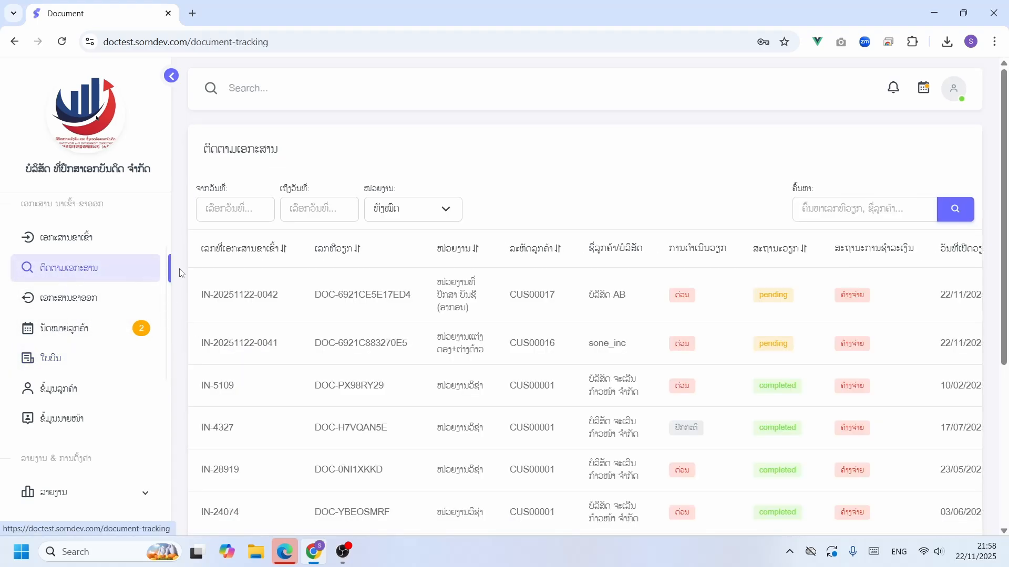
scroll(682, 287, down, 2)
scroll(586, 285, up, 2)
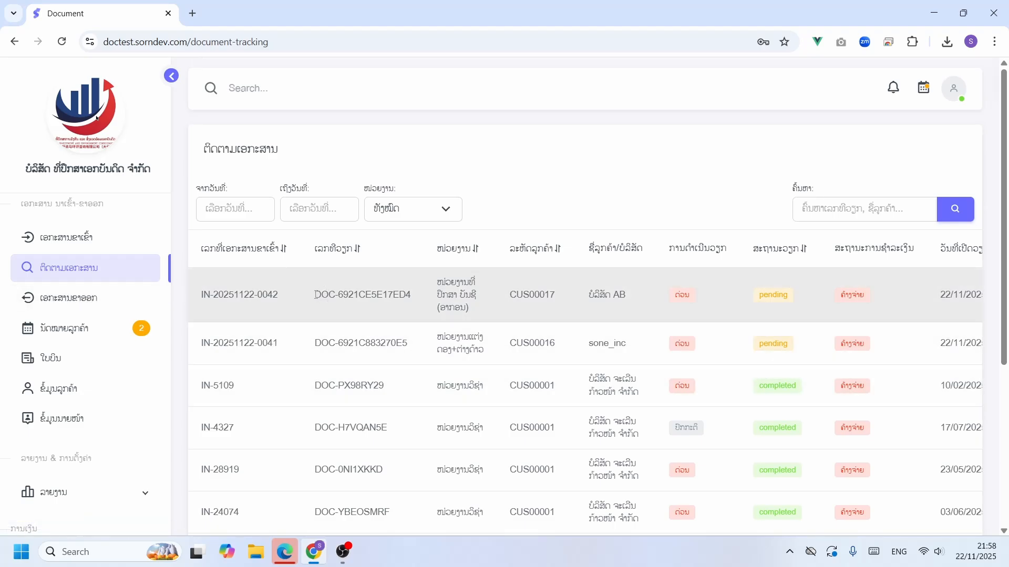
drag(315, 294, 416, 304)
key(ctrl+c)
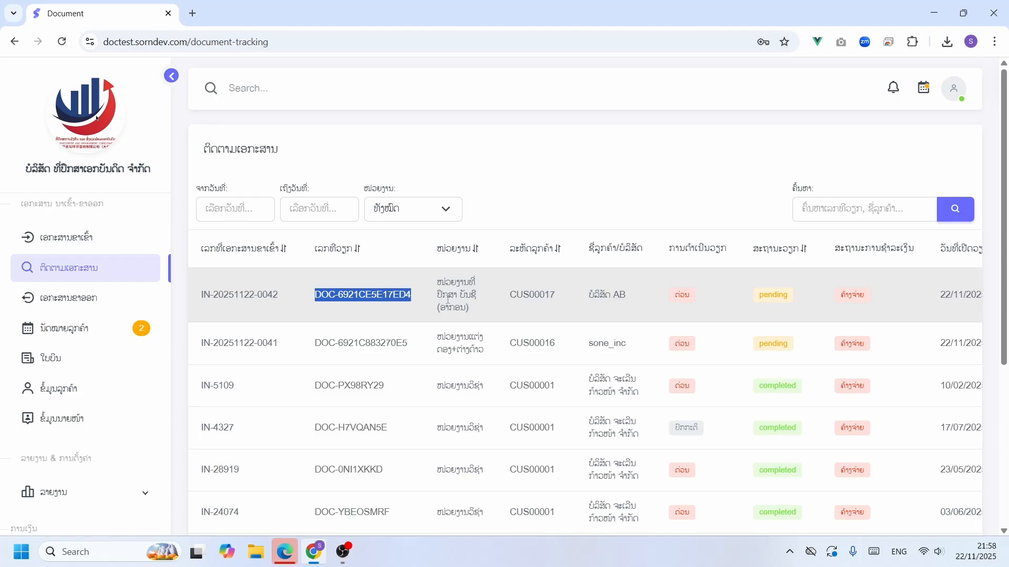
Step: Open the details of work DOC-6921CE5E17ED4 and review its work items, invoice and timeline
scroll(928, 310, right, 5)
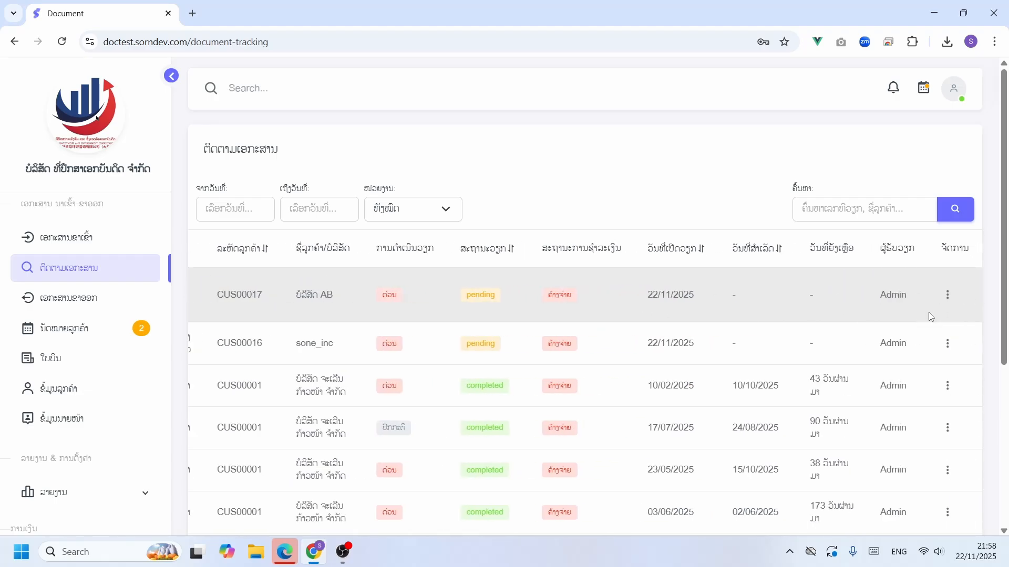
click(948, 295)
click(903, 319)
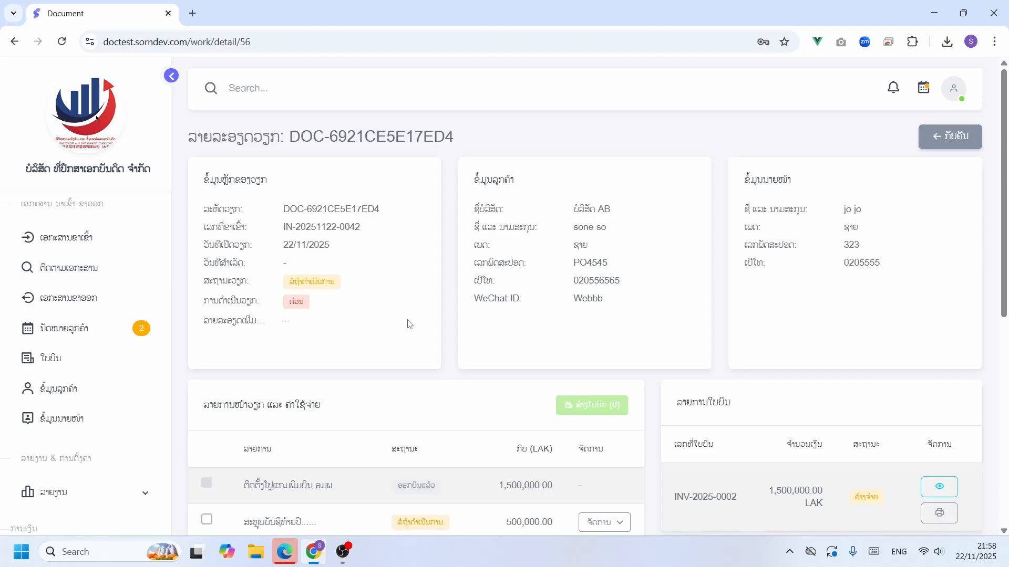
scroll(368, 326, down, 4)
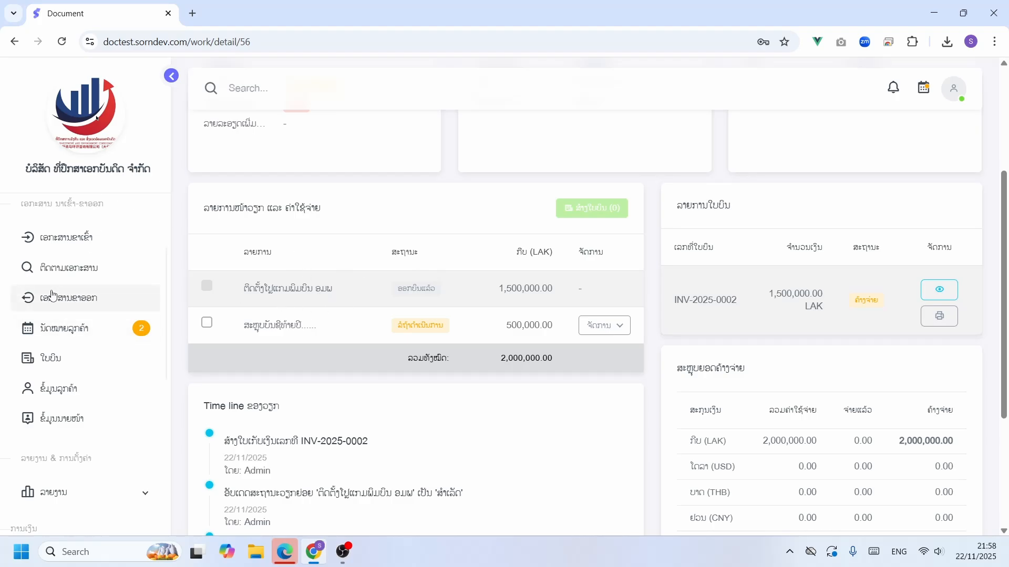
Step: Start a document delivery record under outgoing documents (ເອກະສານຂາອອກ), search for DOC-6921CE5E17ED4 and select that work
click(57, 305)
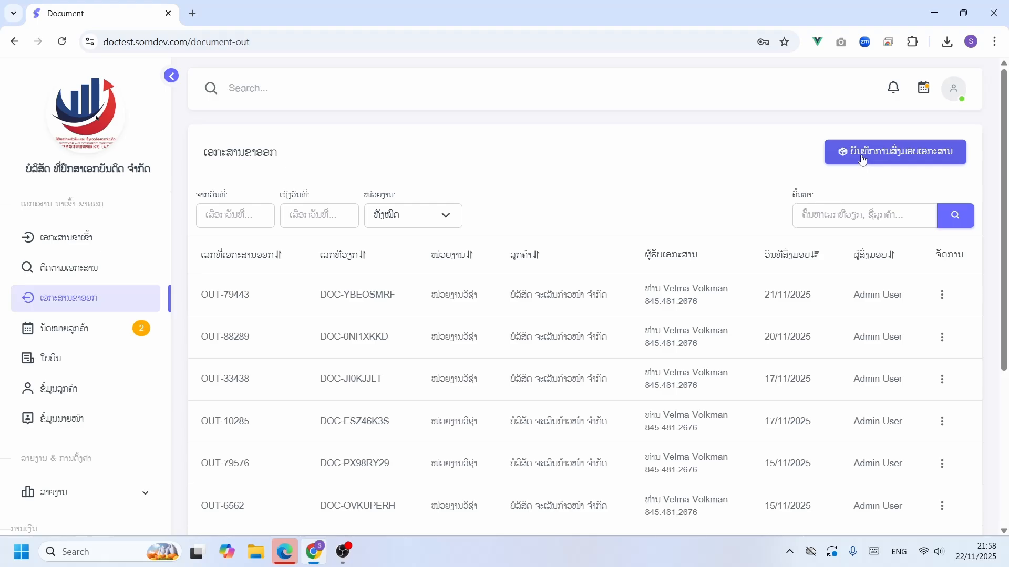
click(897, 156)
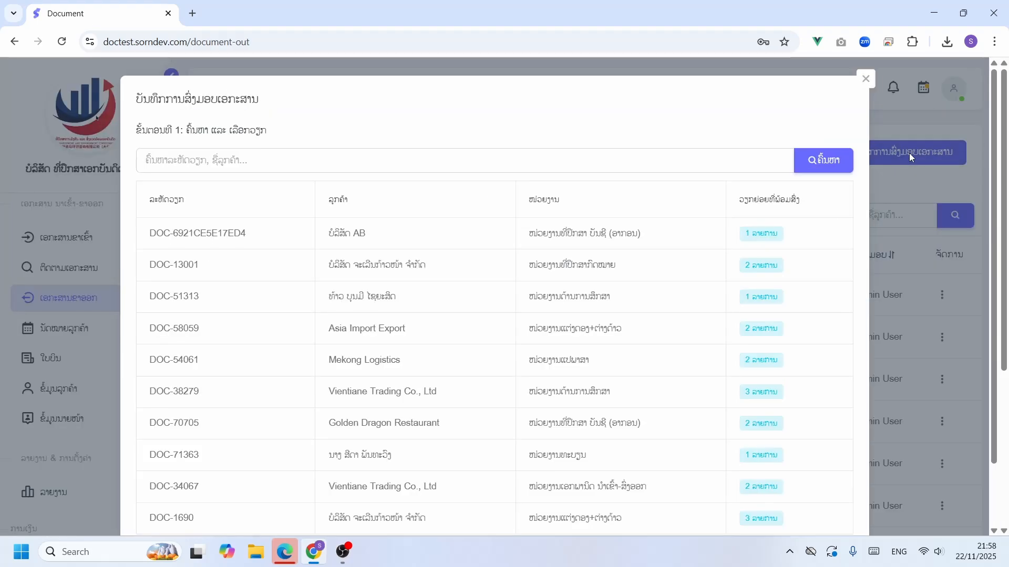
click(236, 161)
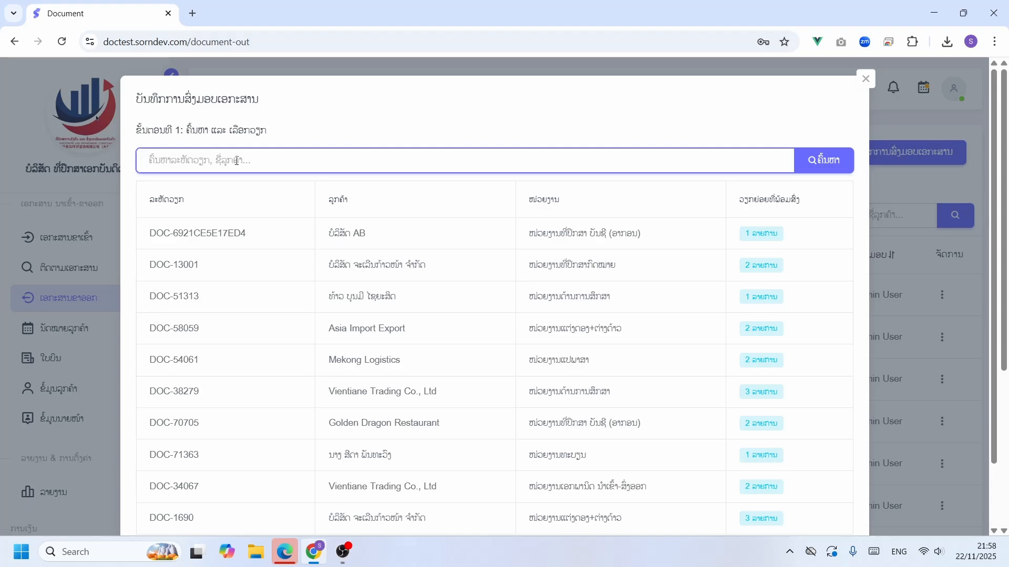
key(ctrl+v)
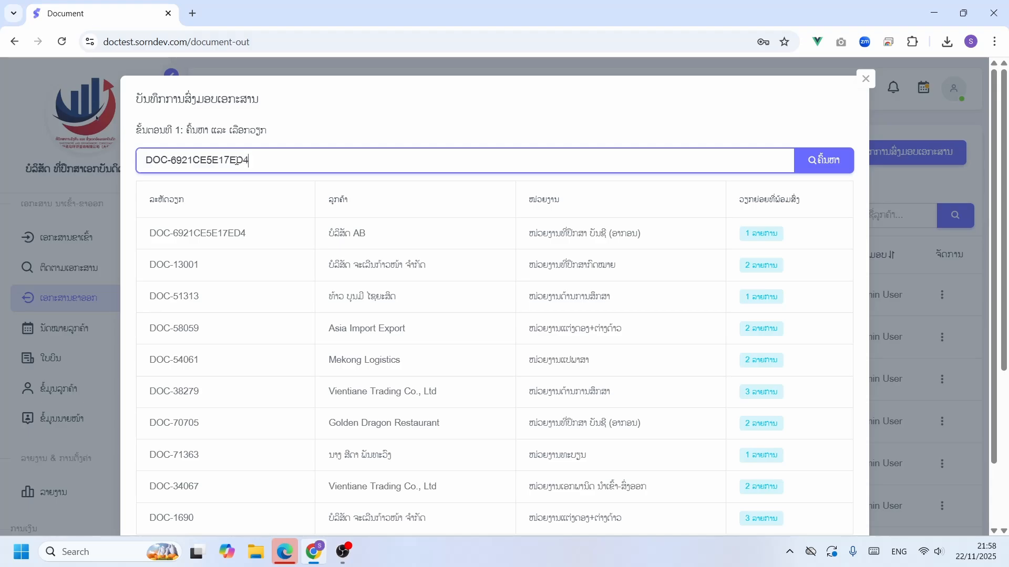
click(830, 160)
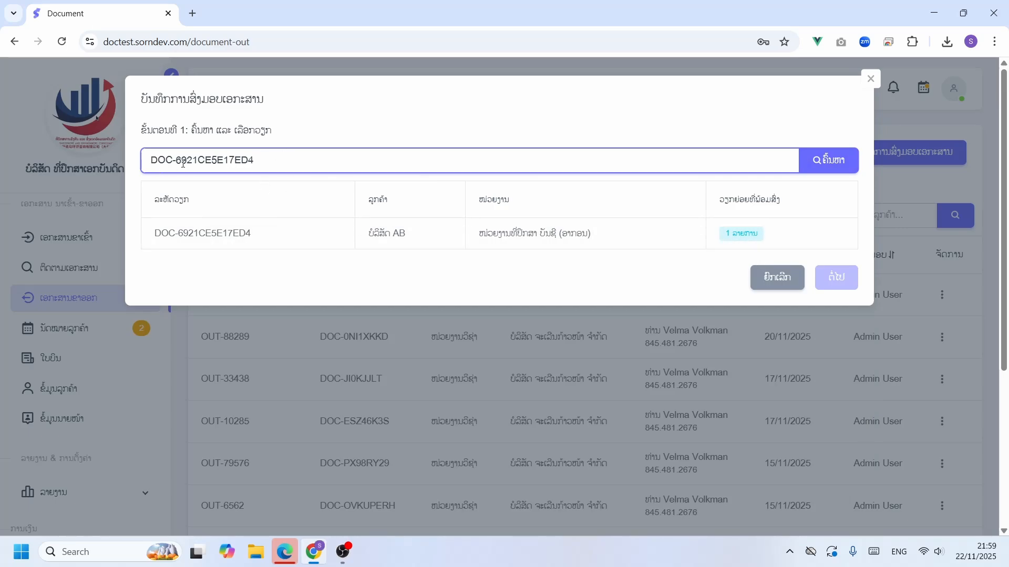
click(297, 240)
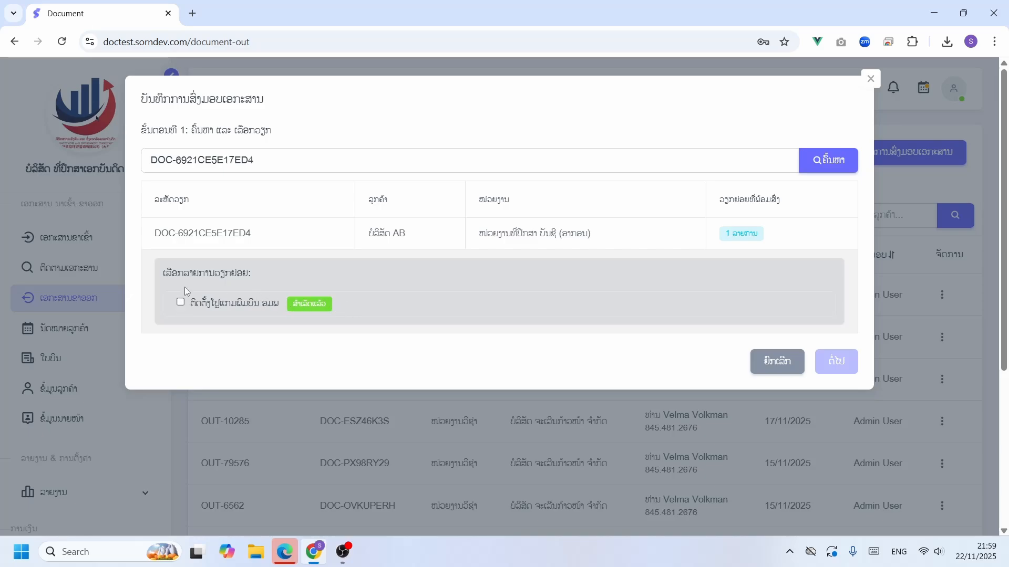
Step: Include the work item ຕິດຕັ້ງໂປຼແກມພິມບິນ ອມພ in the delivery and continue to the confirmation stage
click(181, 302)
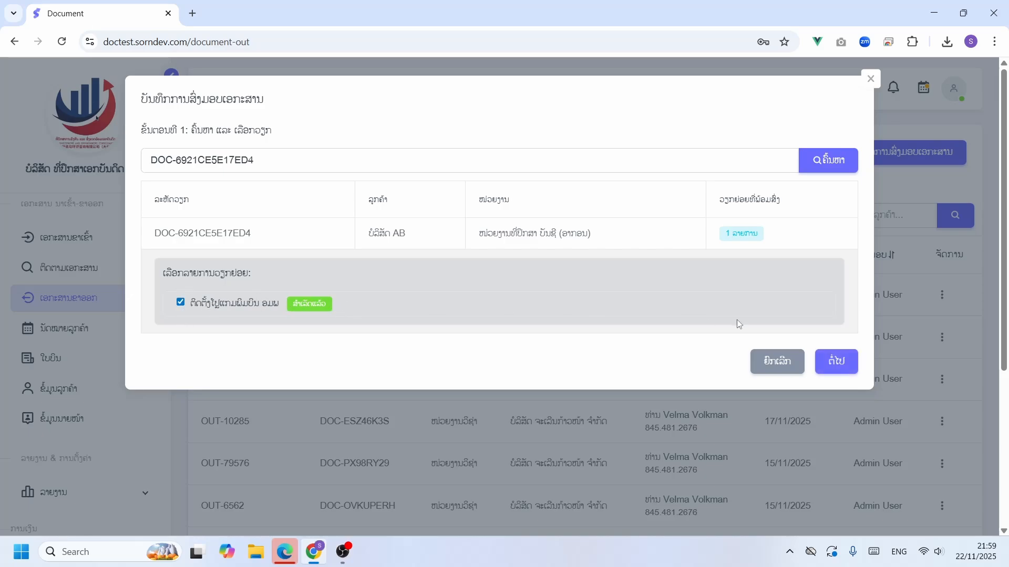
click(838, 367)
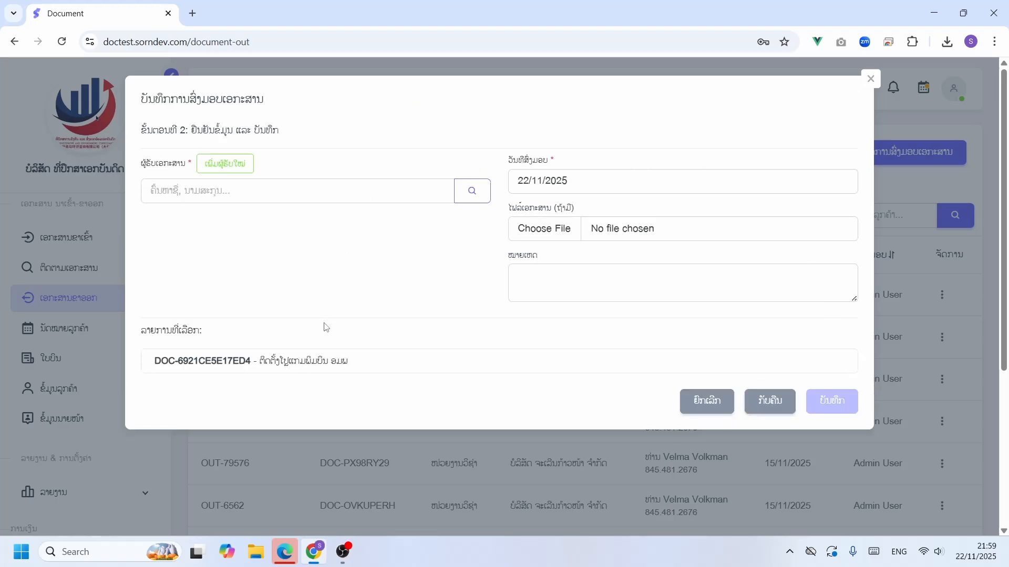
click(198, 188)
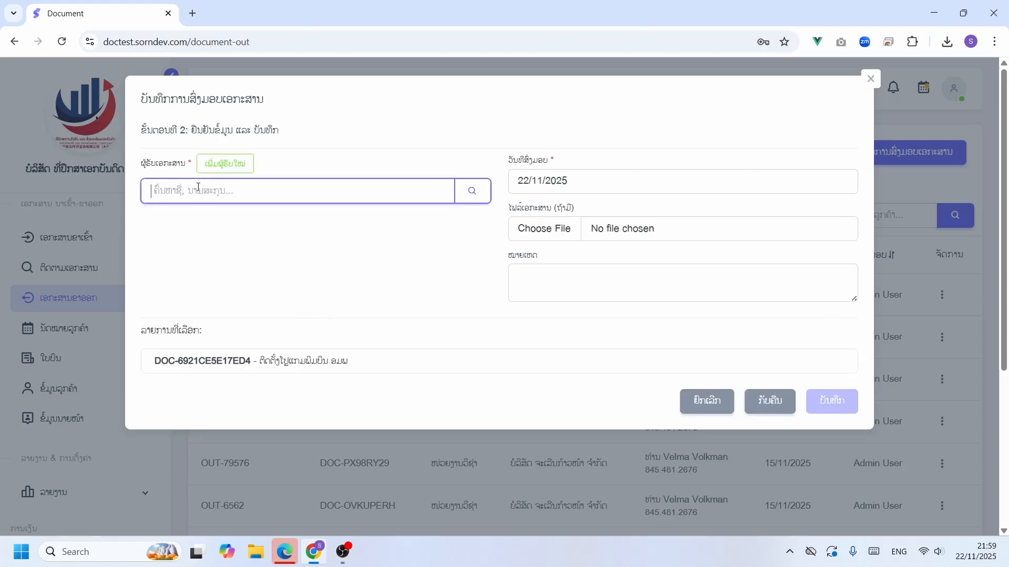
text(y)
key(BackSpace)
text(yu)
key(BackSpace)
Step: Add a new document recipient for the delivery and enter the recipient's first name and surname
click(226, 167)
click(228, 198)
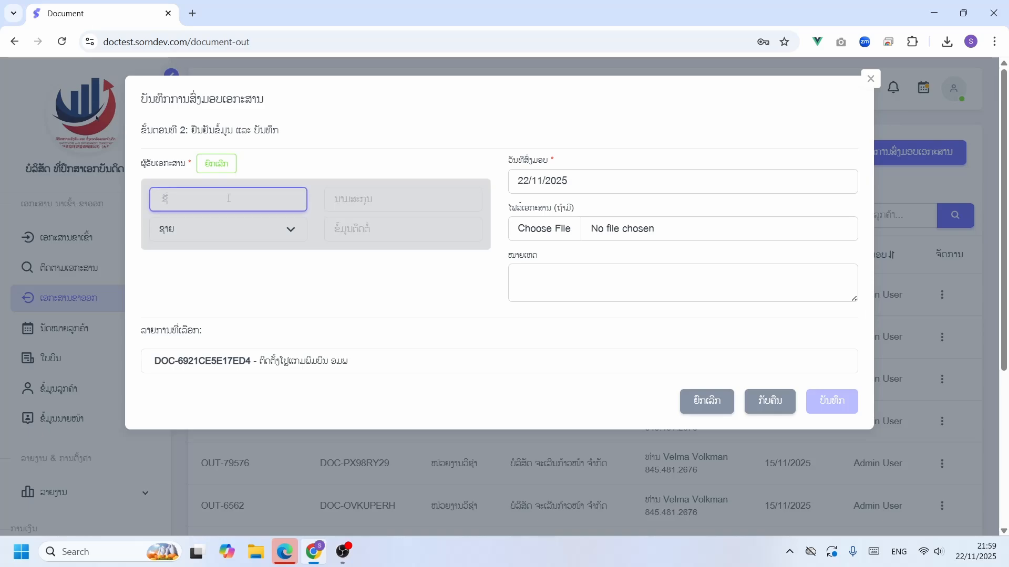
key(super+space)
key(super+space)
text(ແສ)
click(349, 203)
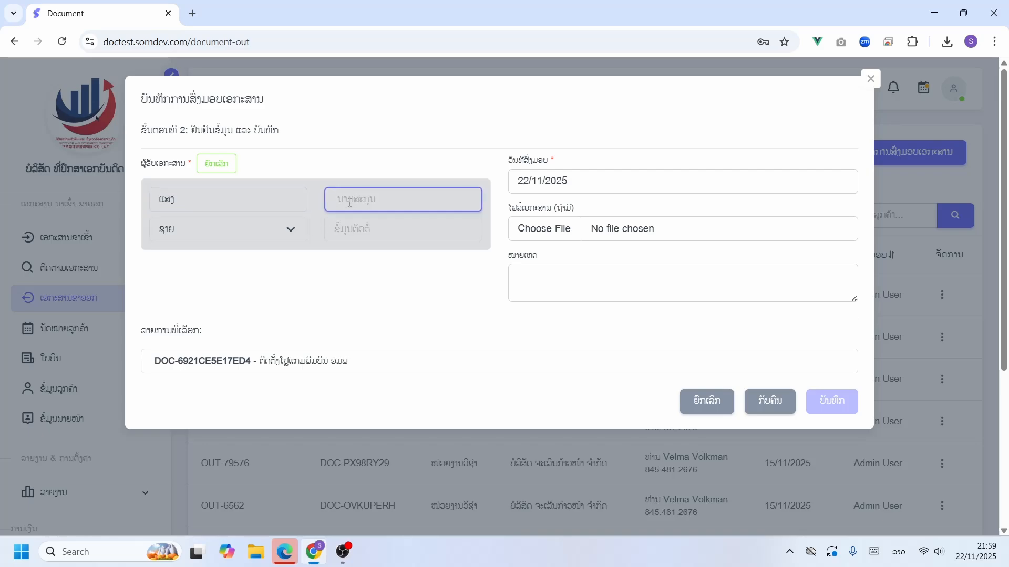
text(ສອນ)
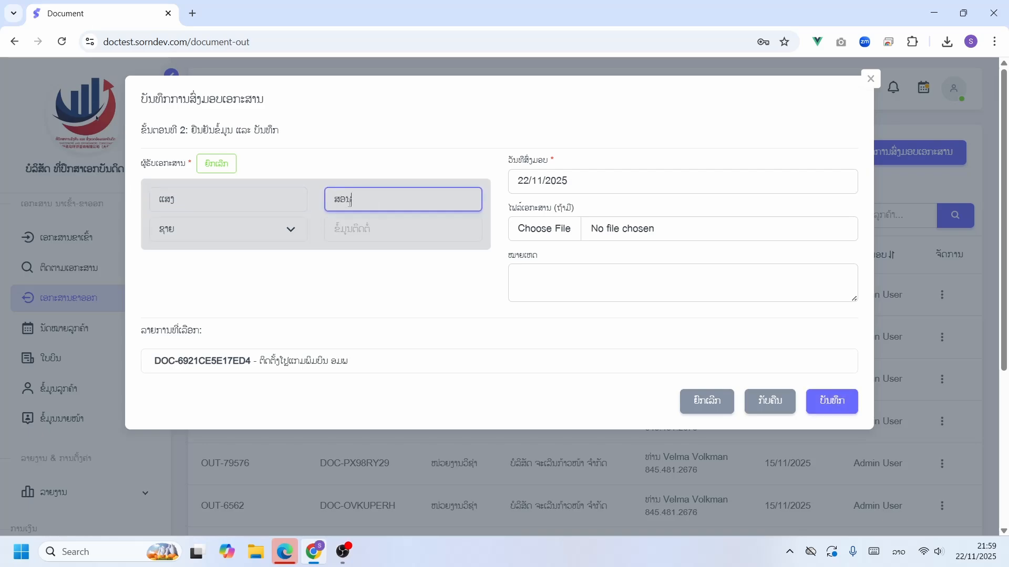
Step: Set the new recipient's gender to ຊາຍ and enter the contact phone number
click(289, 228)
click(218, 251)
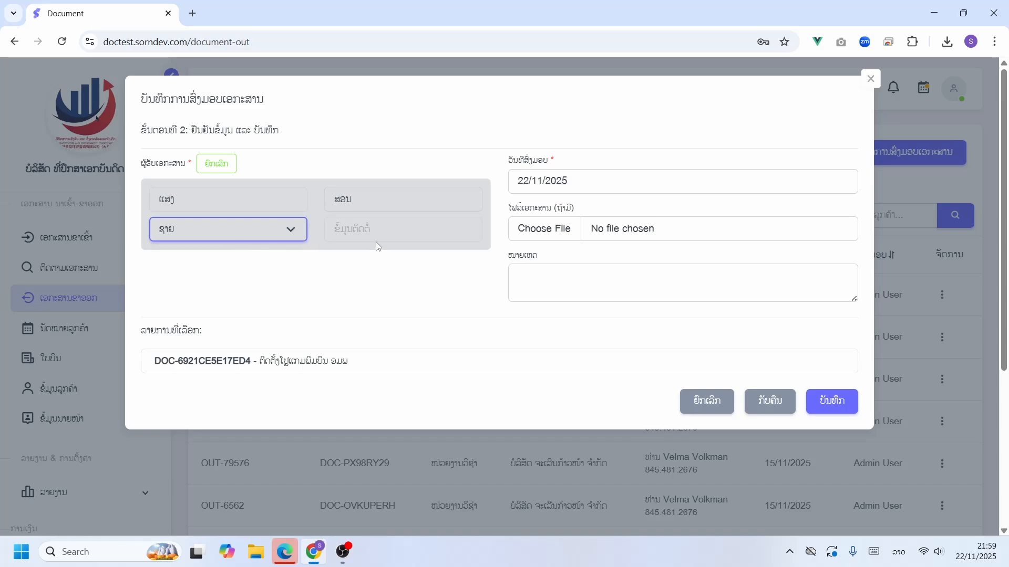
click(389, 229)
text(020)
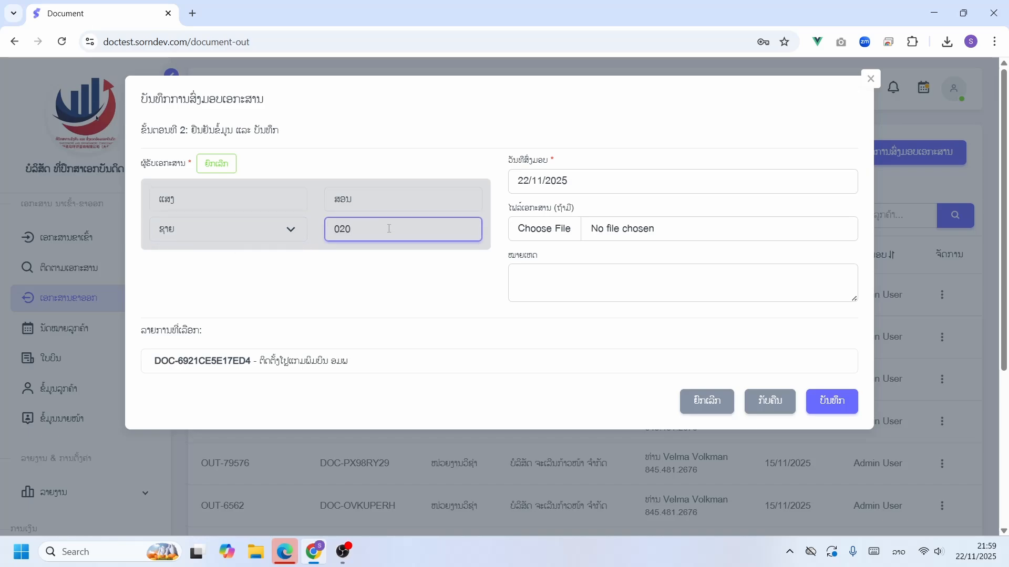
text(55556666)
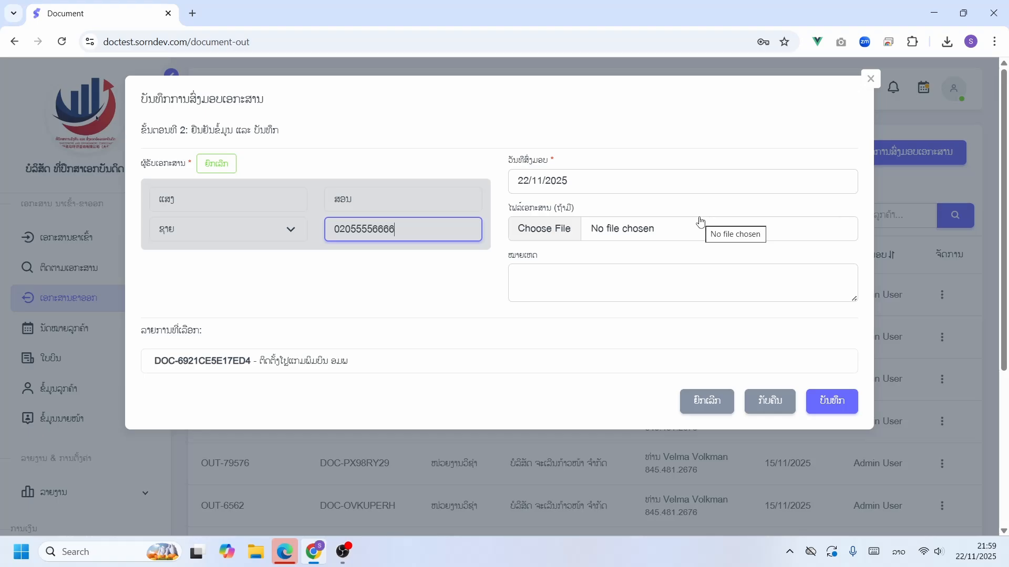
Step: Browse for a document file without attaching one, leave the remarks empty and save the delivery record
click(552, 233)
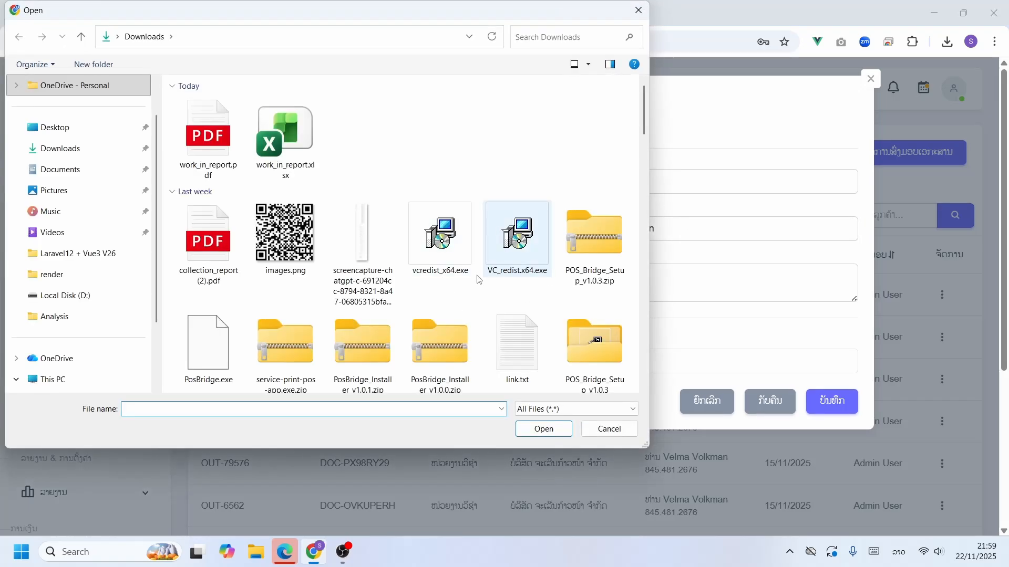
click(609, 429)
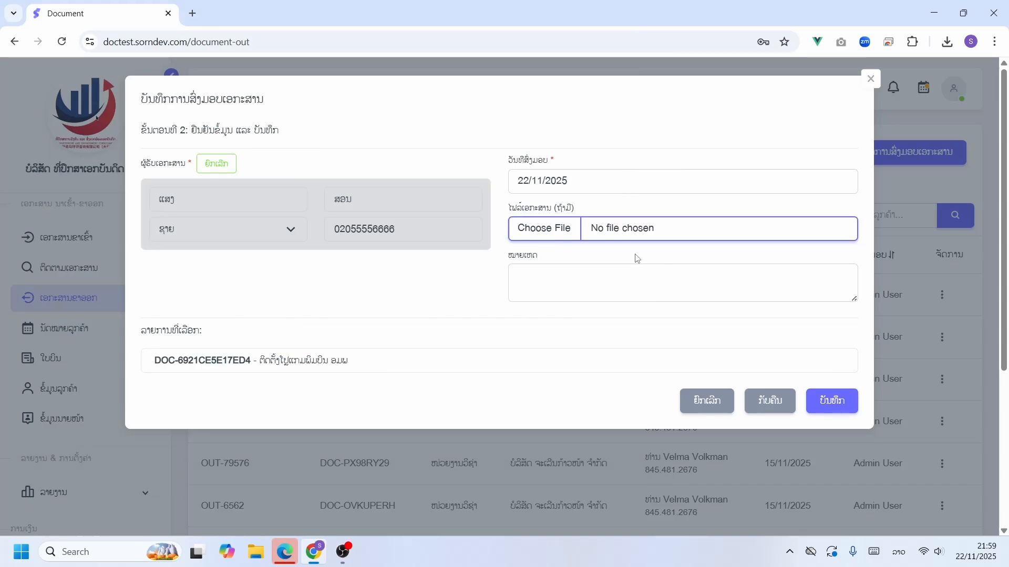
click(626, 291)
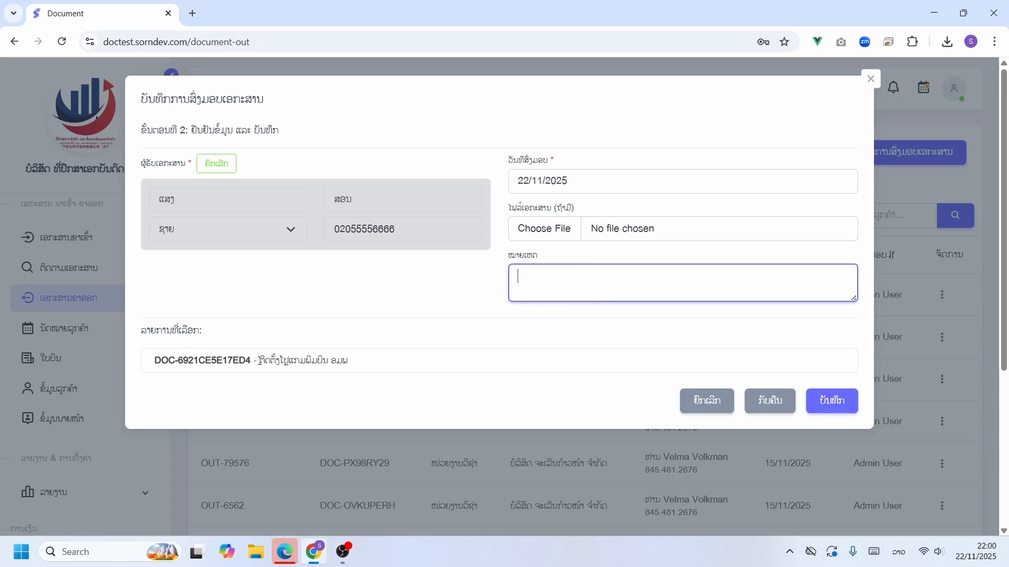
drag(259, 361, 435, 365)
click(440, 366)
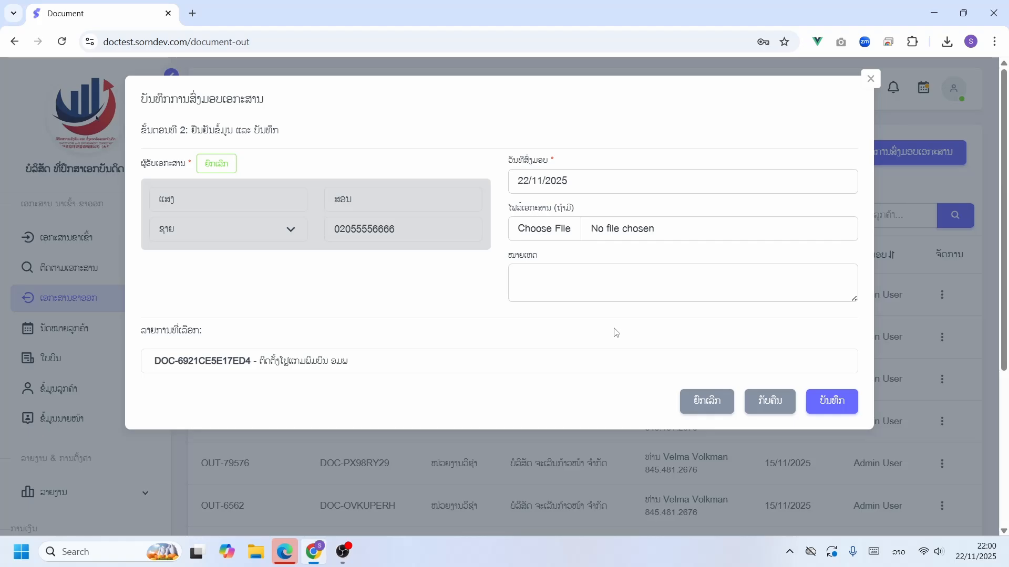
click(829, 401)
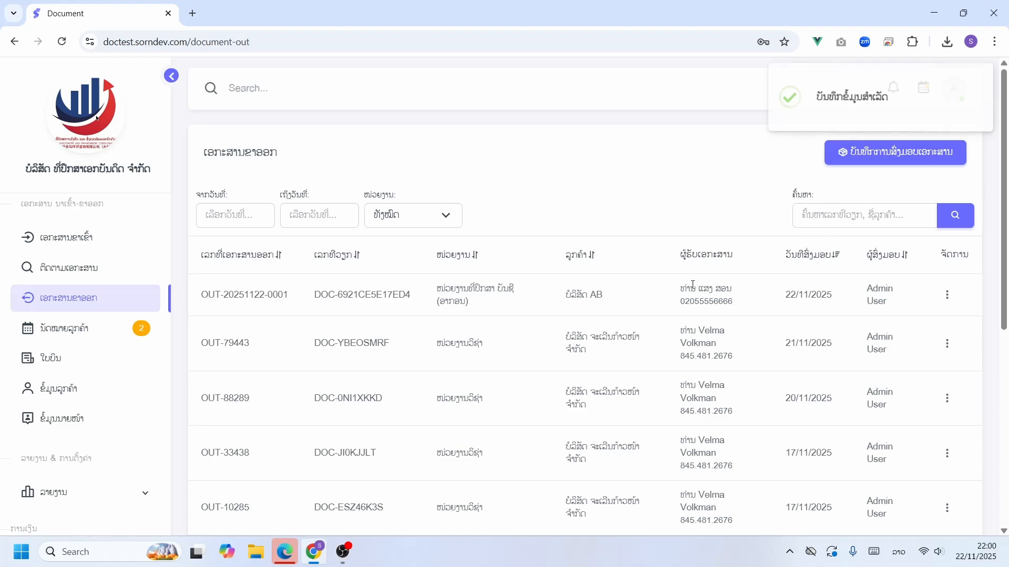
Step: Review the available actions, recipient, delivery date and work code of the new delivery record for DOC-6921CE5E17ED4
click(948, 295)
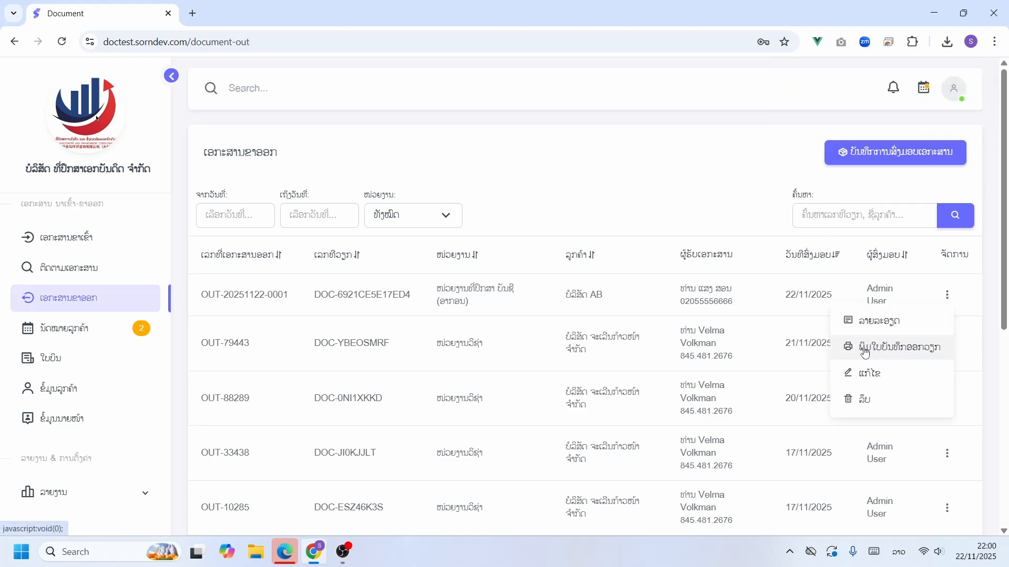
drag(213, 295, 753, 314)
click(753, 314)
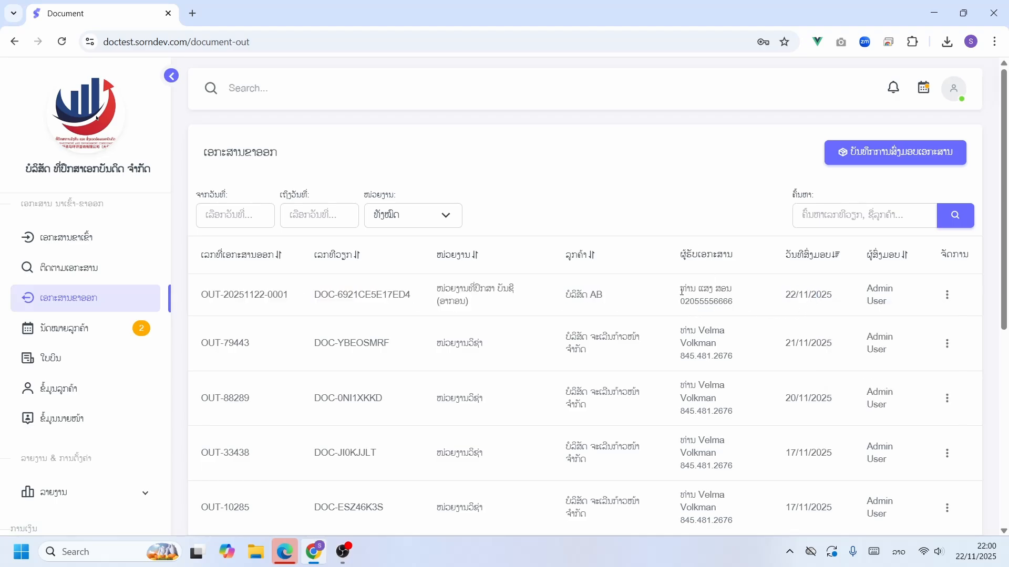
drag(682, 290, 842, 298)
click(748, 306)
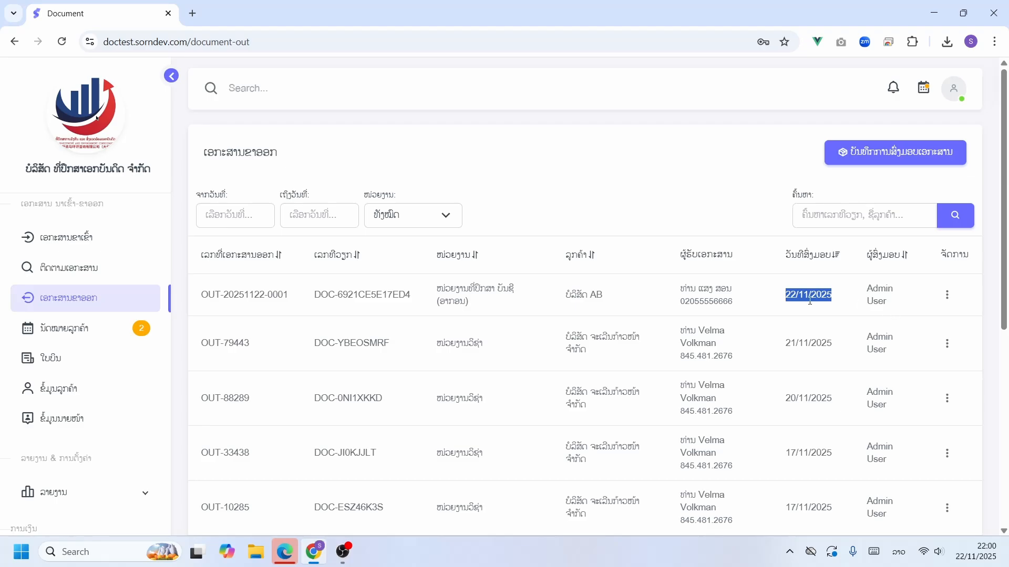
drag(201, 295, 428, 295)
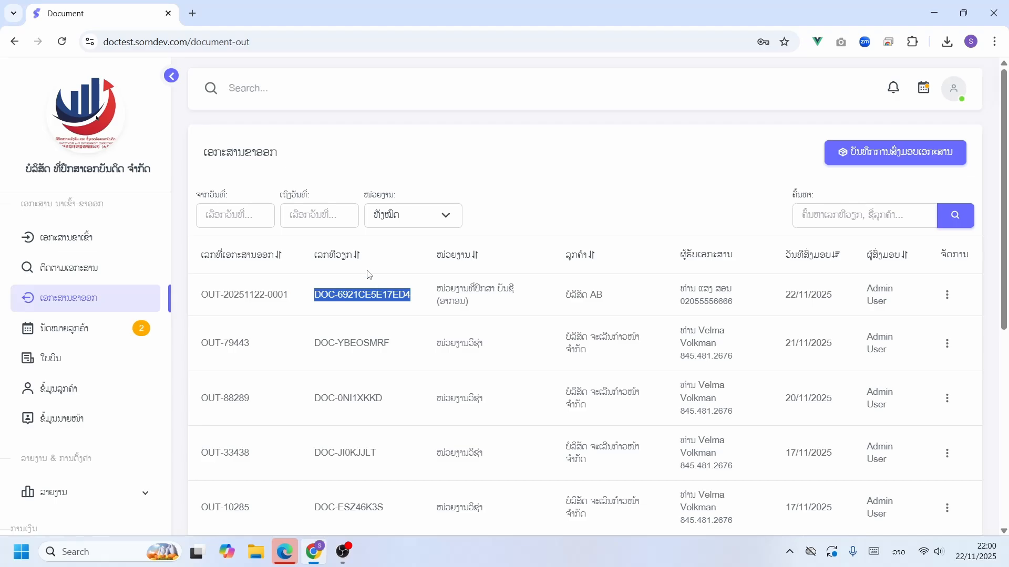
Step: Preview the work-out slip (ພິມໃບບັນທຶກອອກວຽກ) of the new delivery, check its recipient, date and phone details, and cancel printing
click(948, 295)
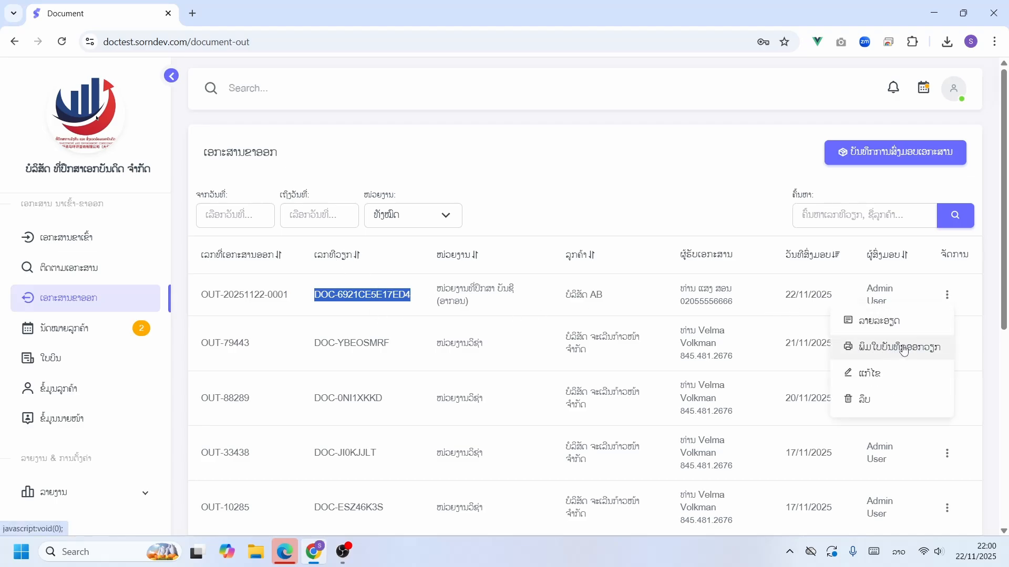
click(903, 348)
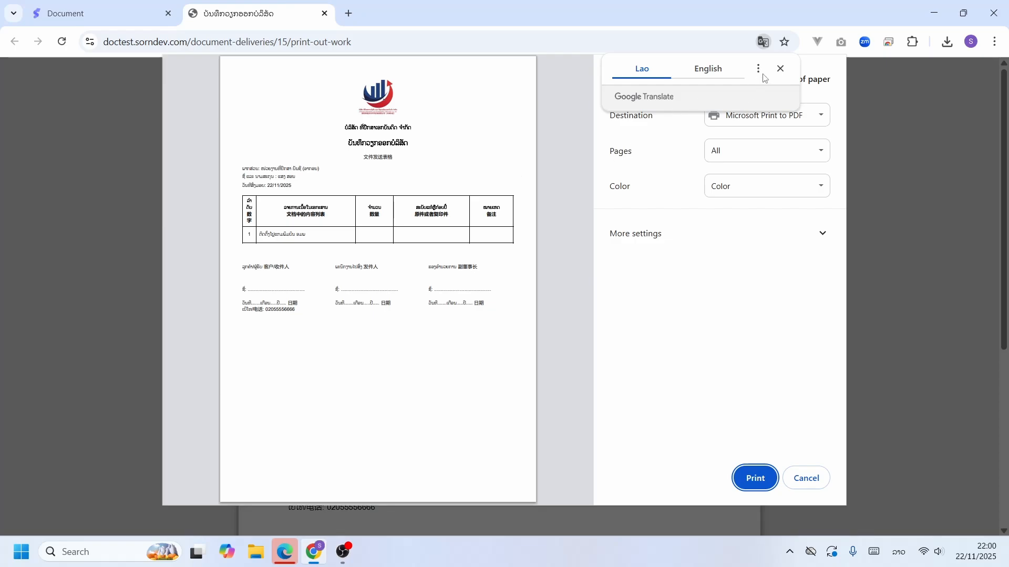
click(780, 68)
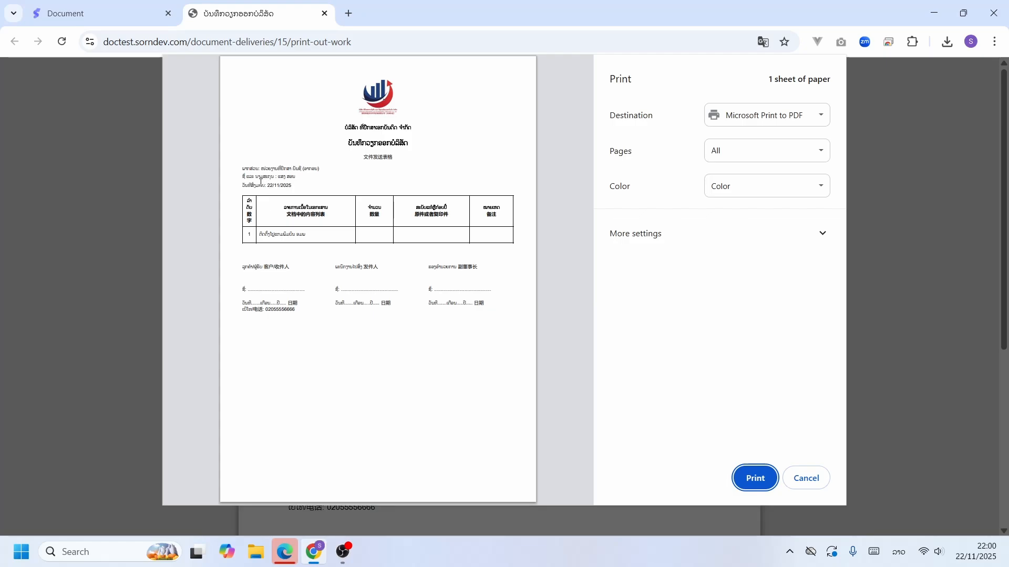
drag(274, 179, 308, 179)
drag(271, 186, 320, 168)
drag(264, 310, 242, 310)
click(806, 478)
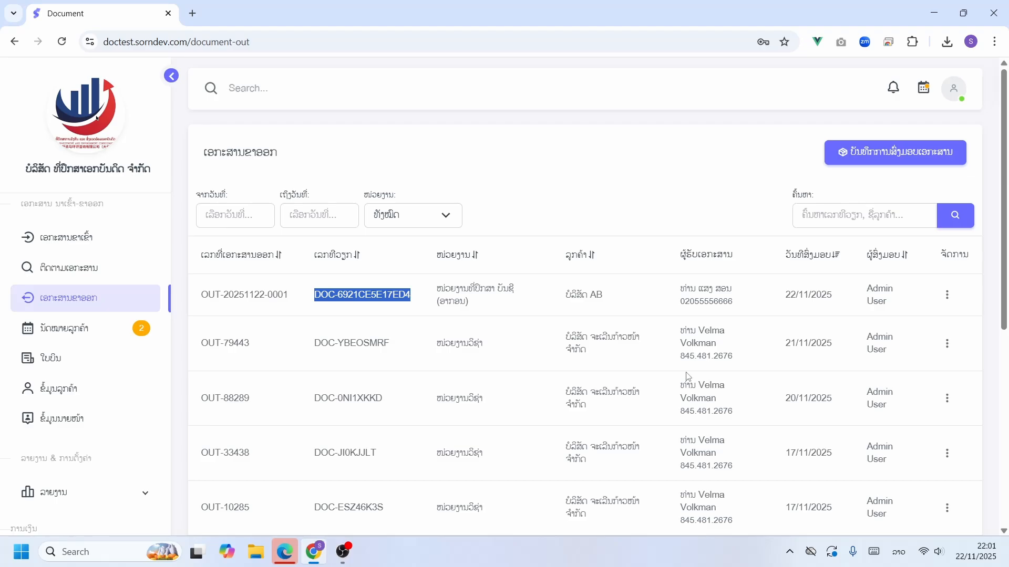
Step: Look through the incoming documents list (ເອກະສານຂາເຂົ້າ) and return to the outgoing documents (ເອກະສານຂາອອກ)
click(58, 267)
click(53, 243)
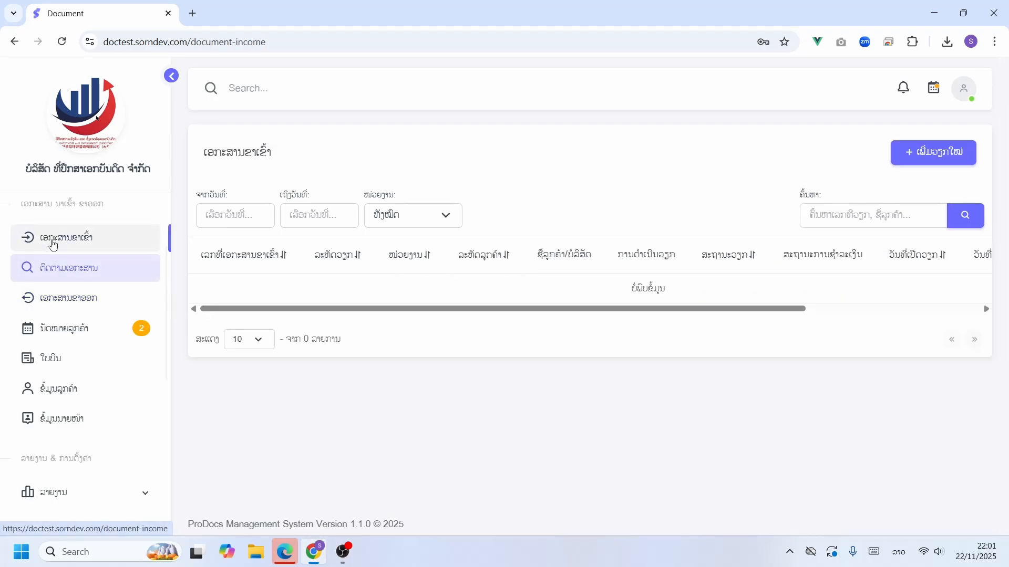
scroll(578, 348, down, 5)
scroll(582, 370, up, 5)
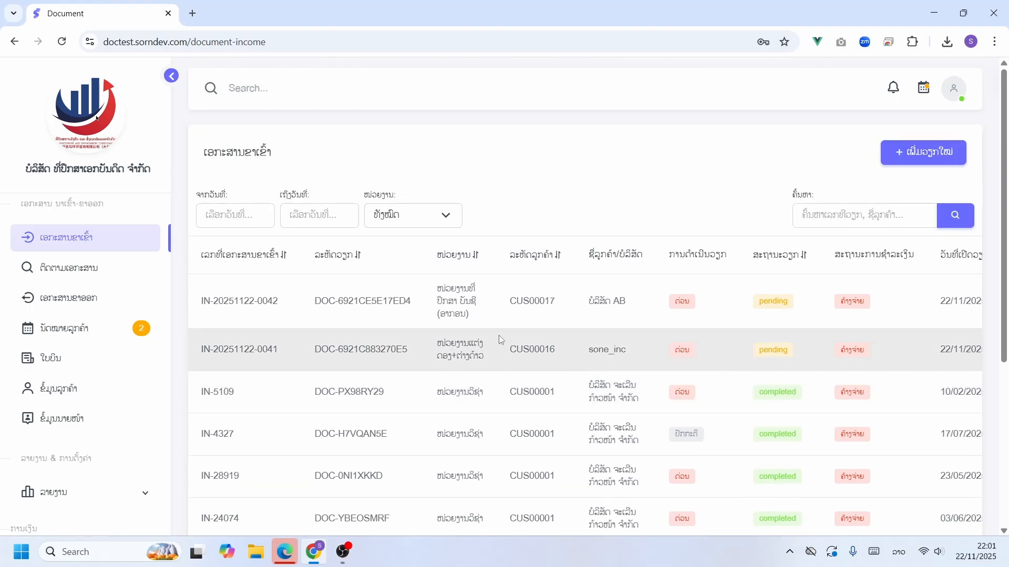
scroll(386, 311, down, 5)
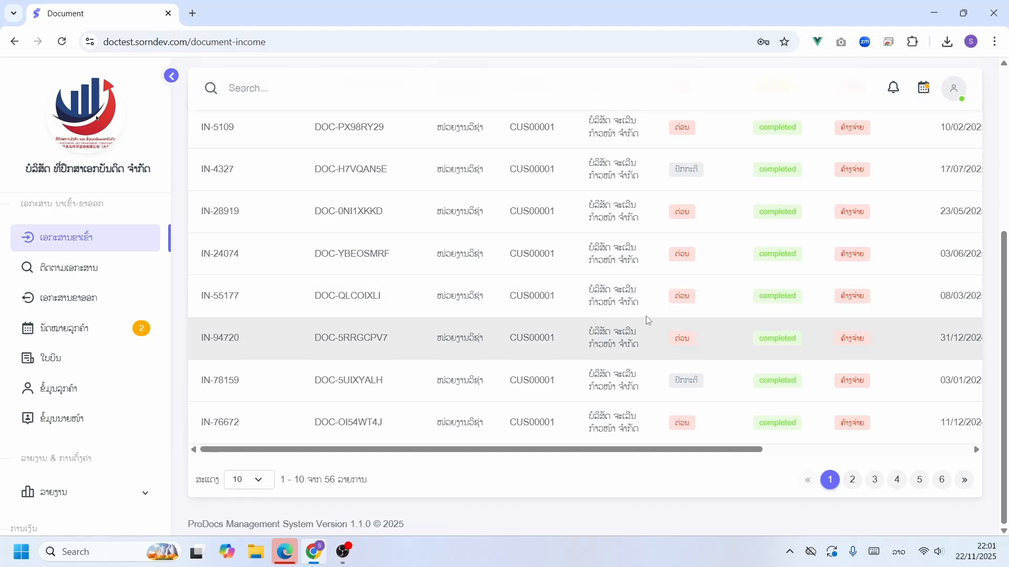
scroll(565, 355, up, 5)
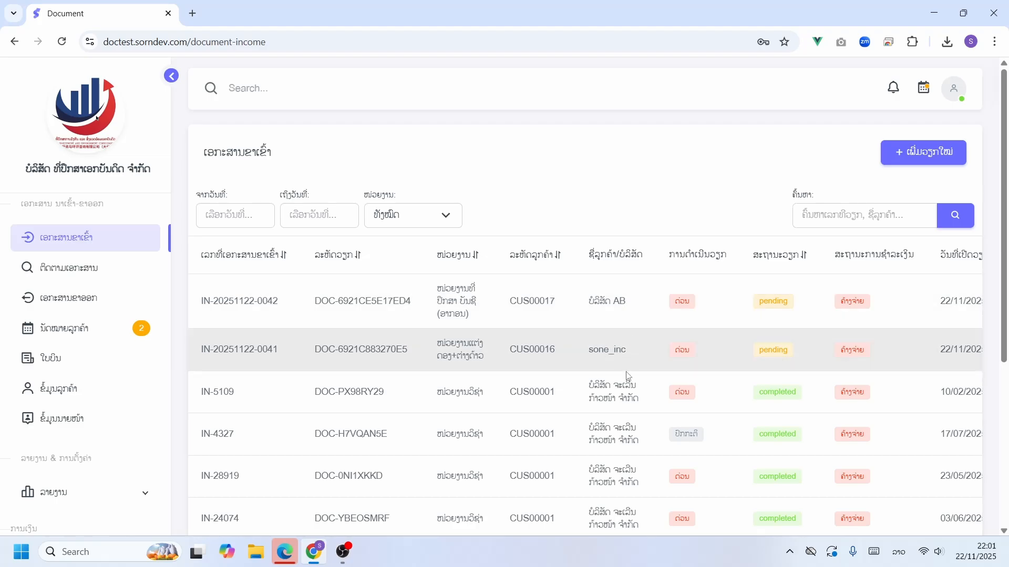
click(84, 308)
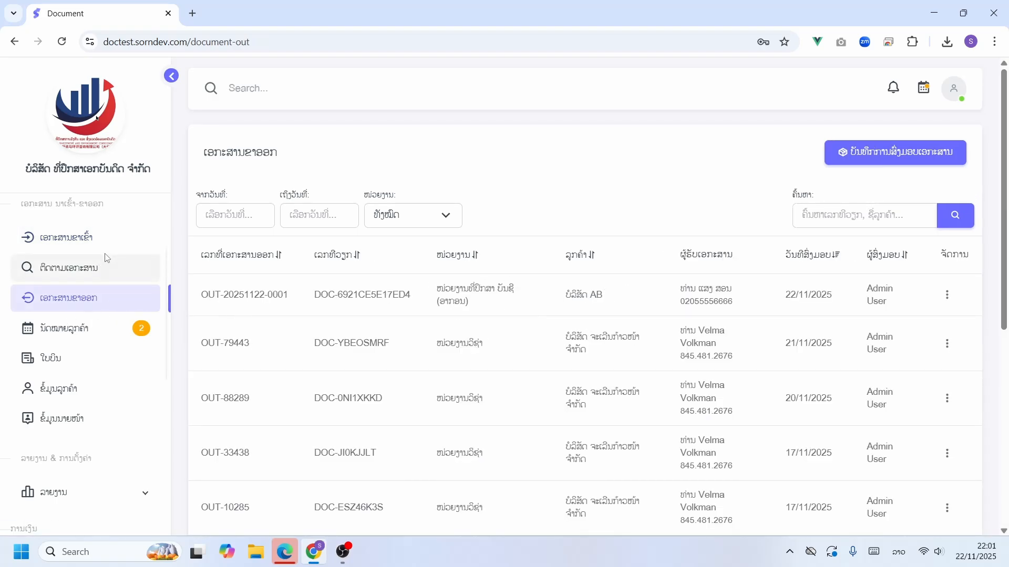
Step: Open the sub-task type settings (ຈັດການປະເພດວຽກຍ່ອຍ) and filter the list by the unit ໜ່ວຍງານທະບຽນ
scroll(108, 261, down, 10)
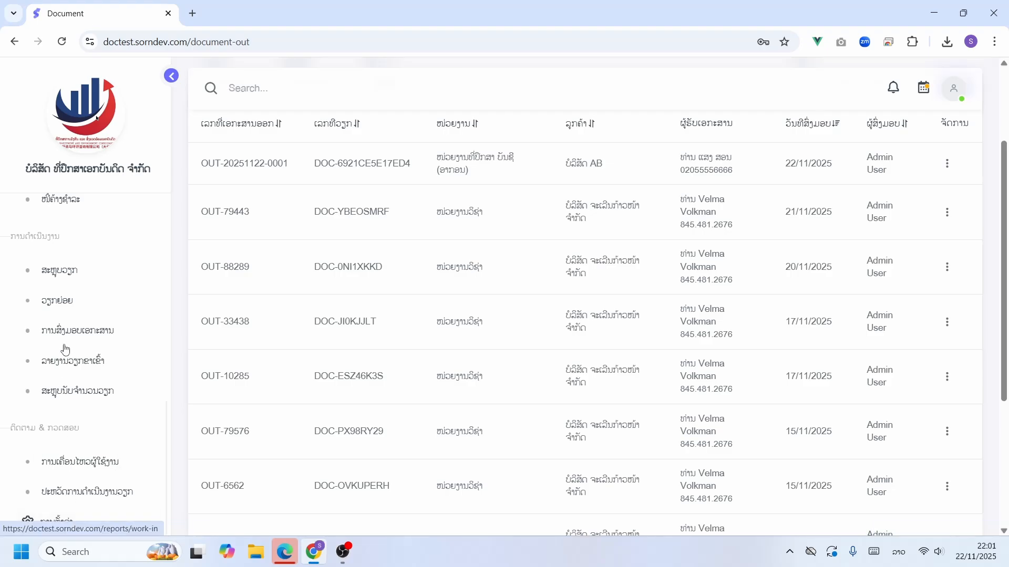
click(91, 523)
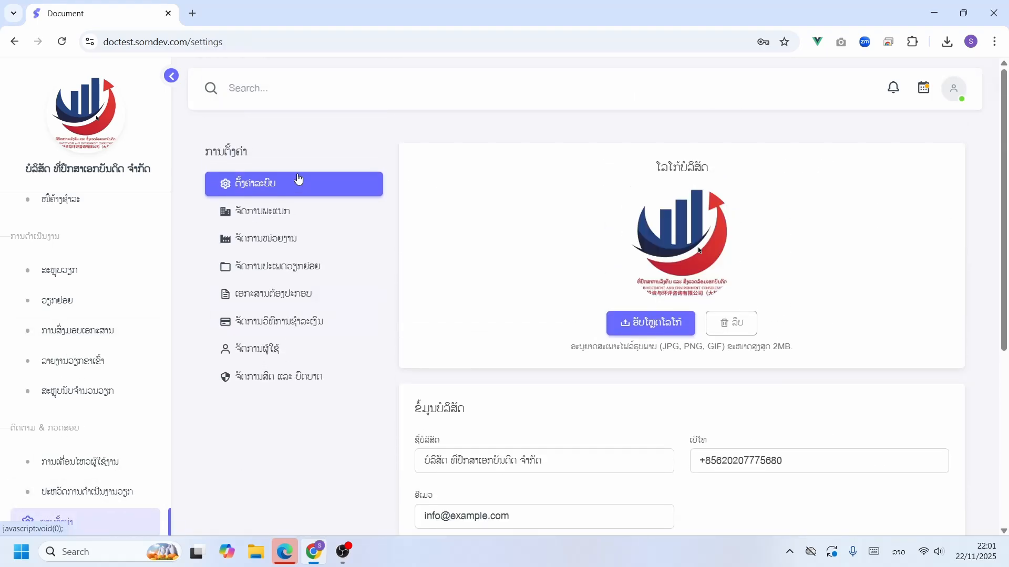
click(264, 270)
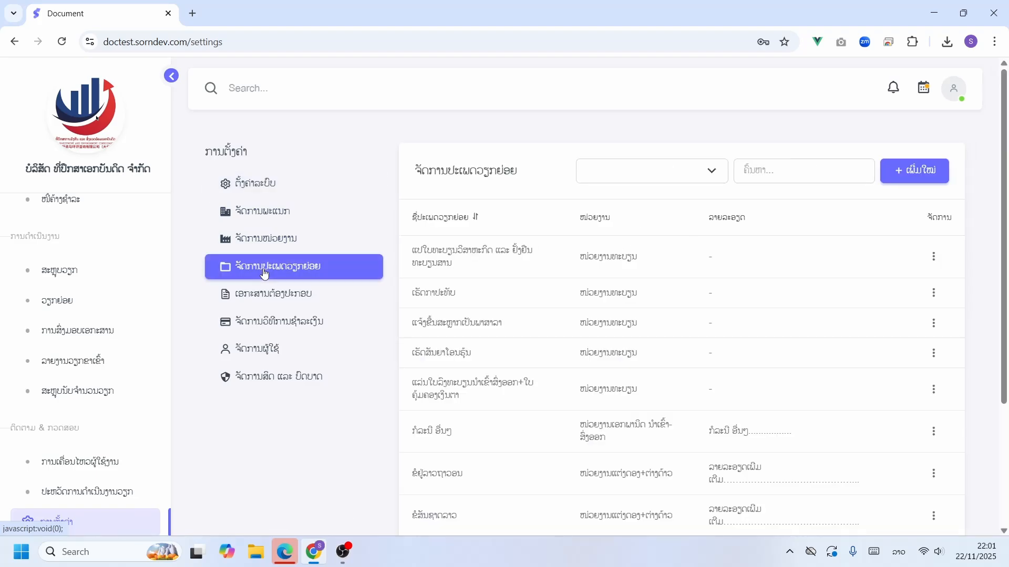
click(691, 178)
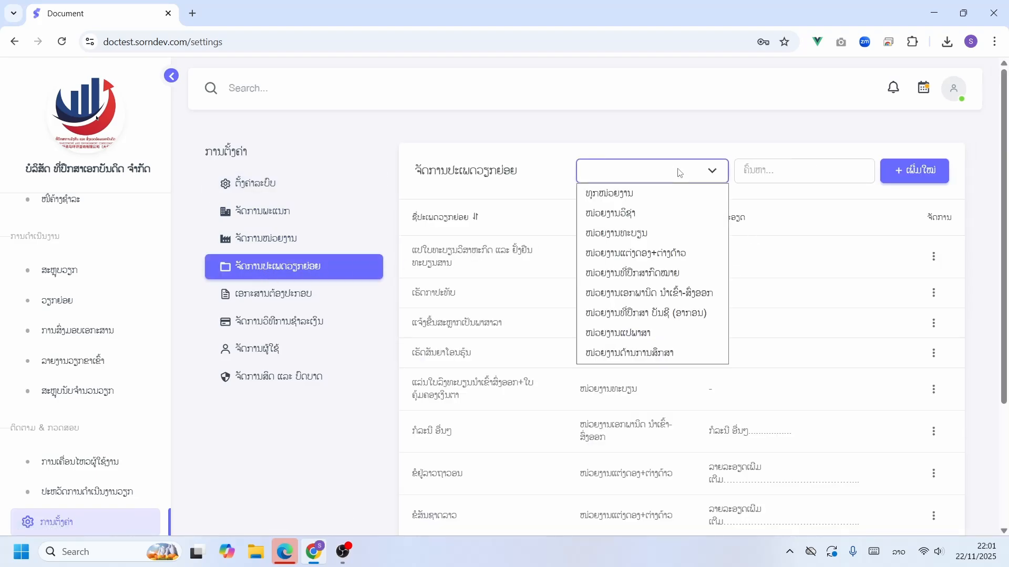
click(619, 234)
scroll(614, 307, down, 2)
scroll(614, 310, up, 2)
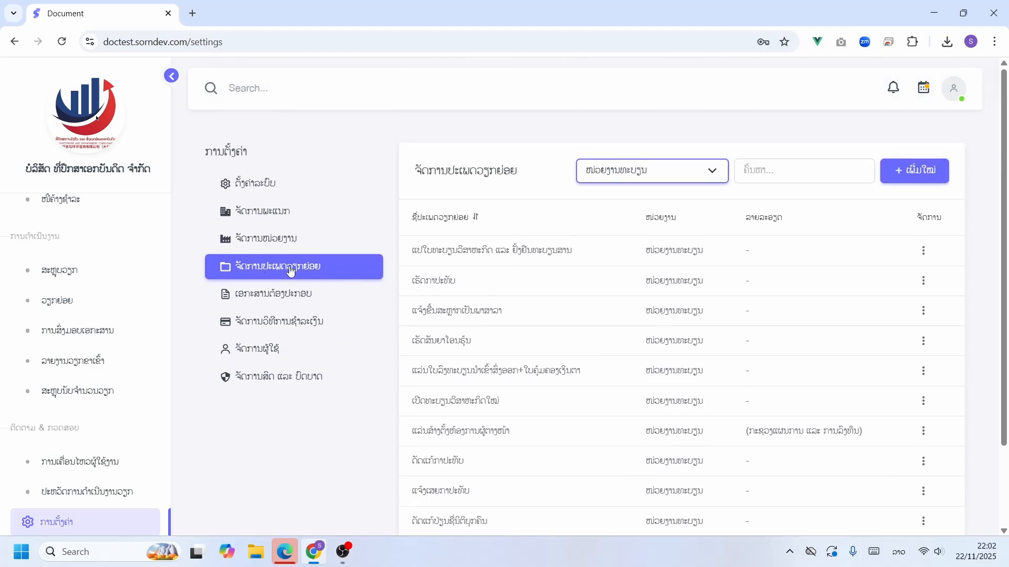
Step: Open the required documents settings (ເອກະສານຕ້ອງປະກອບ) and look through the document list
click(277, 307)
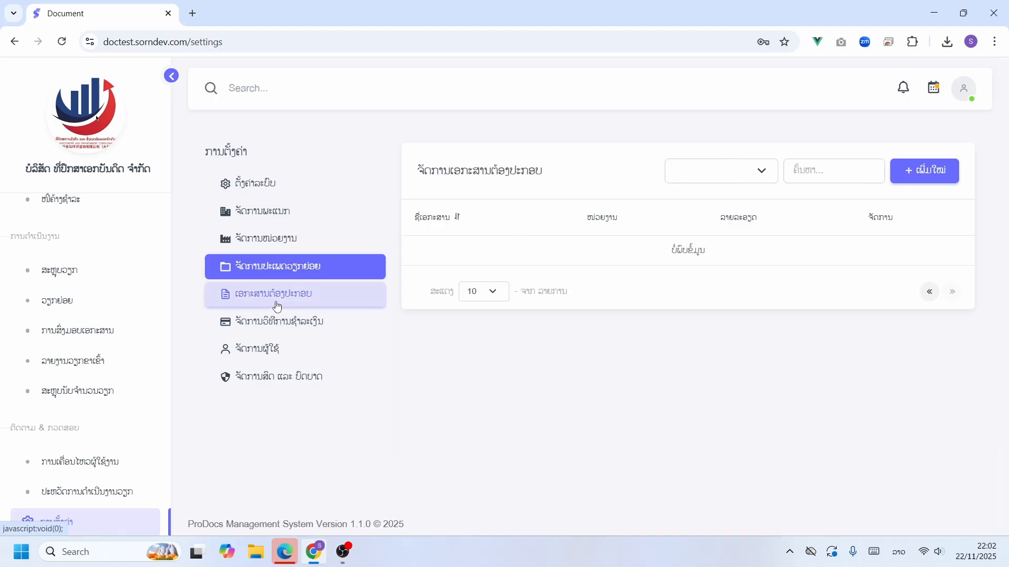
scroll(763, 291, down, 2)
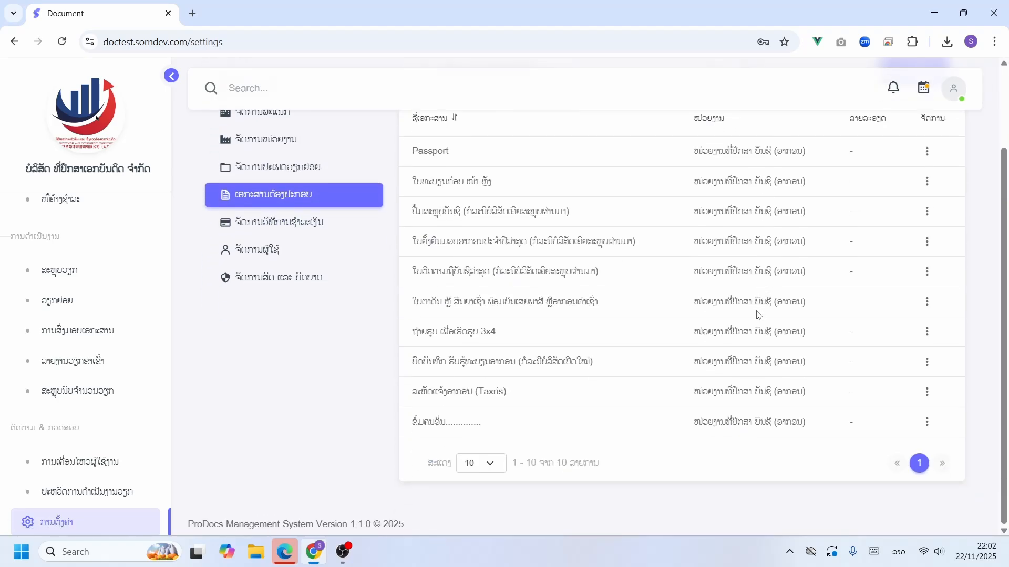
scroll(607, 282, up, 2)
Step: Filter the required documents by ທຸກໜ່ວຍງານ, ໜ່ວຍງານວີຊ່າ, ໜ່ວຍງານທະບຽນ and ໜ່ວຍງານແຕ່ງດອງ+ຕ່າງດ້າວ in turn
click(672, 180)
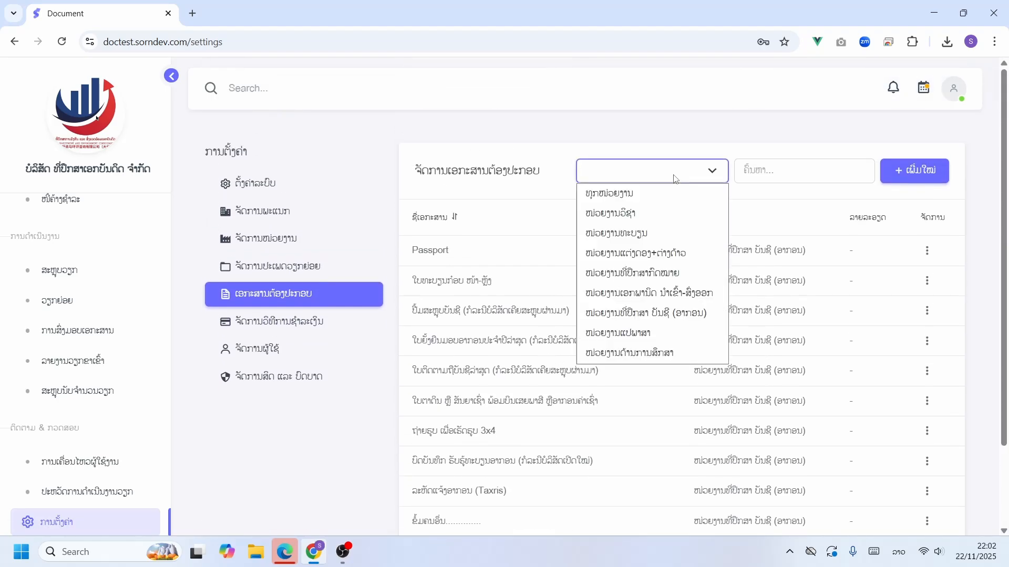
click(659, 194)
click(664, 174)
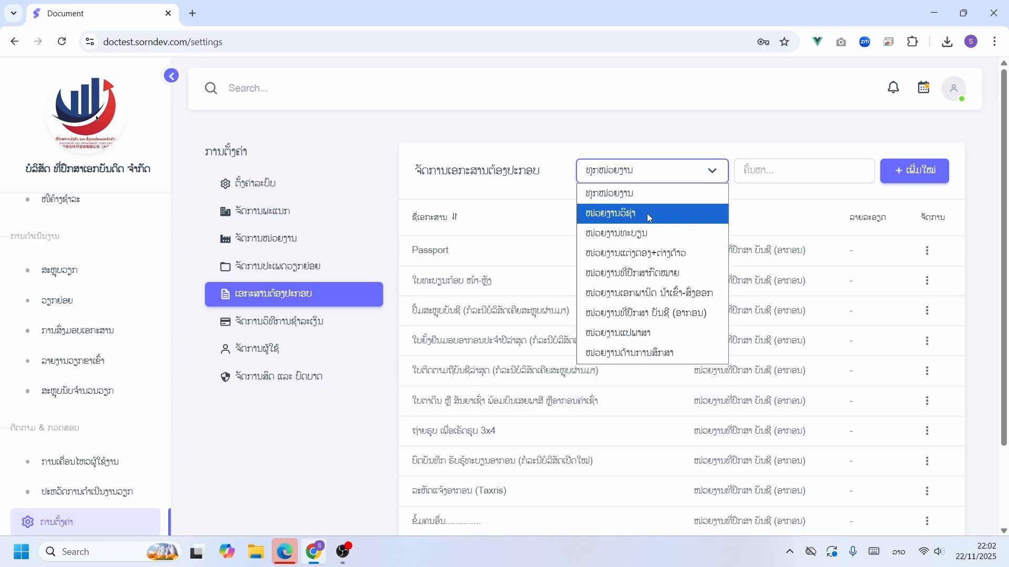
click(647, 213)
click(657, 172)
click(657, 240)
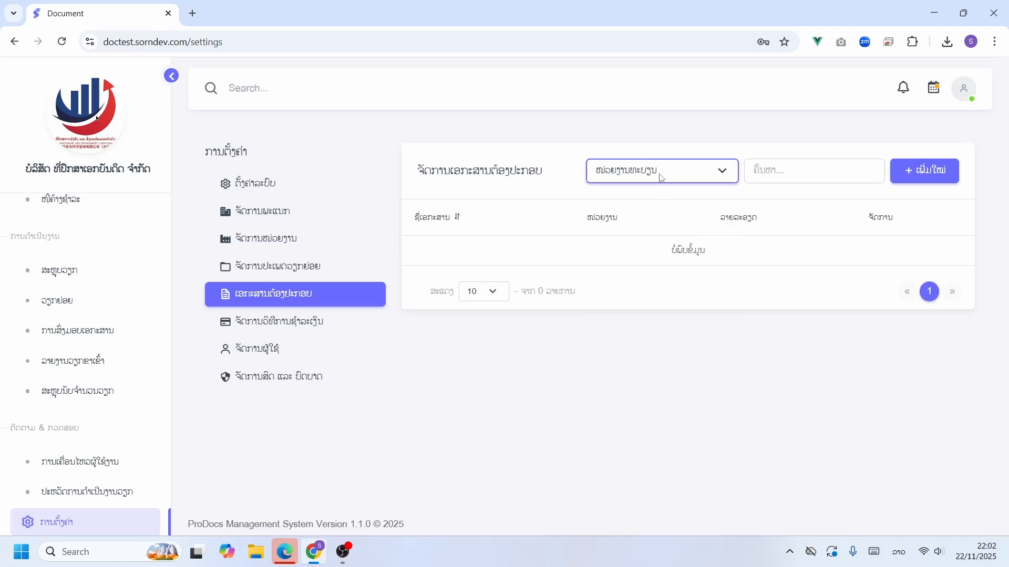
click(661, 175)
click(671, 254)
Step: Filter the required documents by the unit ໜ່ວຍງານທີ່ປຶກສາ ບັນຊີ (ອາກອນ) and examine the listed documents
click(680, 173)
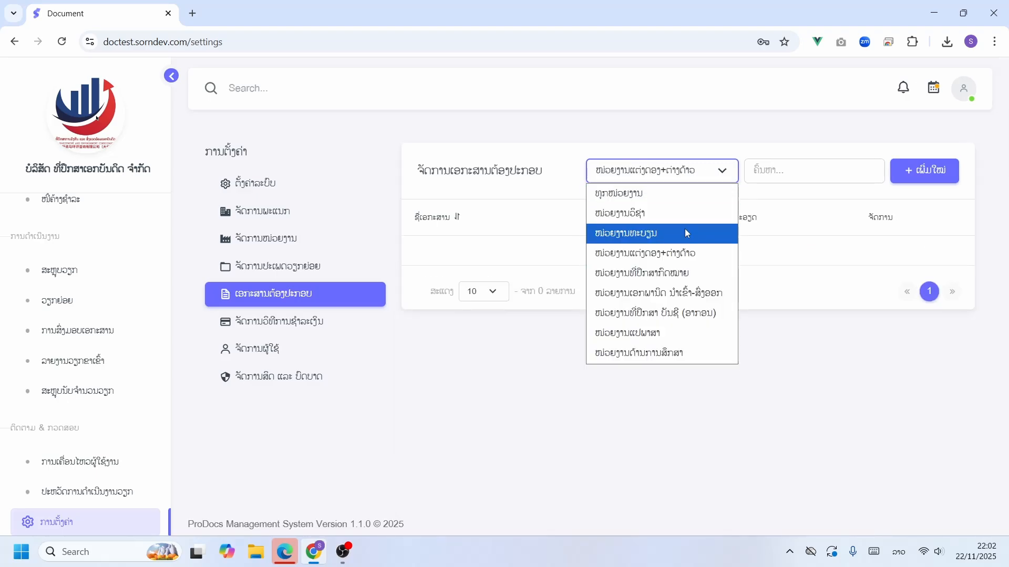
click(676, 314)
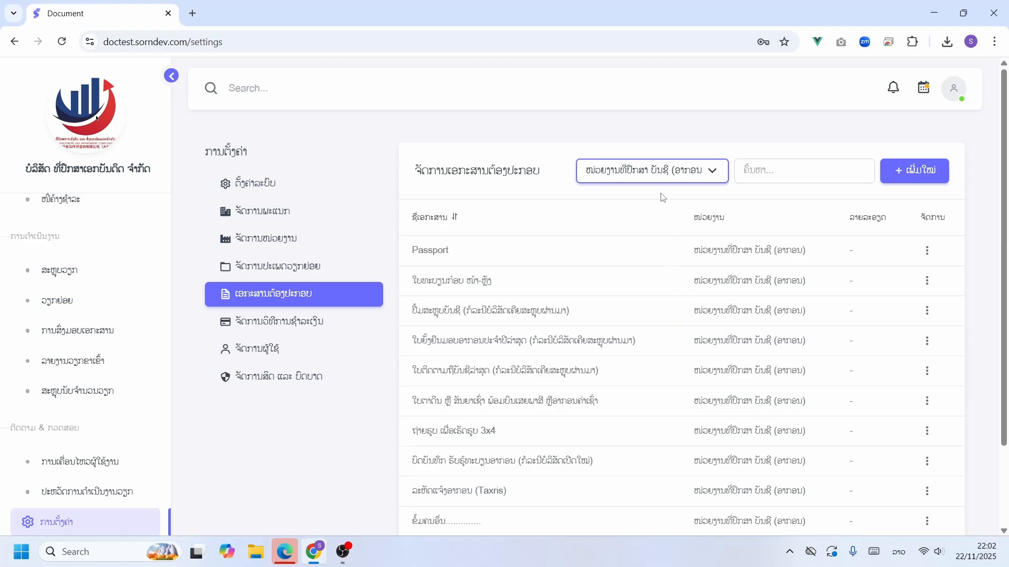
scroll(643, 316, down, 2)
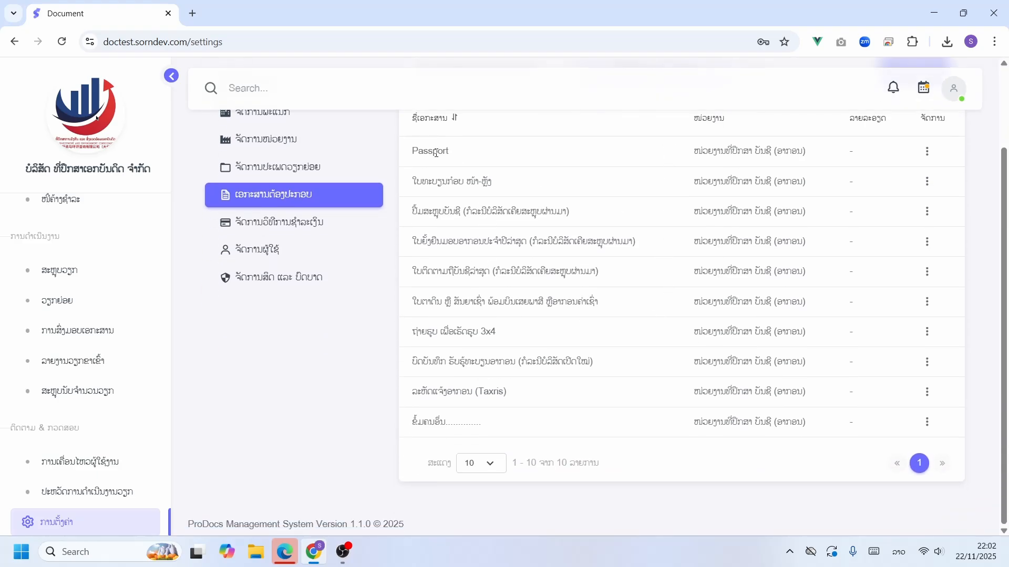
scroll(436, 153, up, 2)
scroll(443, 279, down, 2)
scroll(683, 352, up, 2)
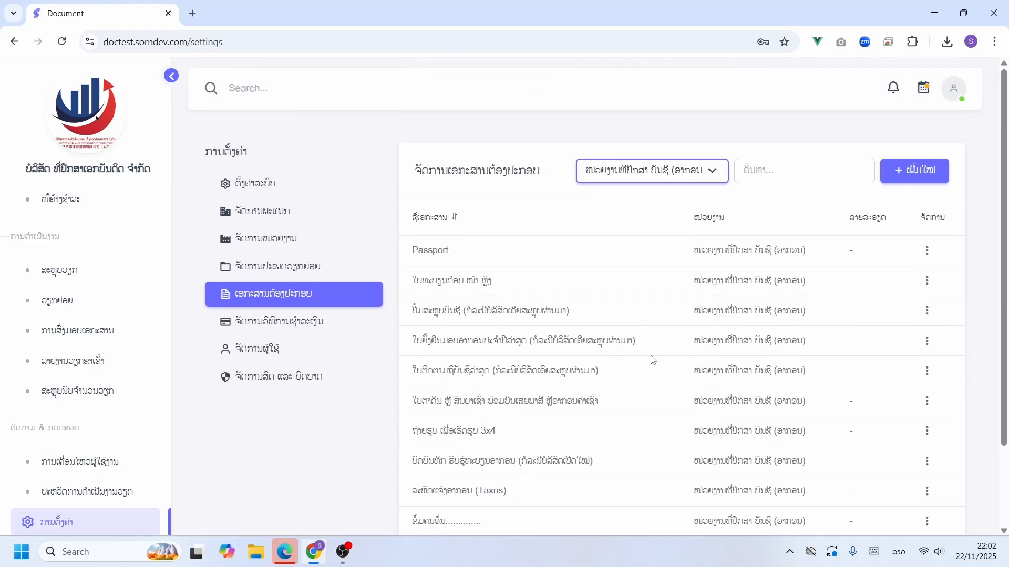
Step: Inspect the new document form and the edit form of the Passport document, cancelling both without saving
click(913, 171)
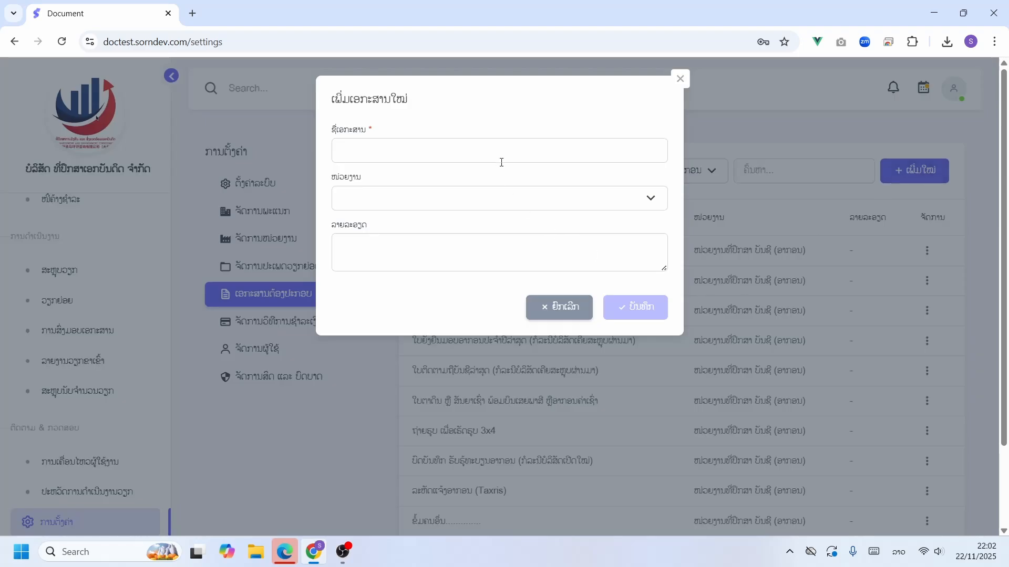
click(595, 309)
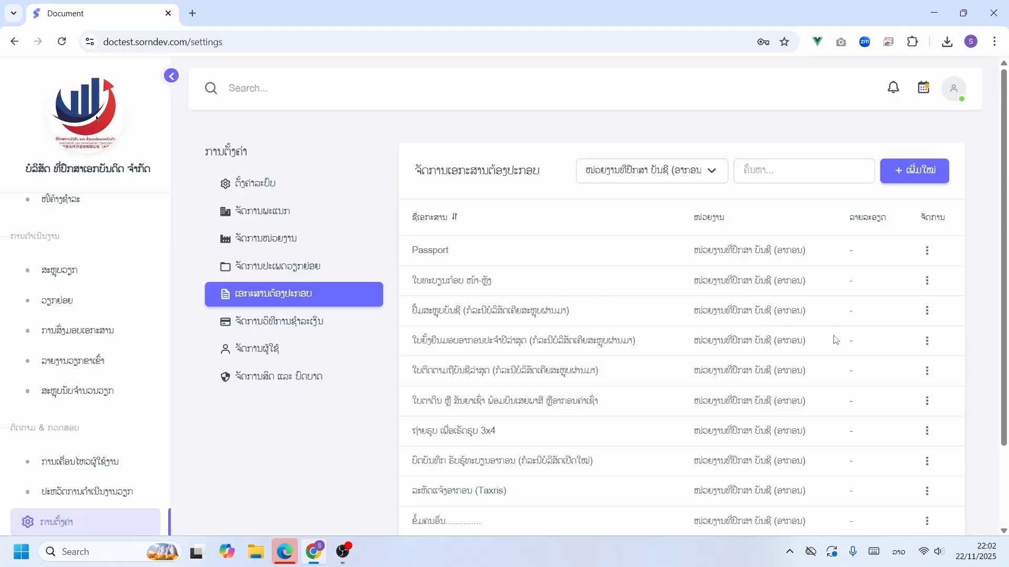
click(927, 250)
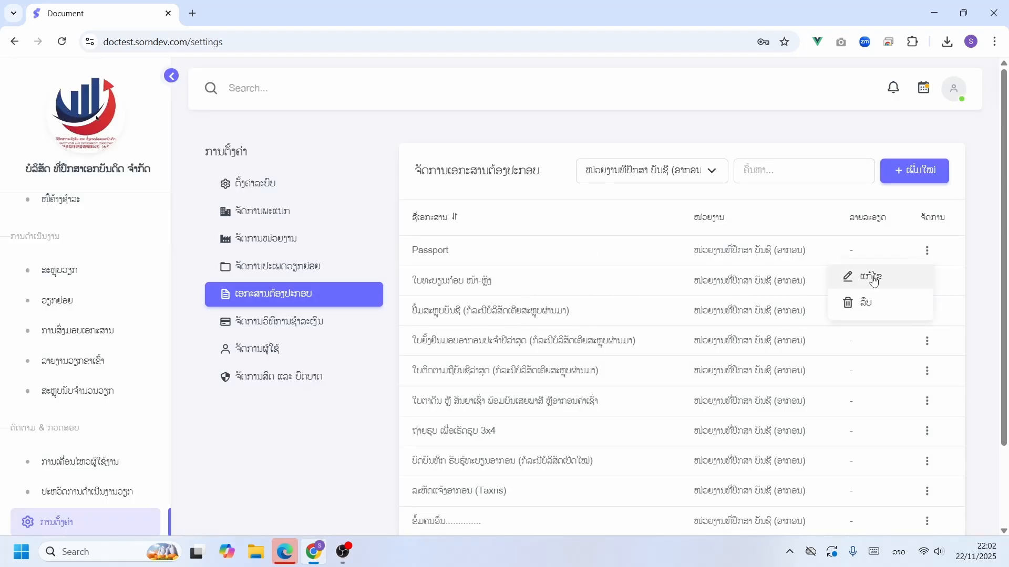
click(867, 277)
click(333, 150)
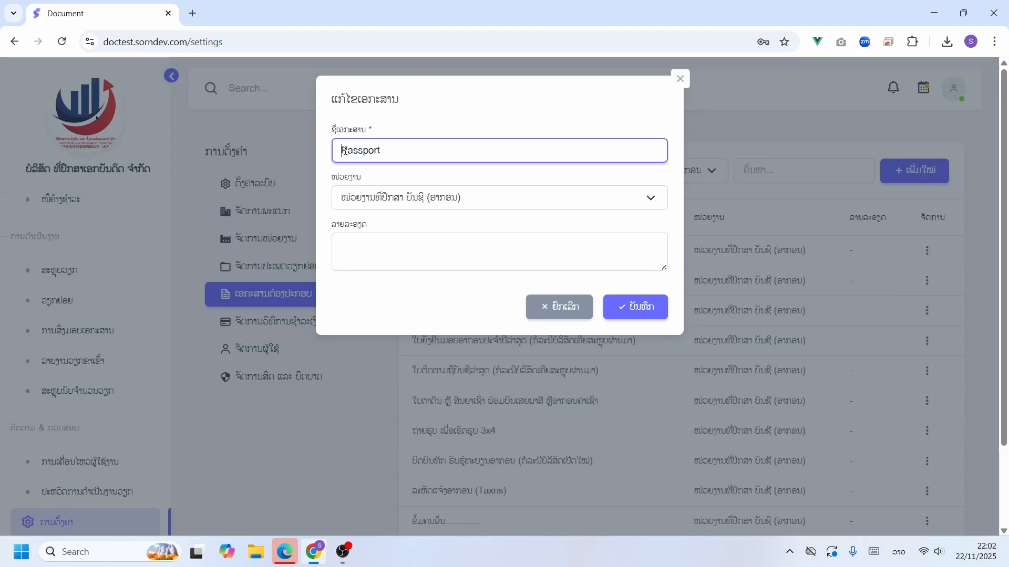
drag(342, 150, 448, 152)
click(559, 308)
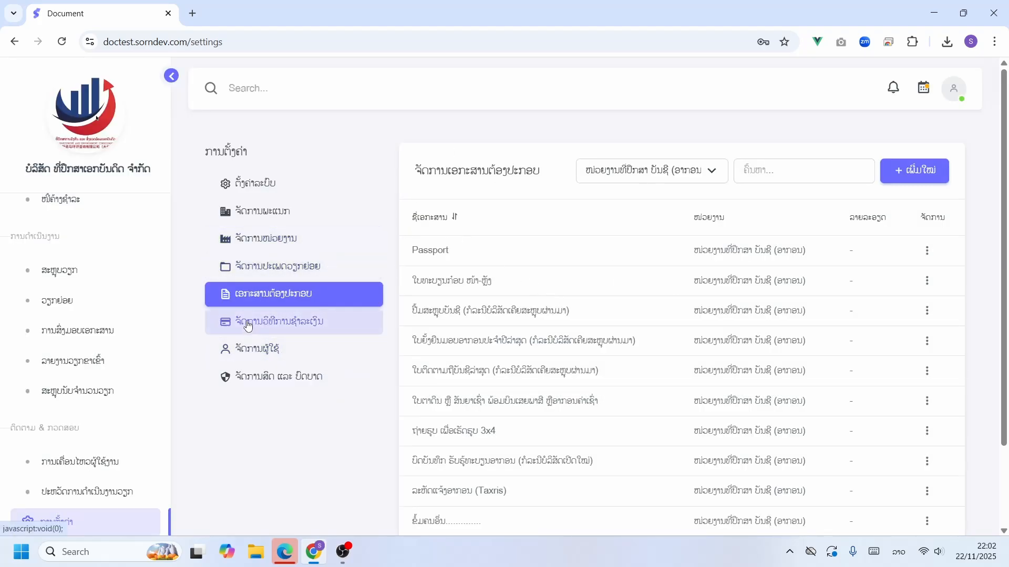
Step: Open the payment method settings (ຈັດການວິທີການຊຳລະເງິນ) and examine the bank transfer, wechat_pay and alipay entries
click(289, 330)
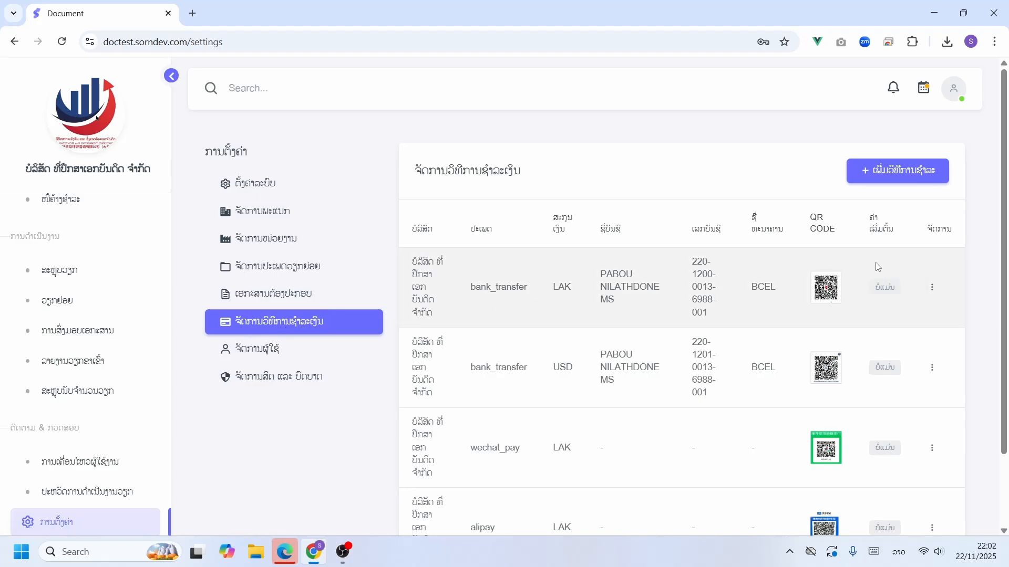
scroll(867, 269, down, 2)
scroll(839, 273, up, 1)
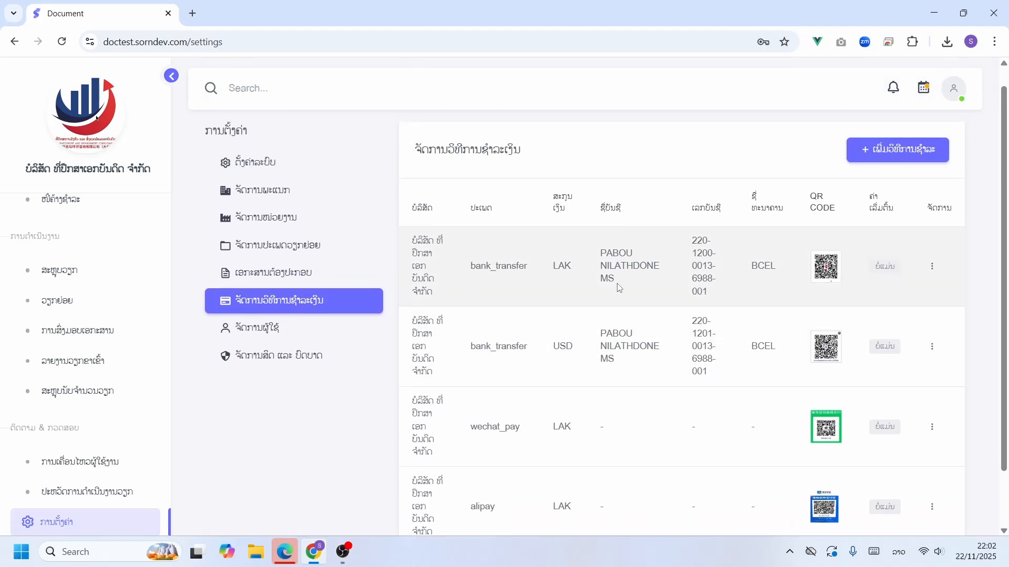
scroll(565, 352, down, 1)
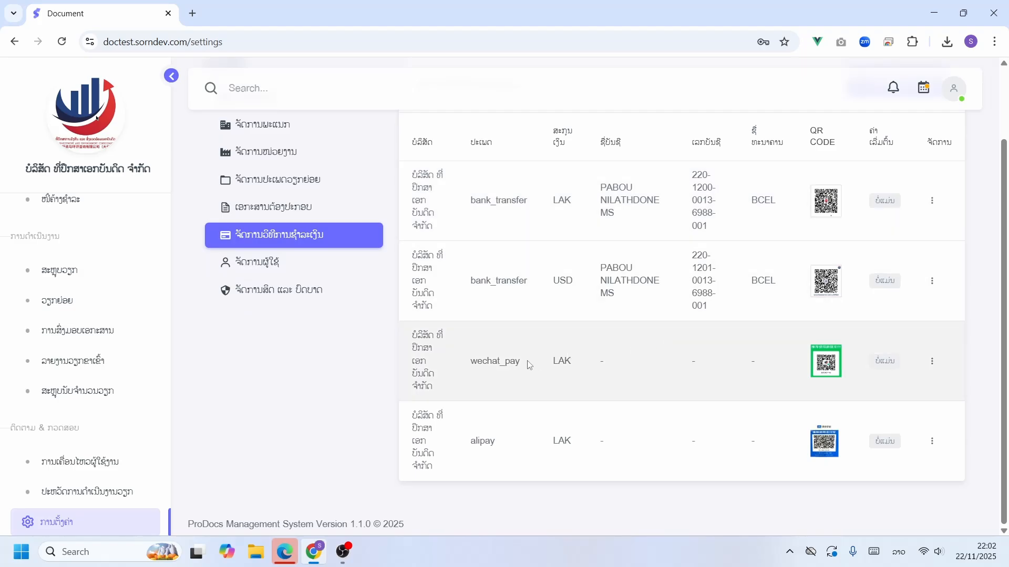
scroll(815, 316, up, 2)
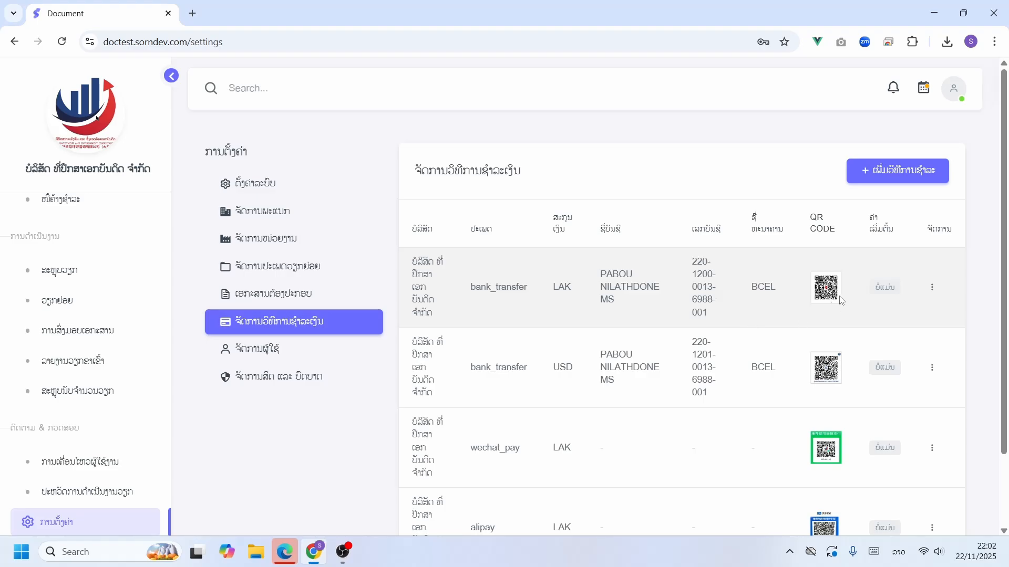
Step: Review the edit form of the LAK bank transfer payment method, including its QR code and default option, and close it without saving
click(932, 288)
click(882, 313)
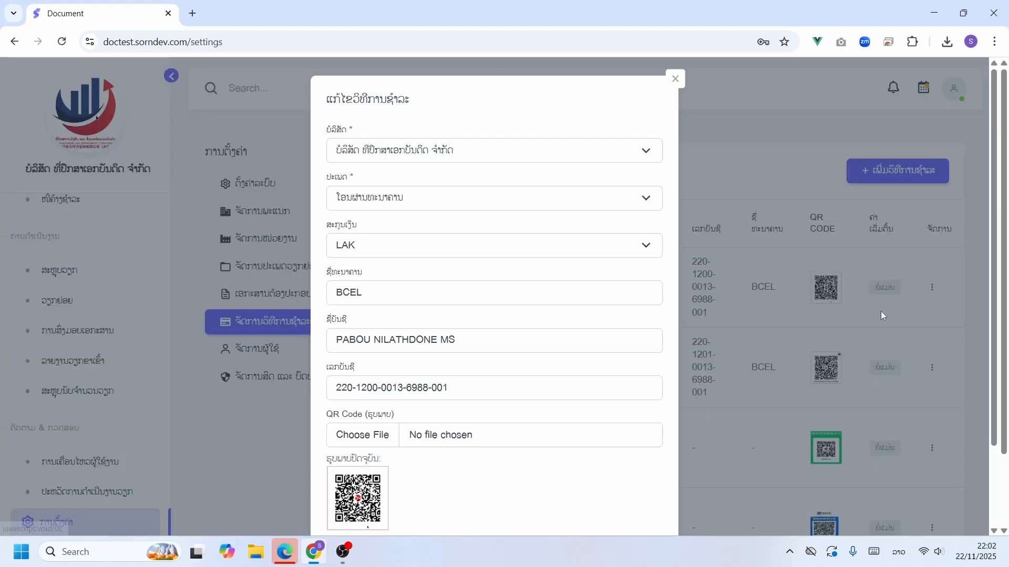
scroll(450, 364, down, 2)
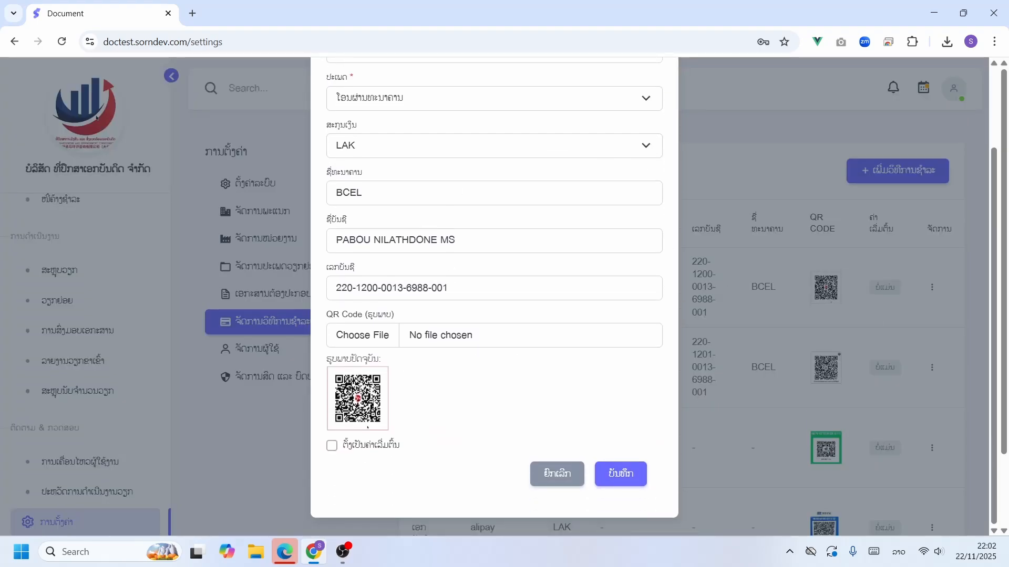
scroll(421, 347, up, 2)
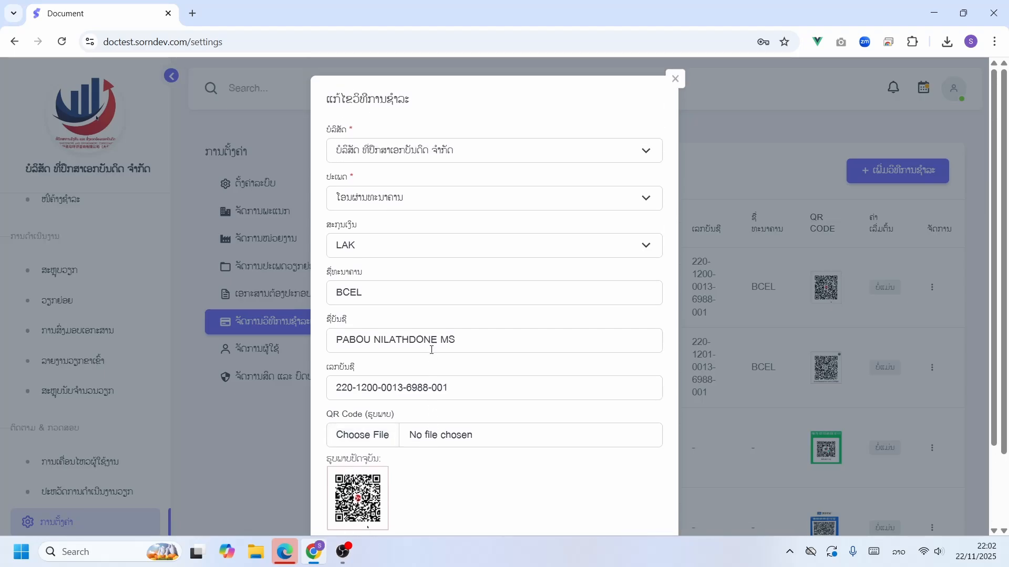
click(675, 78)
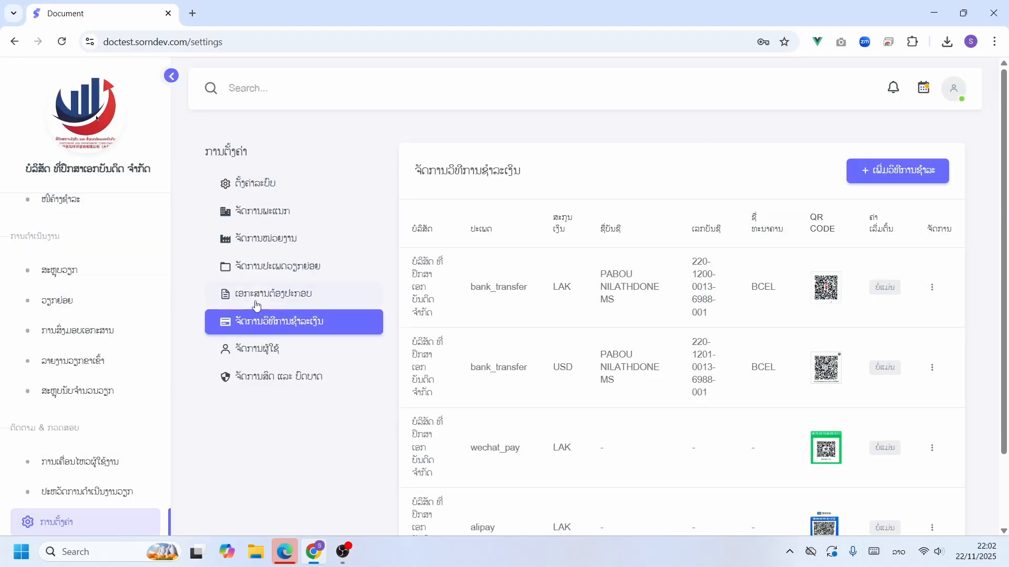
Step: Return to the dashboard and review the work status overview, the chart by unit and the latest work list
scroll(72, 248, up, 10)
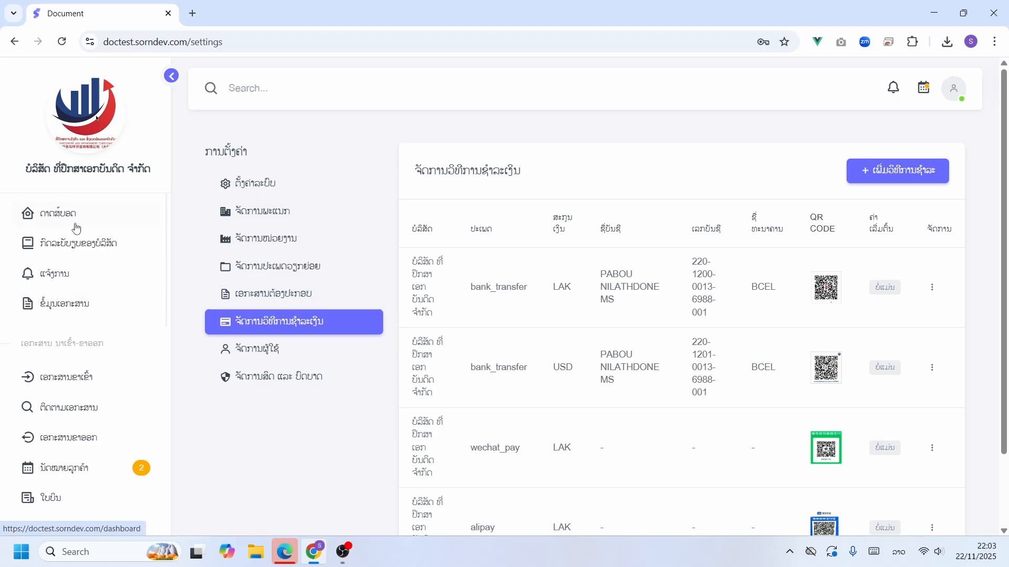
click(74, 221)
scroll(677, 339, down, 7)
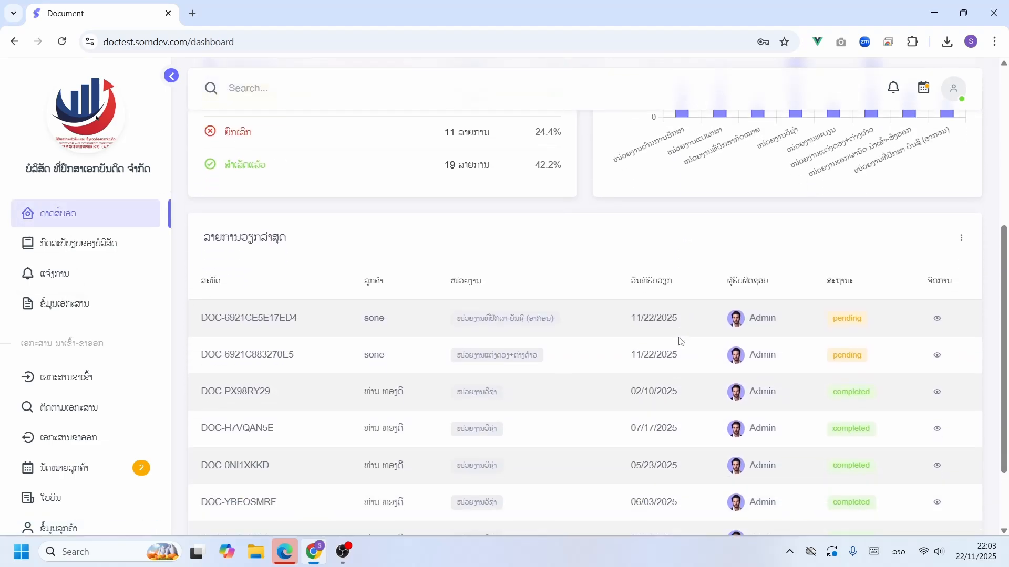
scroll(681, 342, up, 7)
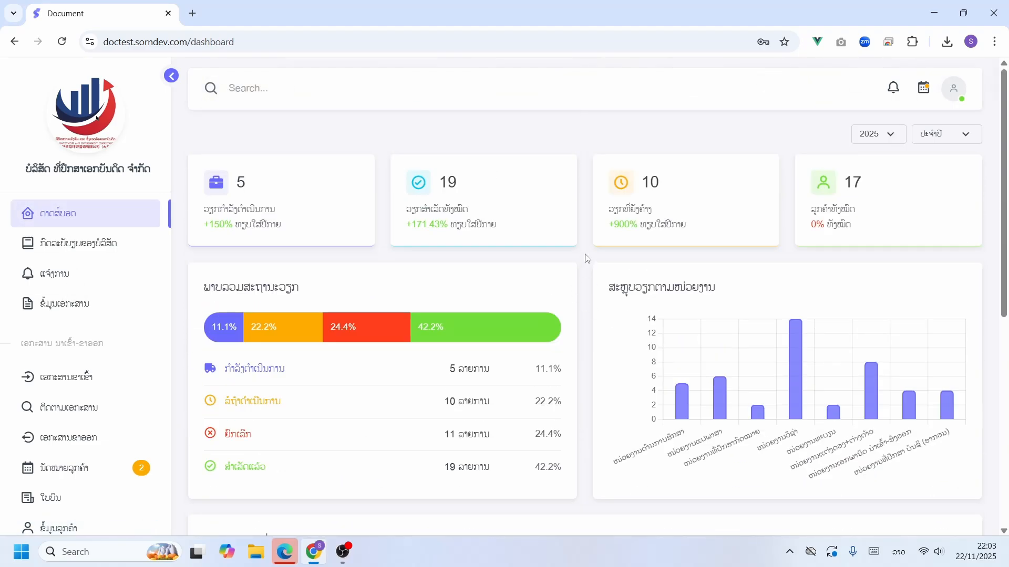